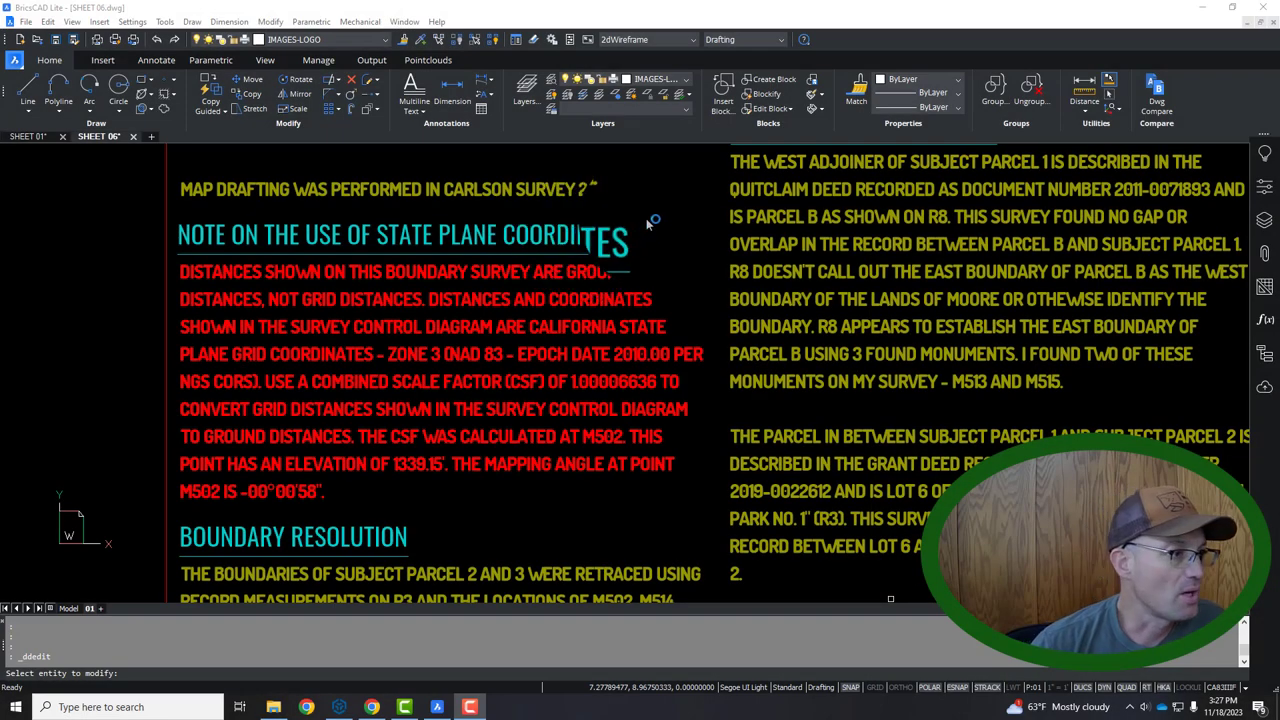
Switch from the SHEET 06 drawing to SHEET 01 and zoom its view.
mouse_move(718, 276)
middle_down()
mouse_move(638, 252)
mouse_move(650, 262)
mouse_move(654, 222)
mouse_move(652, 238)
middle_up()
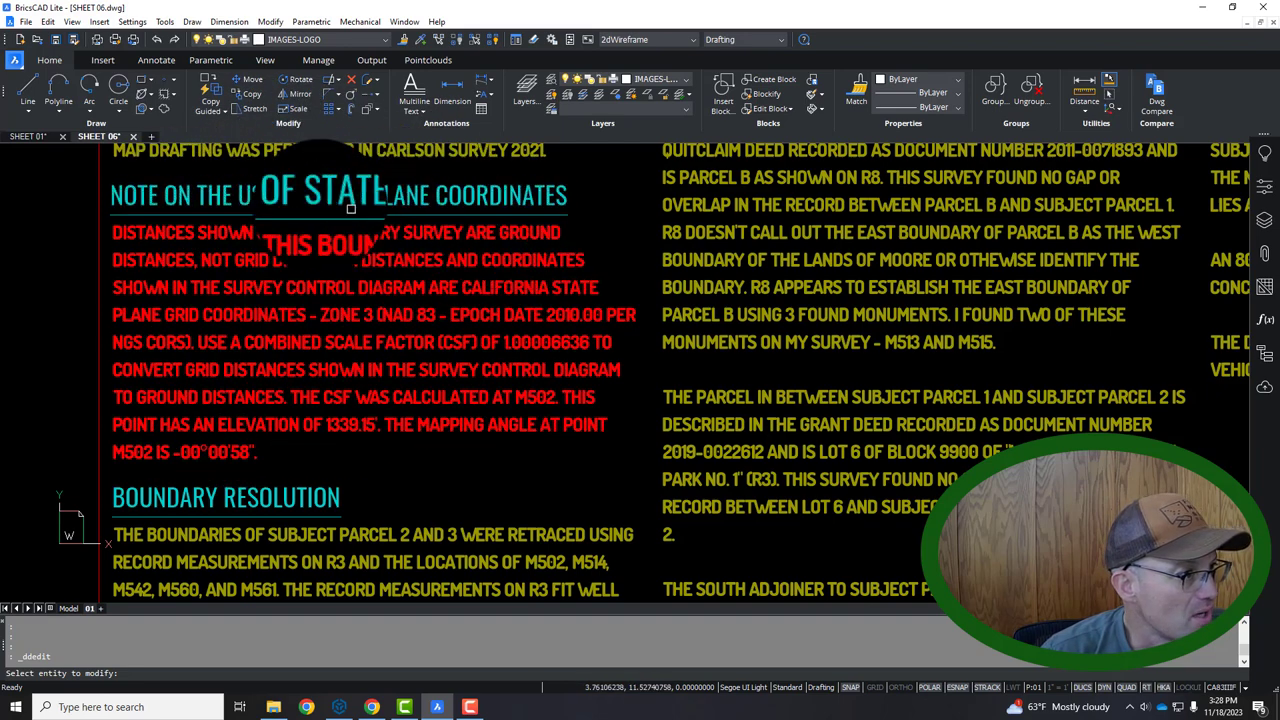
click(28, 136)
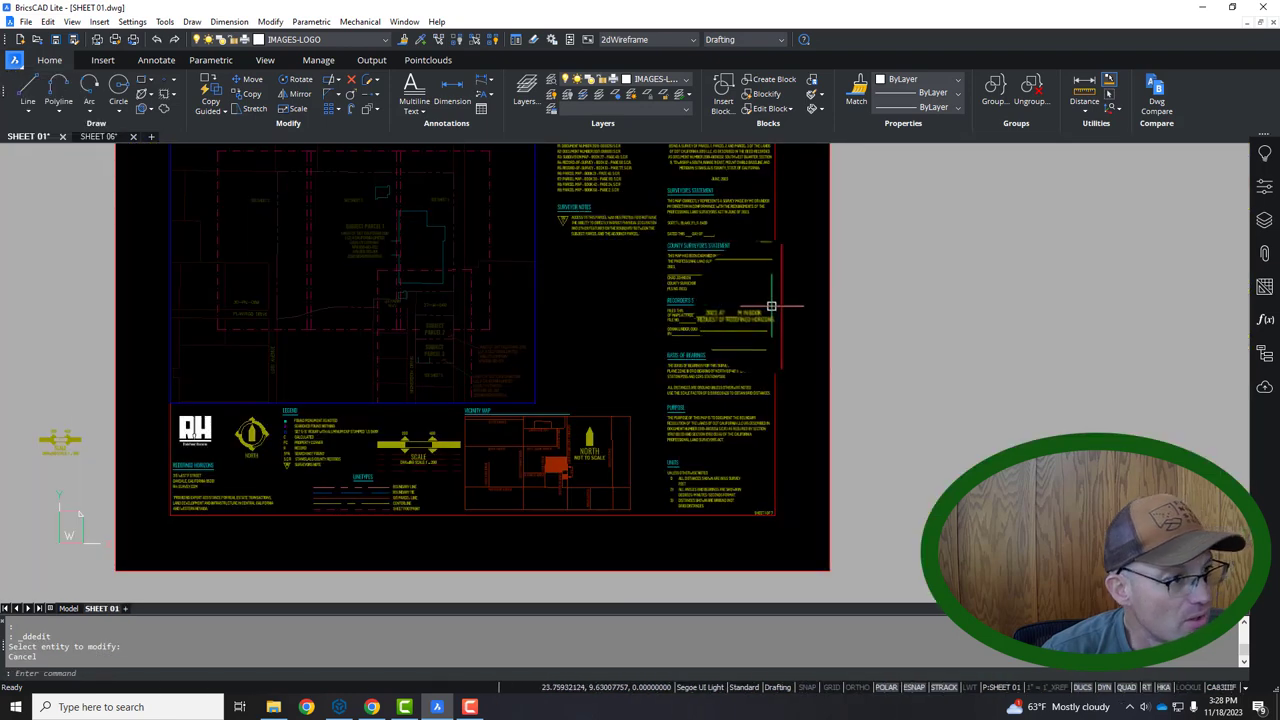
scroll(705, 258, up, 3)
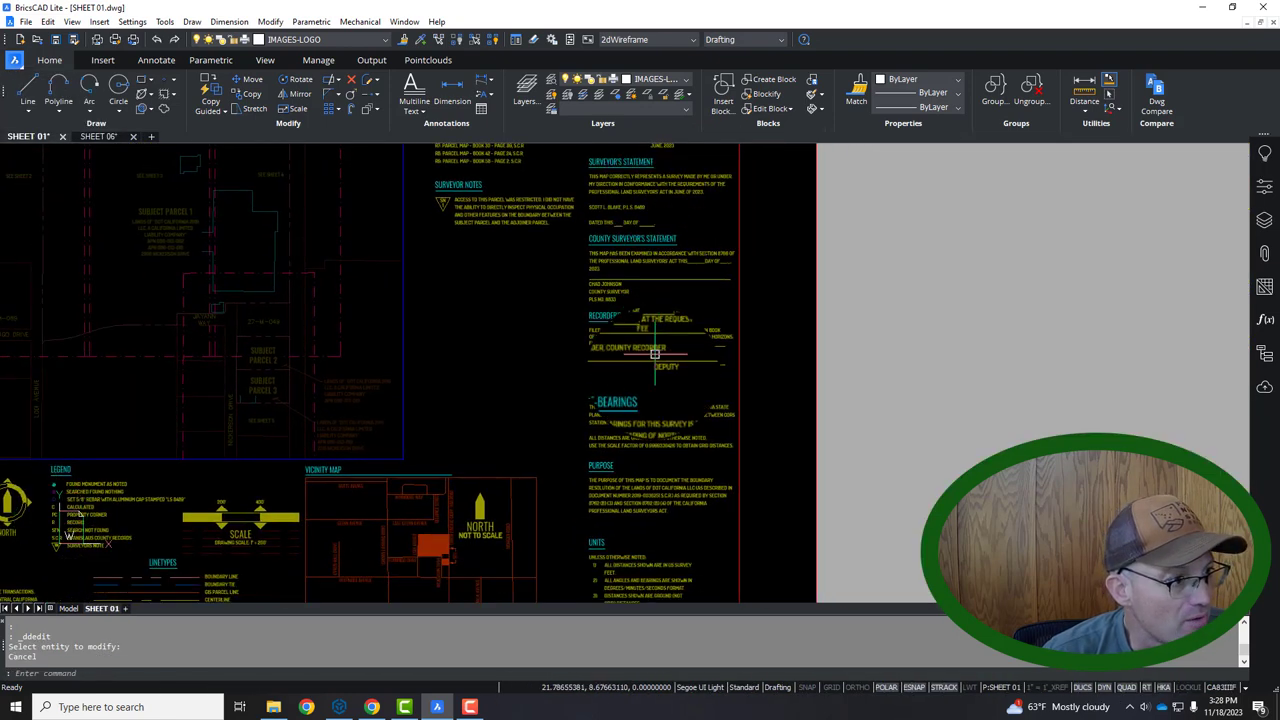
scroll(666, 466, up, 5)
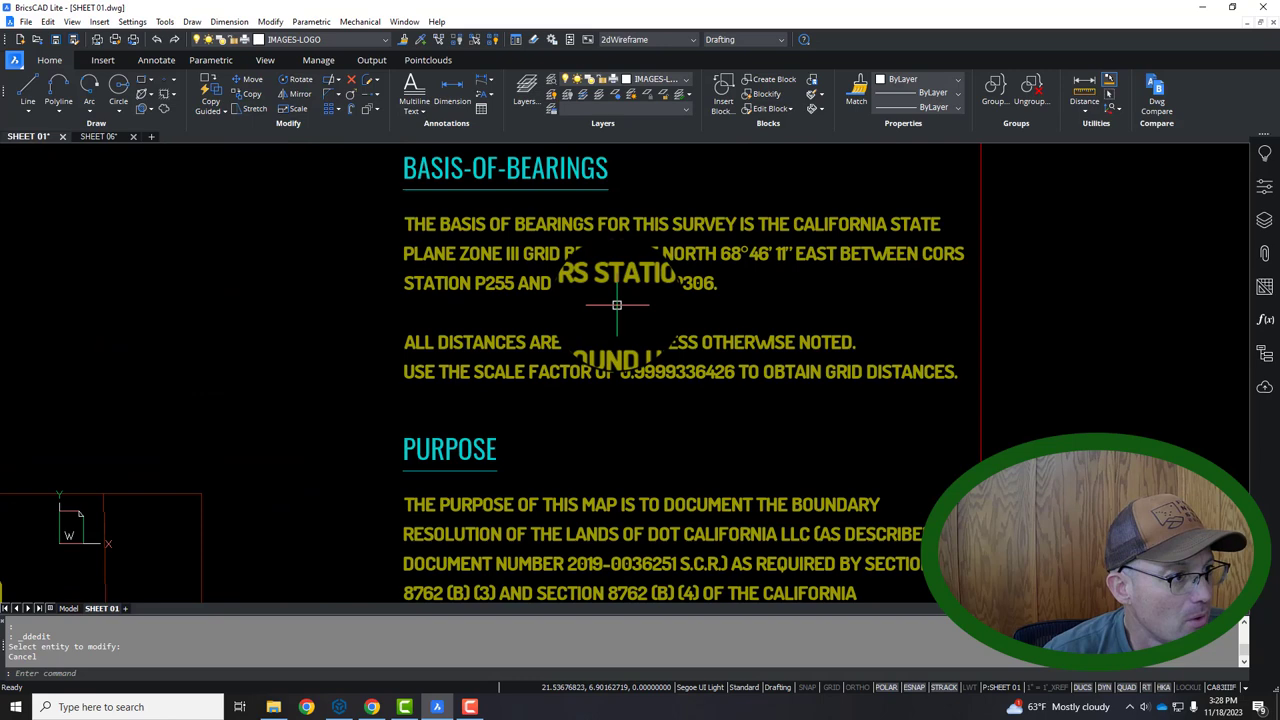
scroll(571, 325, down, 2)
Centre on the Basis-of-Bearings note and move BricsCAD aside to reveal Trimble Business Center.
mouse_move(515, 280)
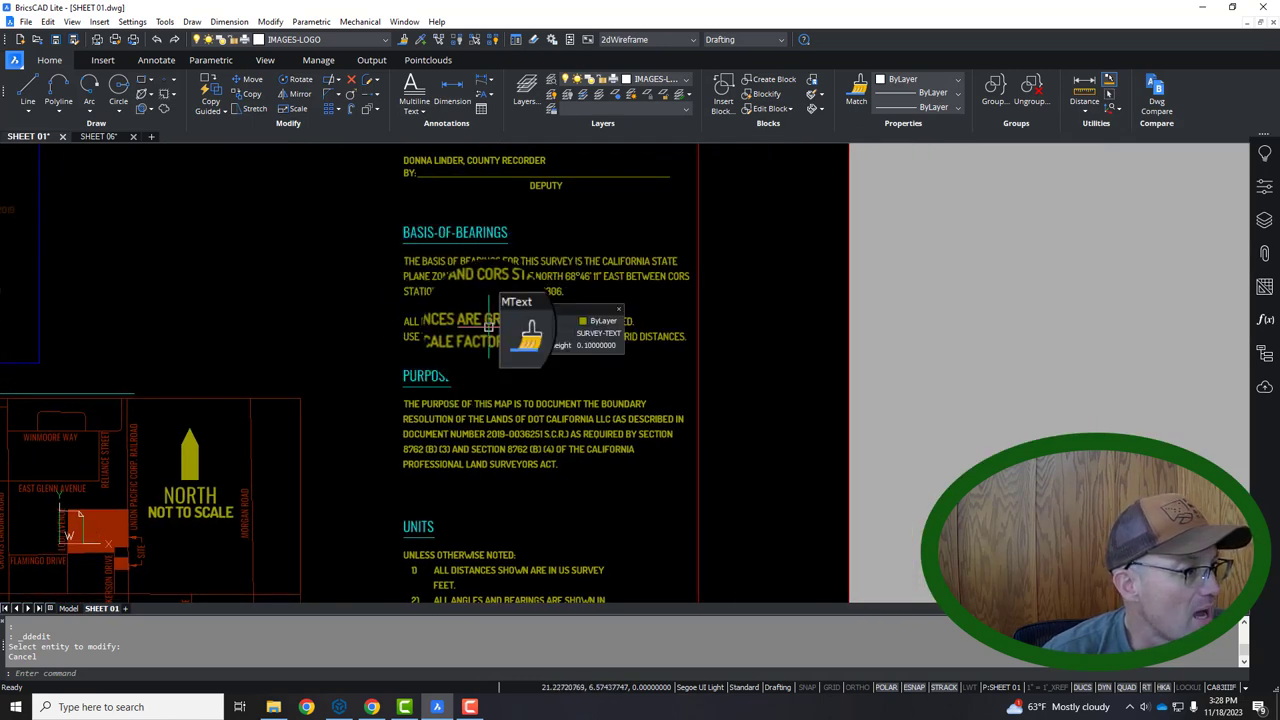
mouse_move(513, 275)
middle_down()
mouse_move(472, 270)
mouse_move(578, 282)
middle_up()
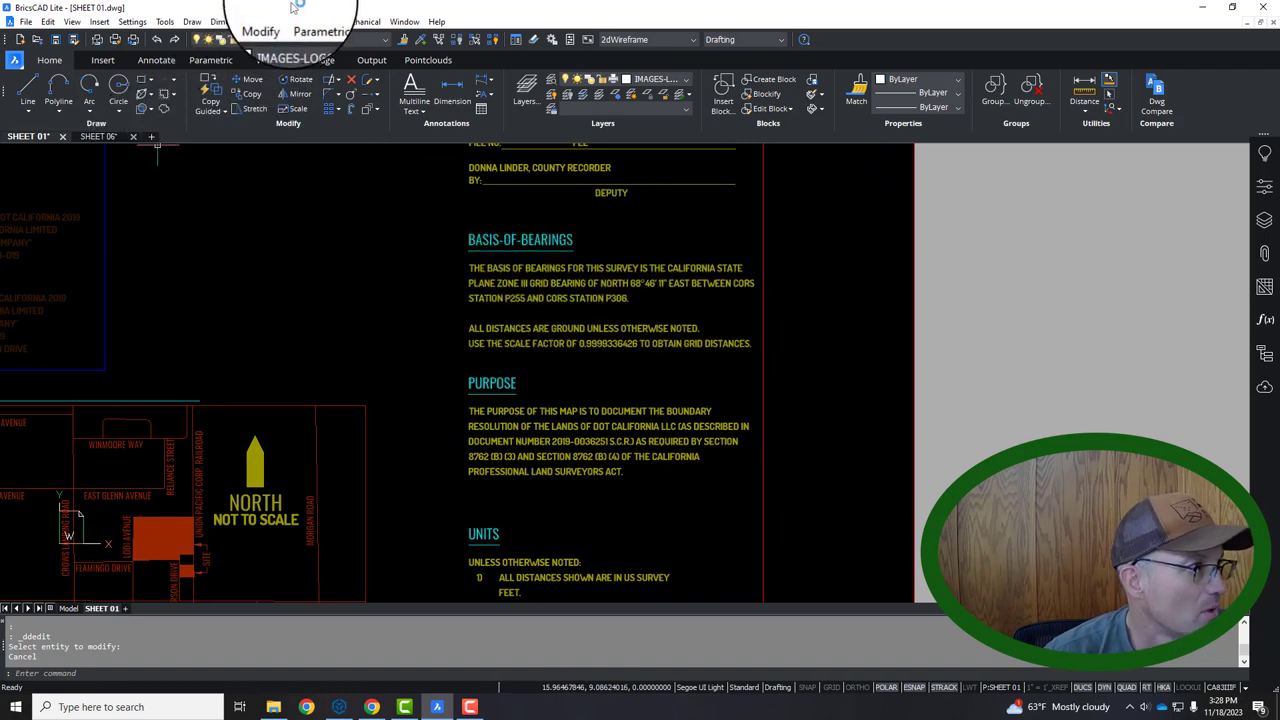
drag(293, 7, 1275, 600)
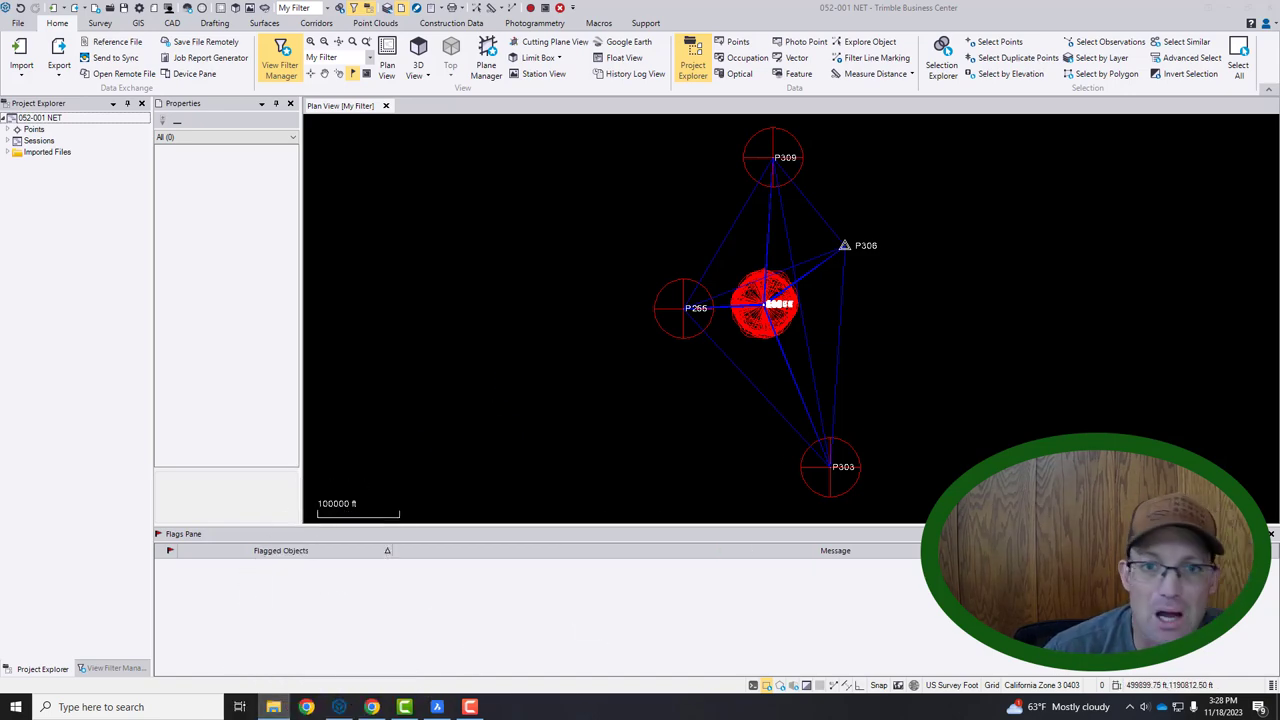
In File Explorer, go to the Dot Foods - Modesto job's Field\Control\TBC Network\TBC Files folder.
key(alt+Tab)
double_click(543, 5)
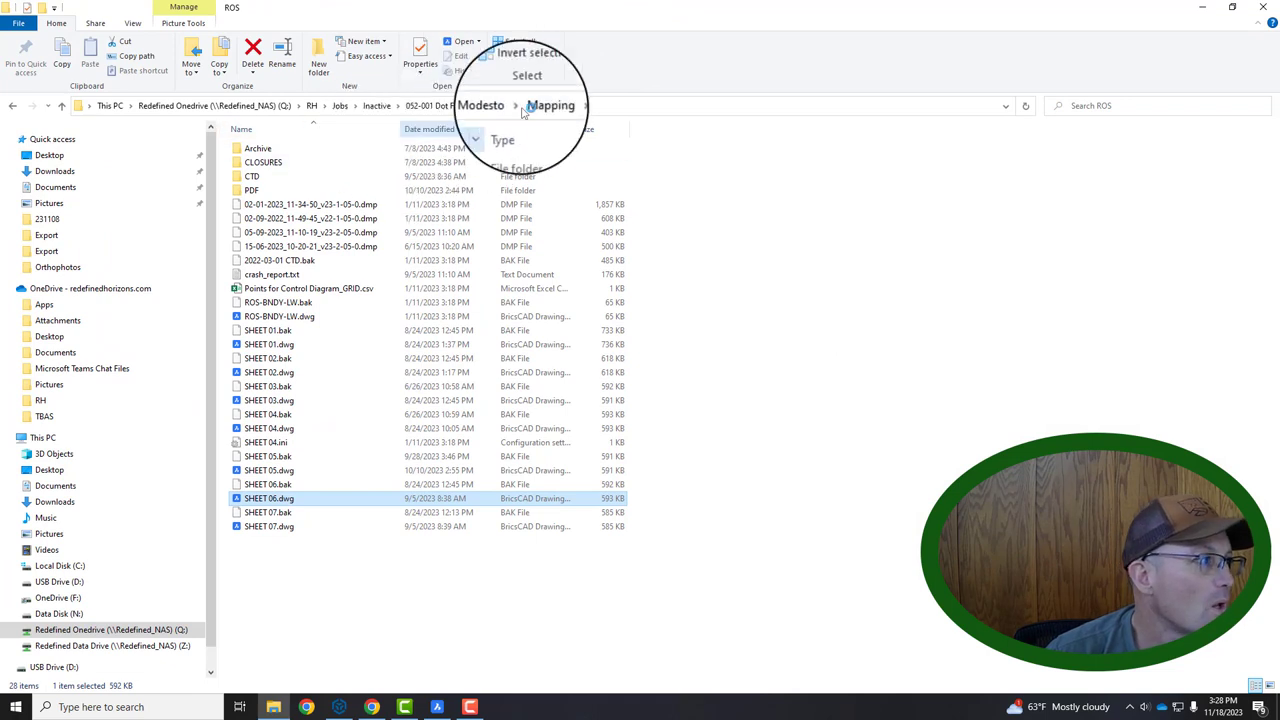
click(488, 107)
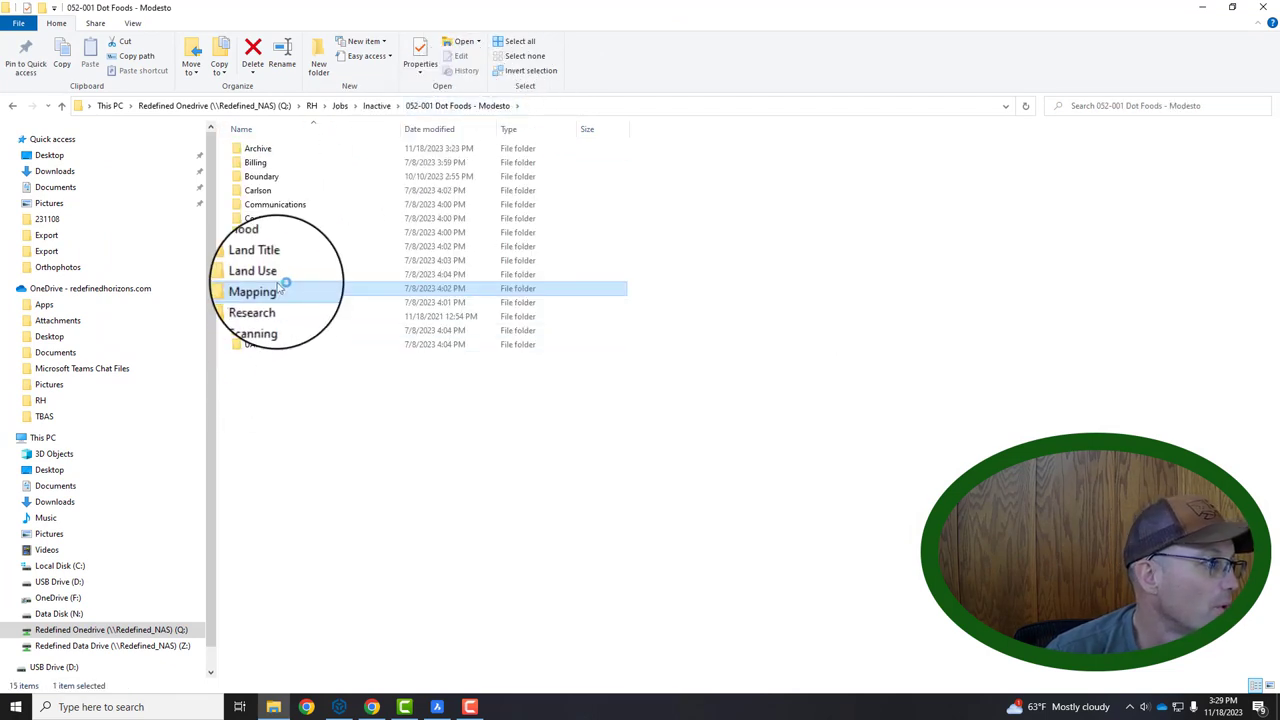
double_click(262, 232)
double_click(260, 146)
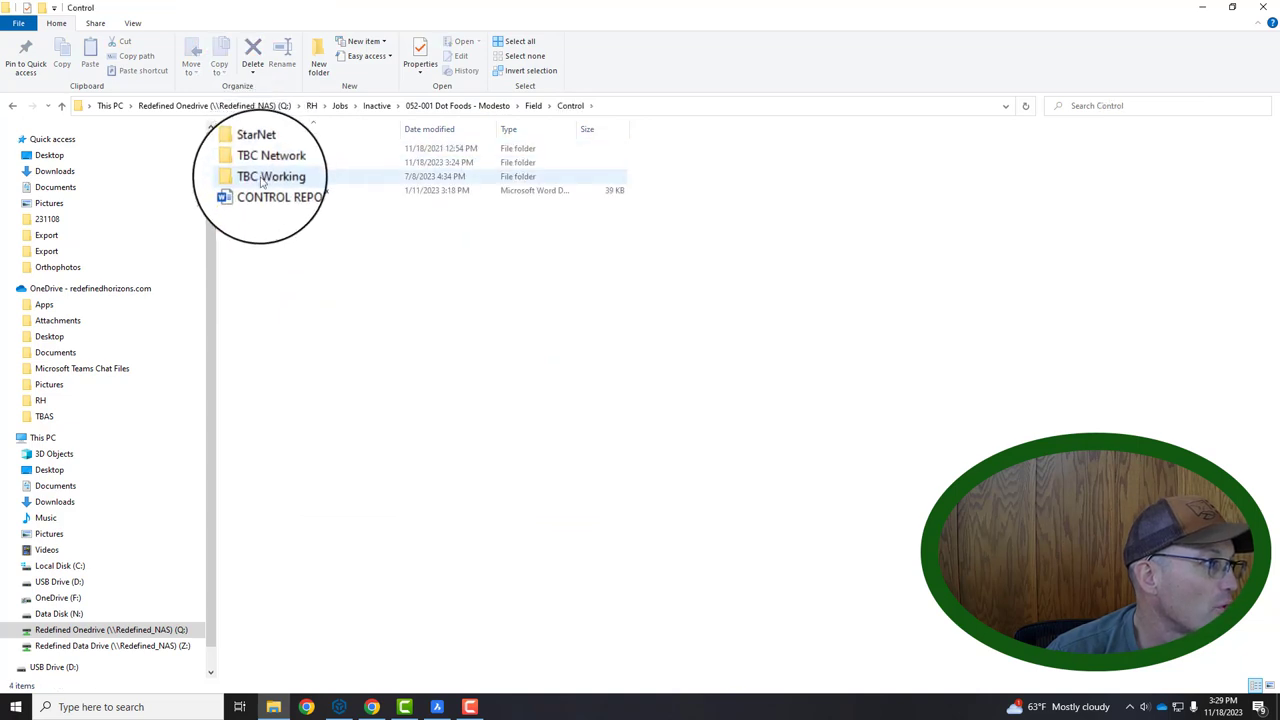
double_click(270, 158)
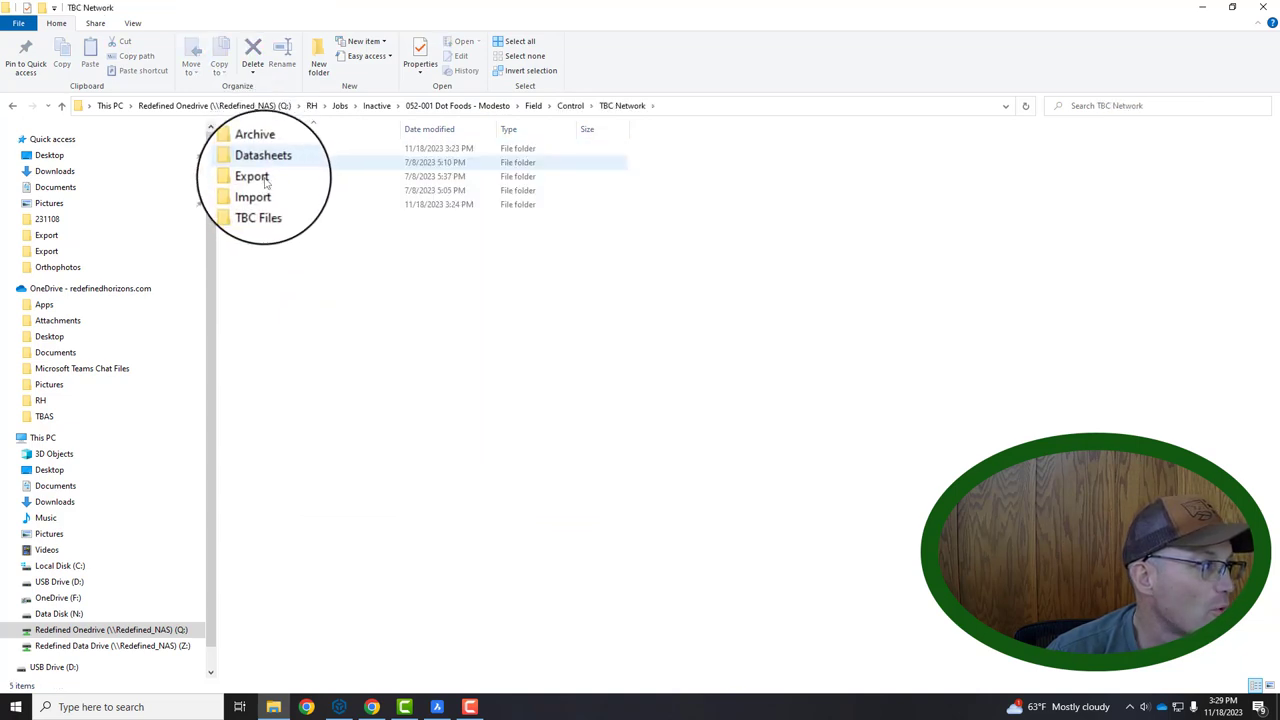
double_click(262, 204)
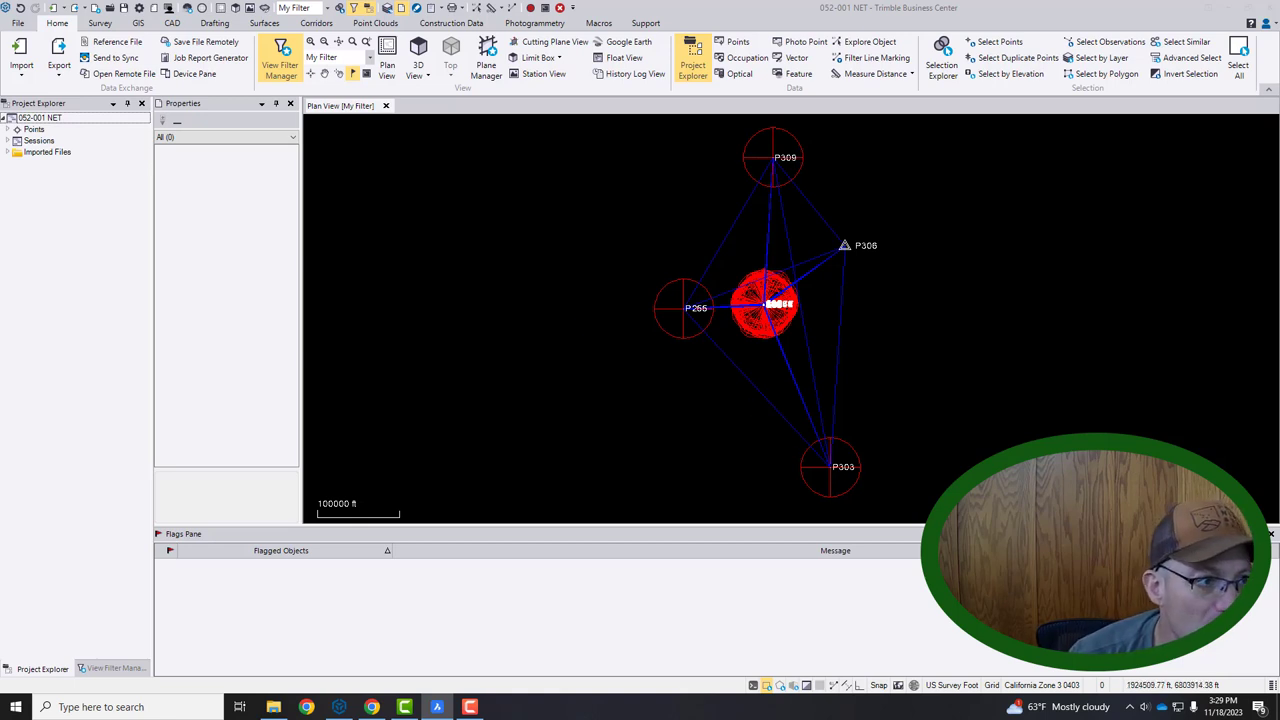
Zoom and pan the plan view to inspect the 052-001 NET network and its central point cluster.
scroll(850, 290, up, 2)
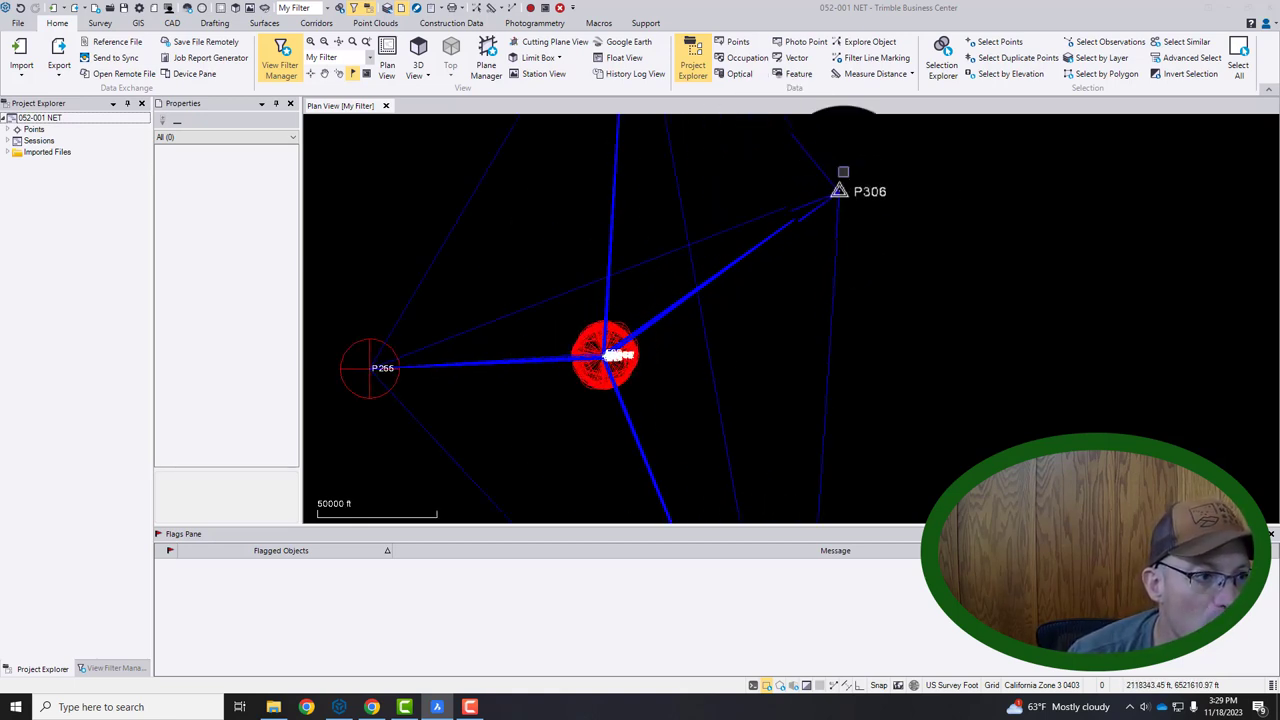
scroll(600, 340, up, 10)
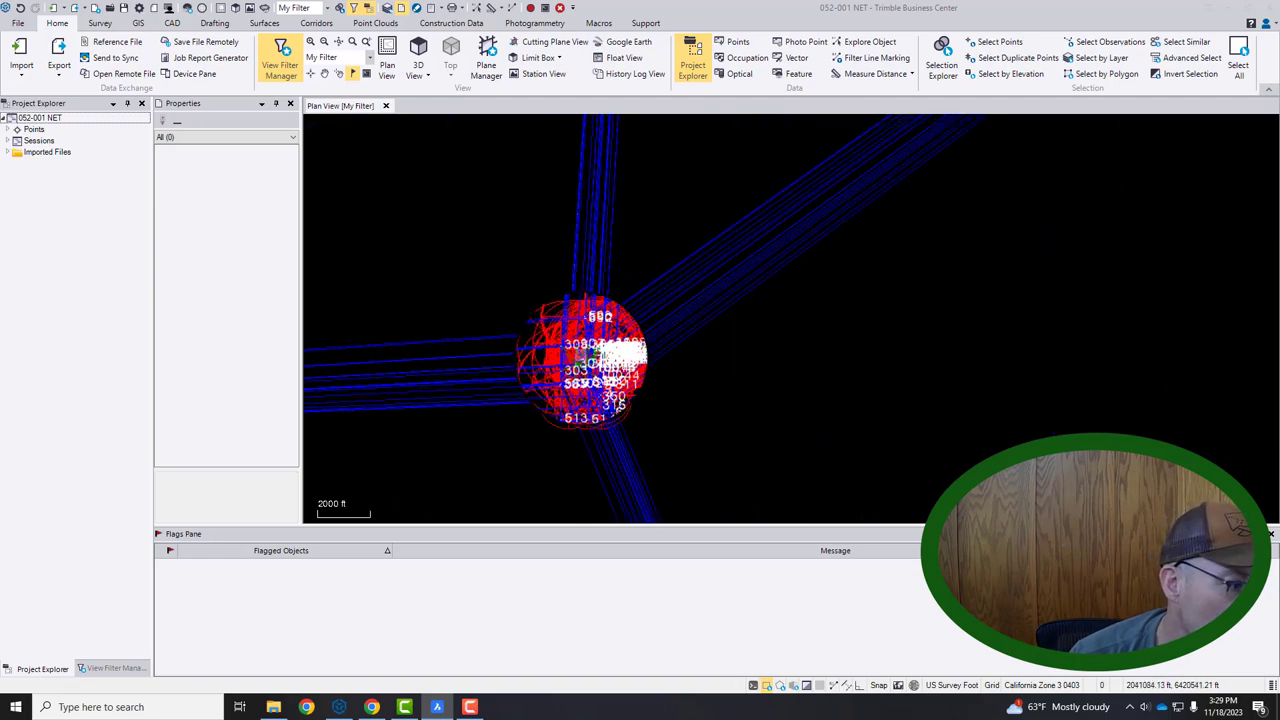
scroll(585, 375, up, 5)
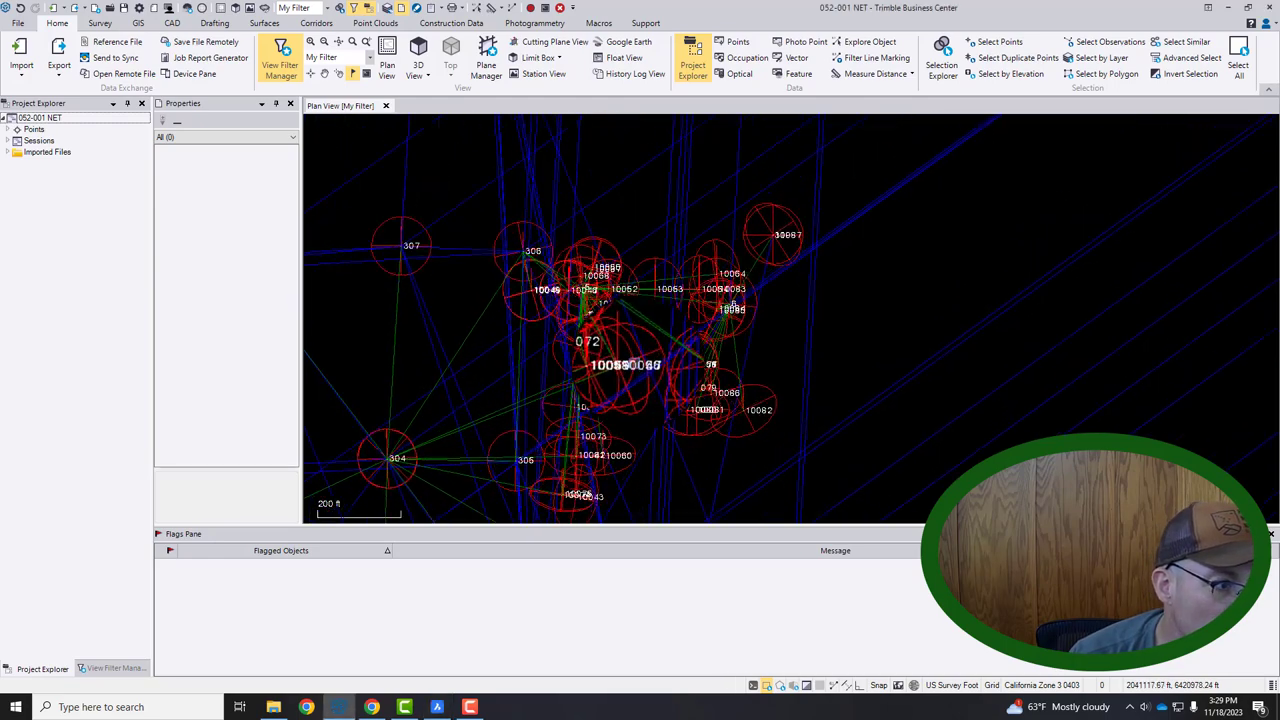
scroll(585, 272, down, 6)
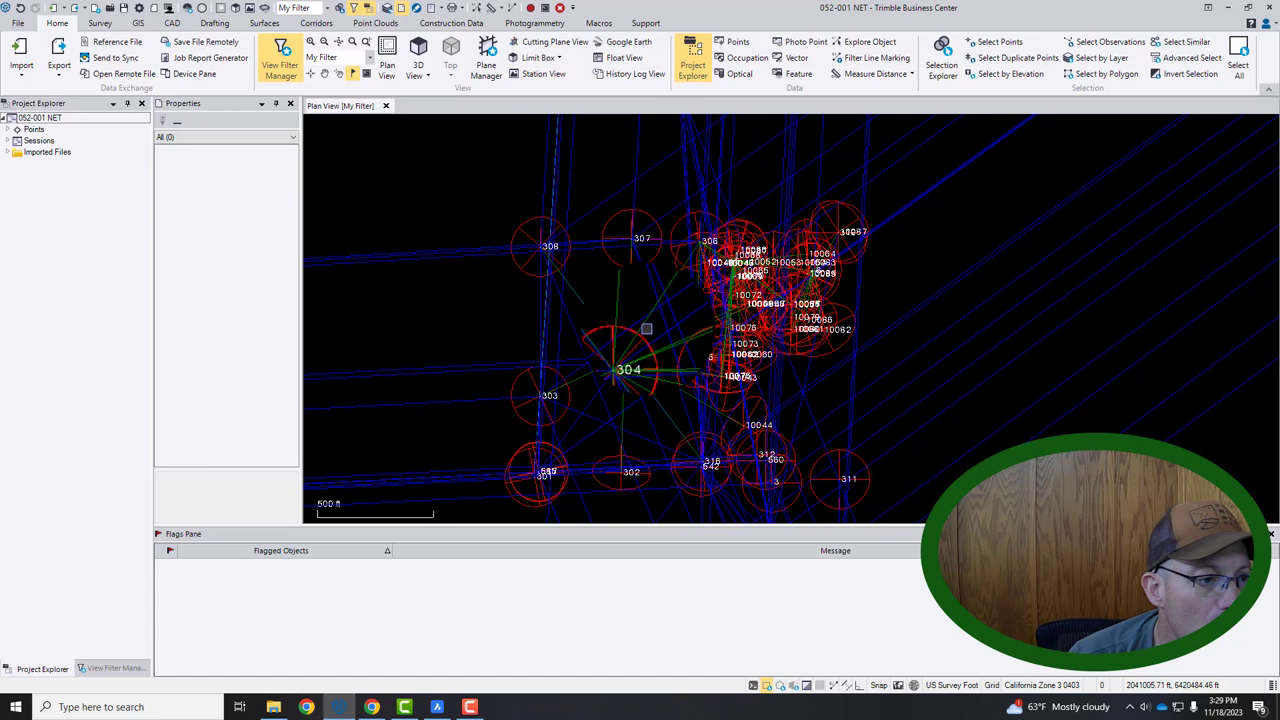
scroll(866, 400, down, 2)
middle_drag(866, 376, 629, 420)
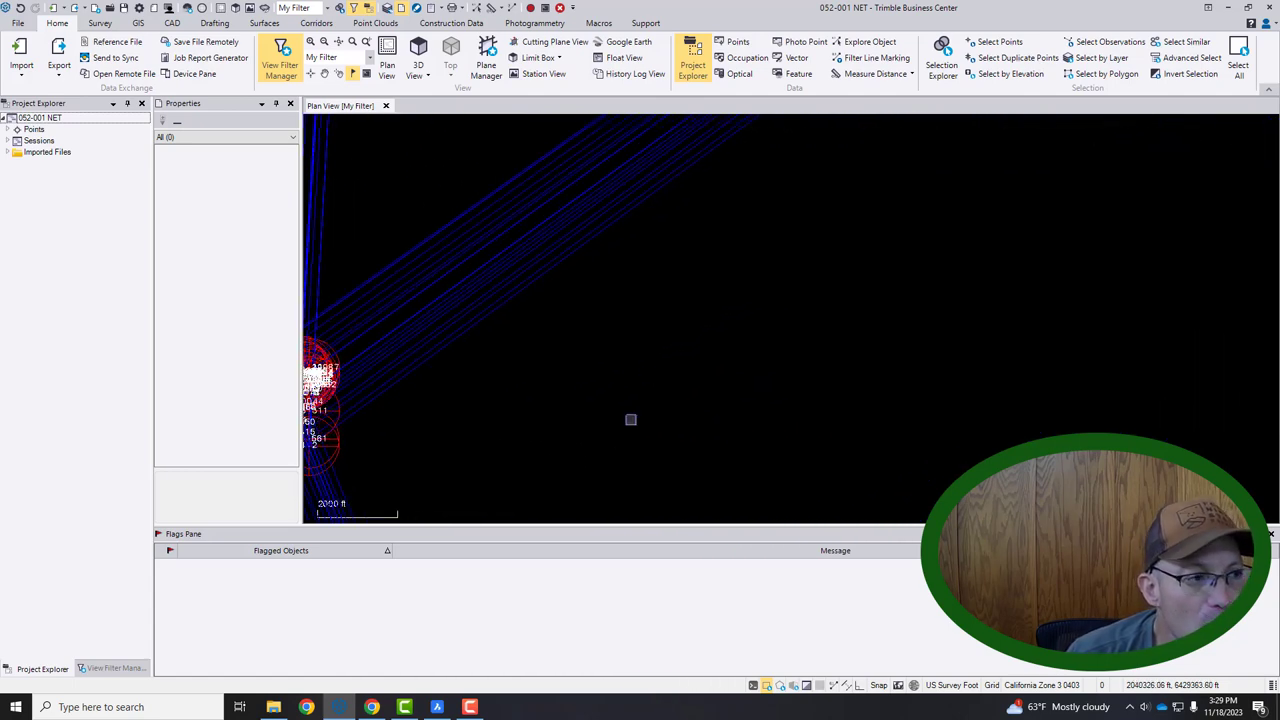
scroll(653, 355, down, 2)
scroll(653, 355, down, 2)
middle_drag(911, 357, 990, 435)
scroll(903, 383, down, 5)
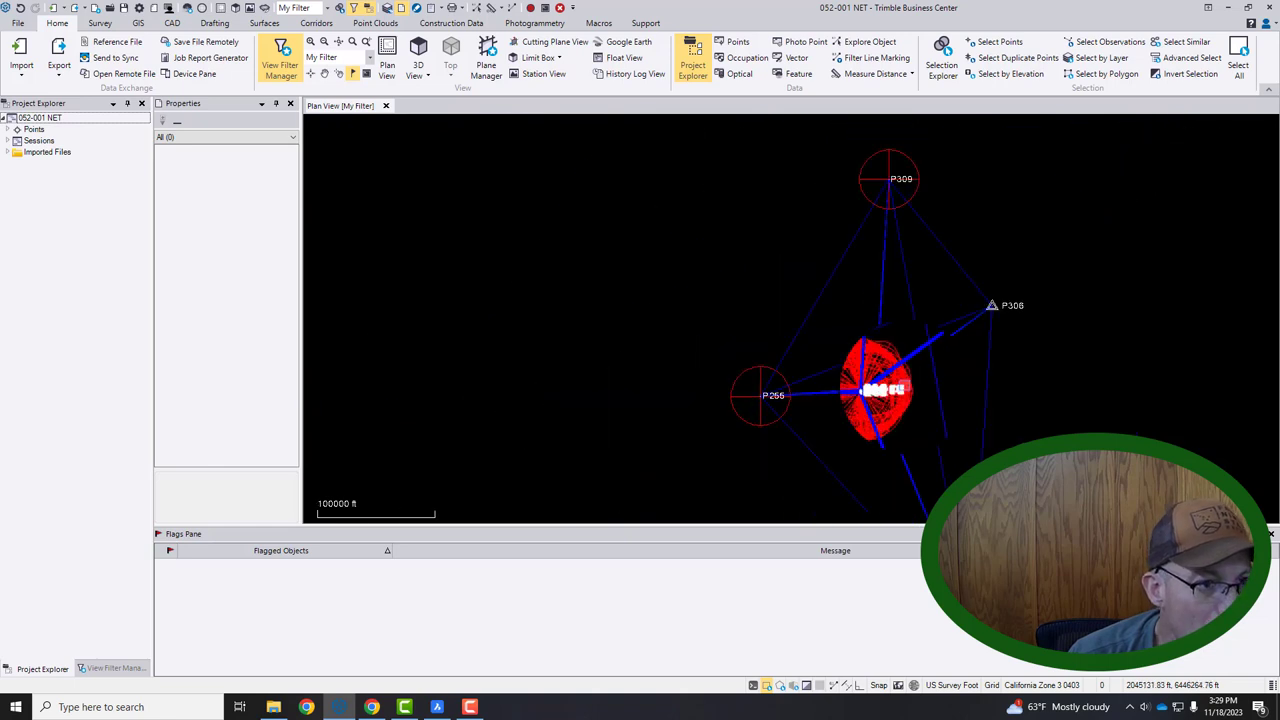
middle_drag(922, 410, 660, 300)
scroll(655, 298, down, 3)
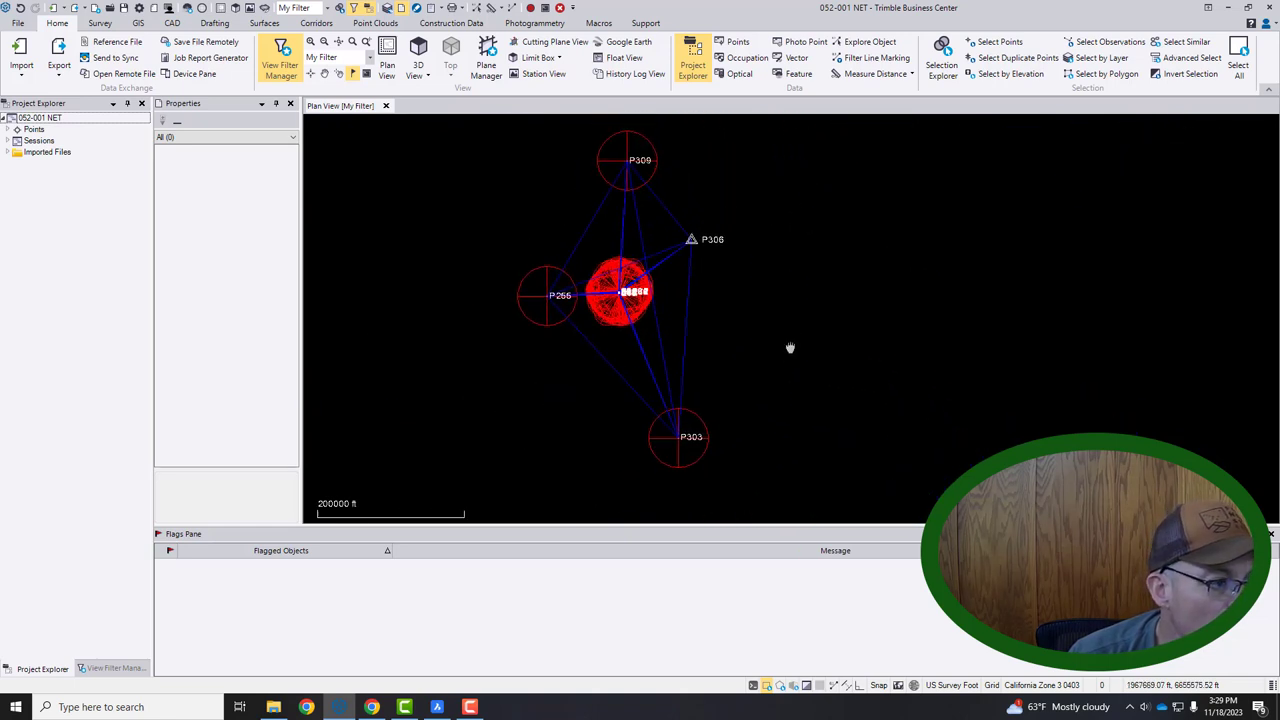
middle_drag(789, 349, 815, 360)
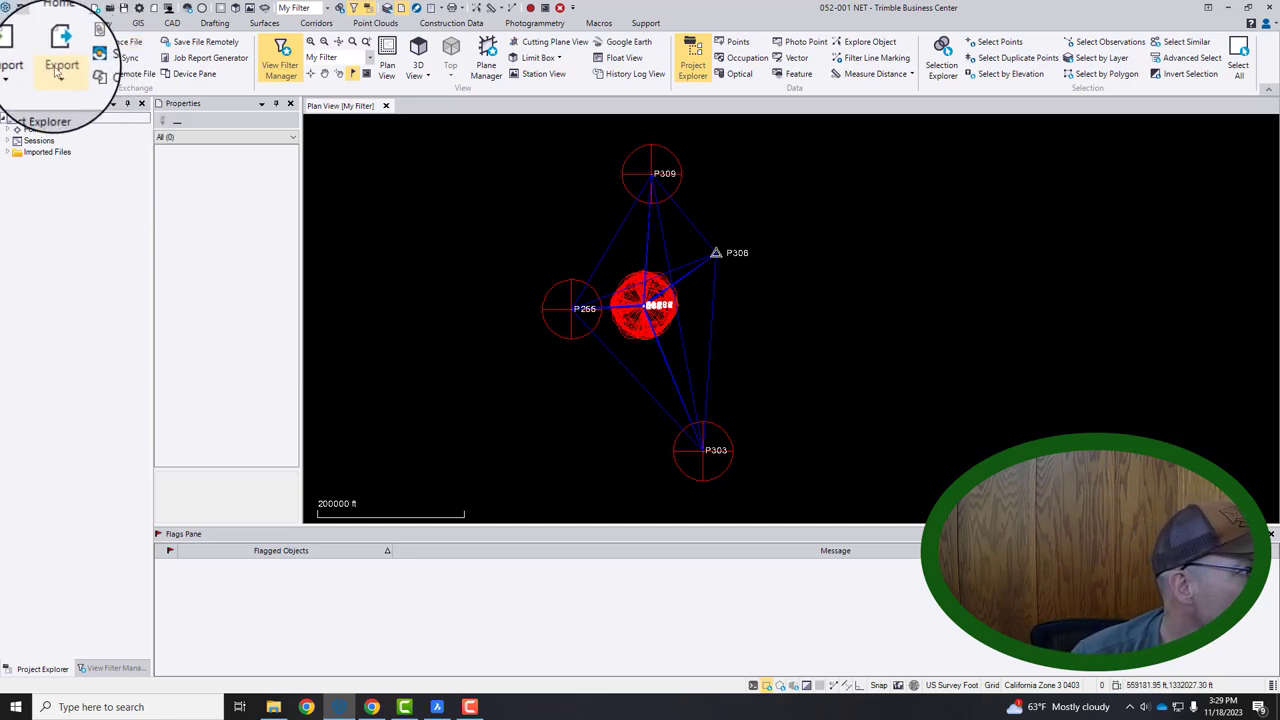
Expand the project points list and select points 2 through 6 to view their properties.
double_click(40, 127)
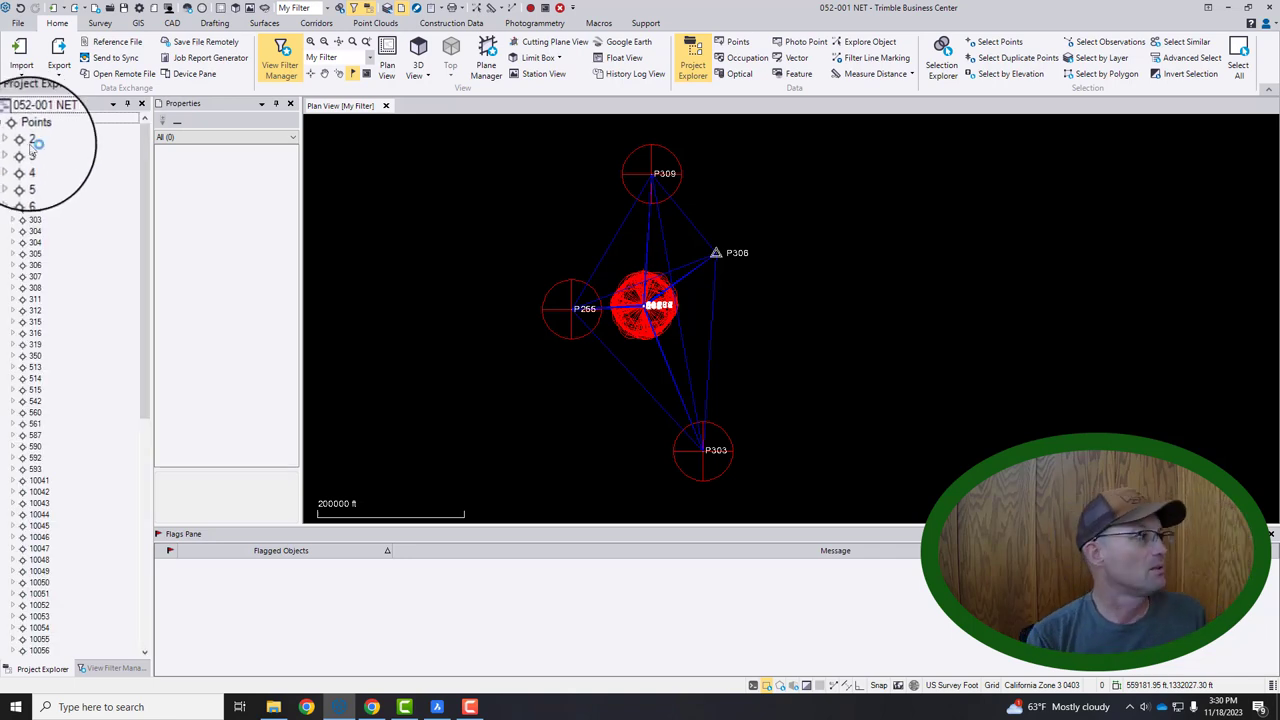
click(34, 139)
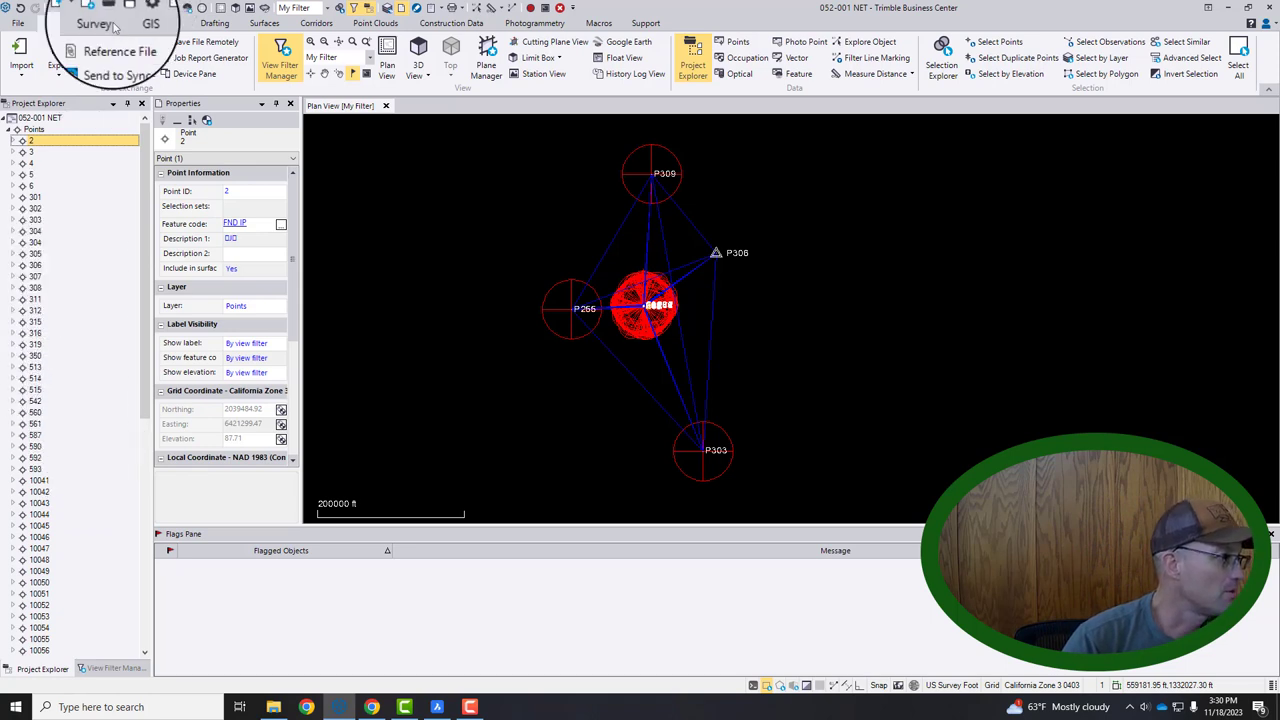
shift+click(30, 186)
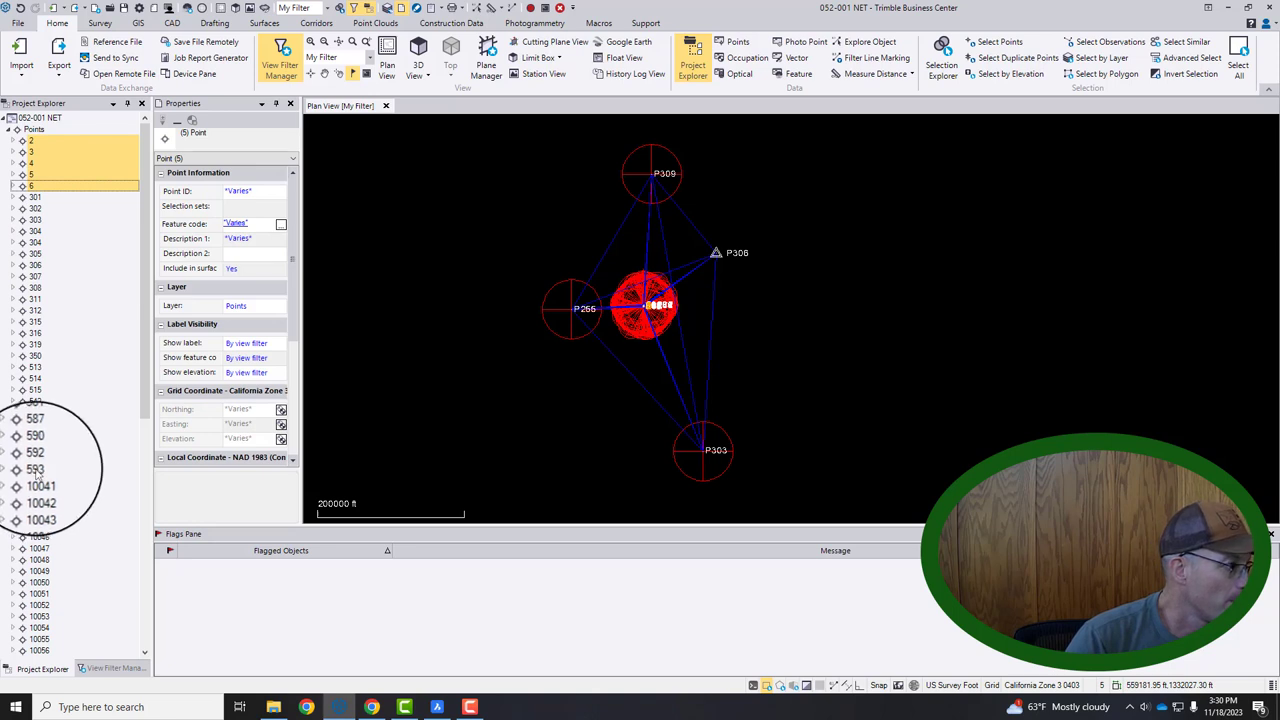
Zoom and pan the plan view to bring points 315, 561 and 514 into view.
scroll(85, 480, down, 12)
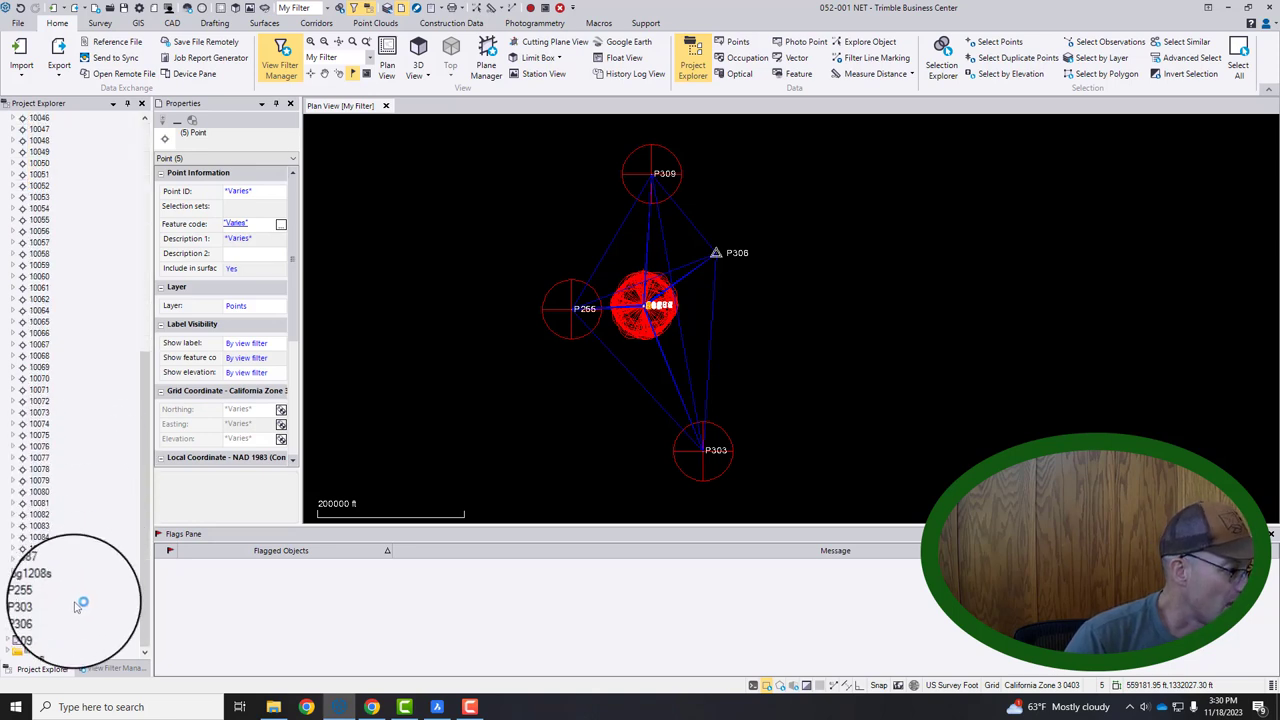
scroll(60, 420, up, 9)
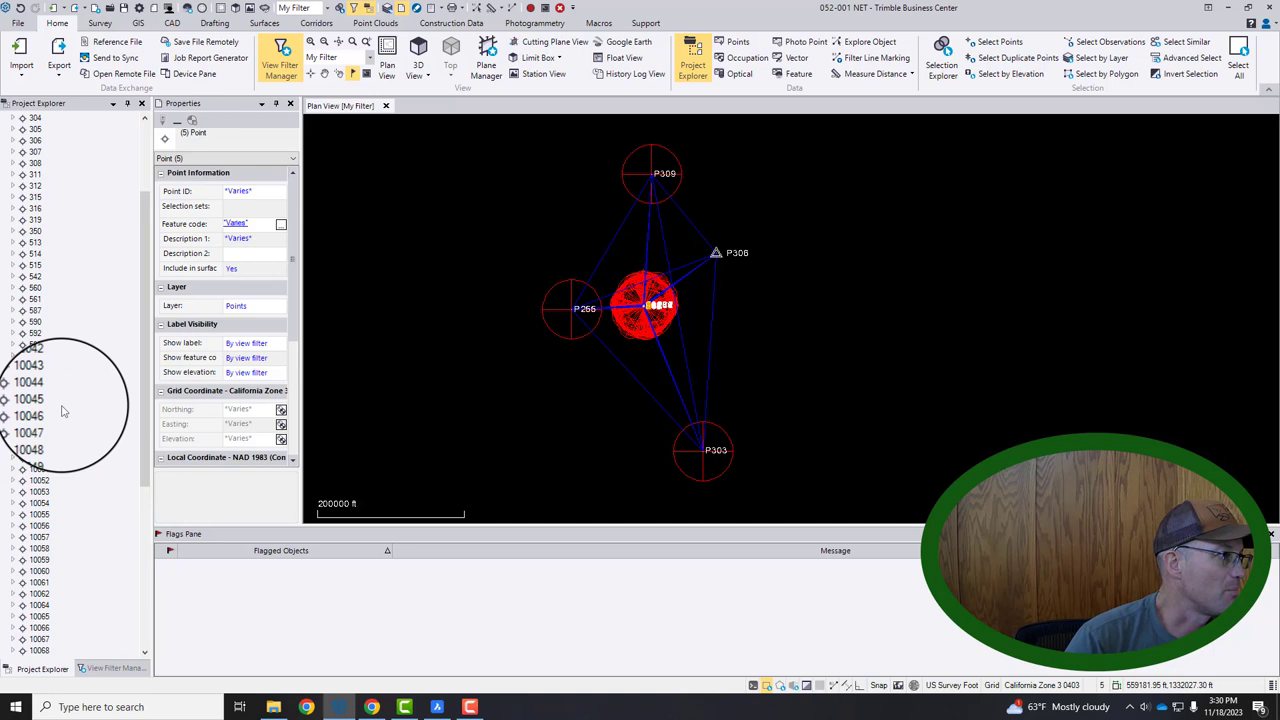
scroll(62, 411, up, 3)
scroll(679, 306, up, 1)
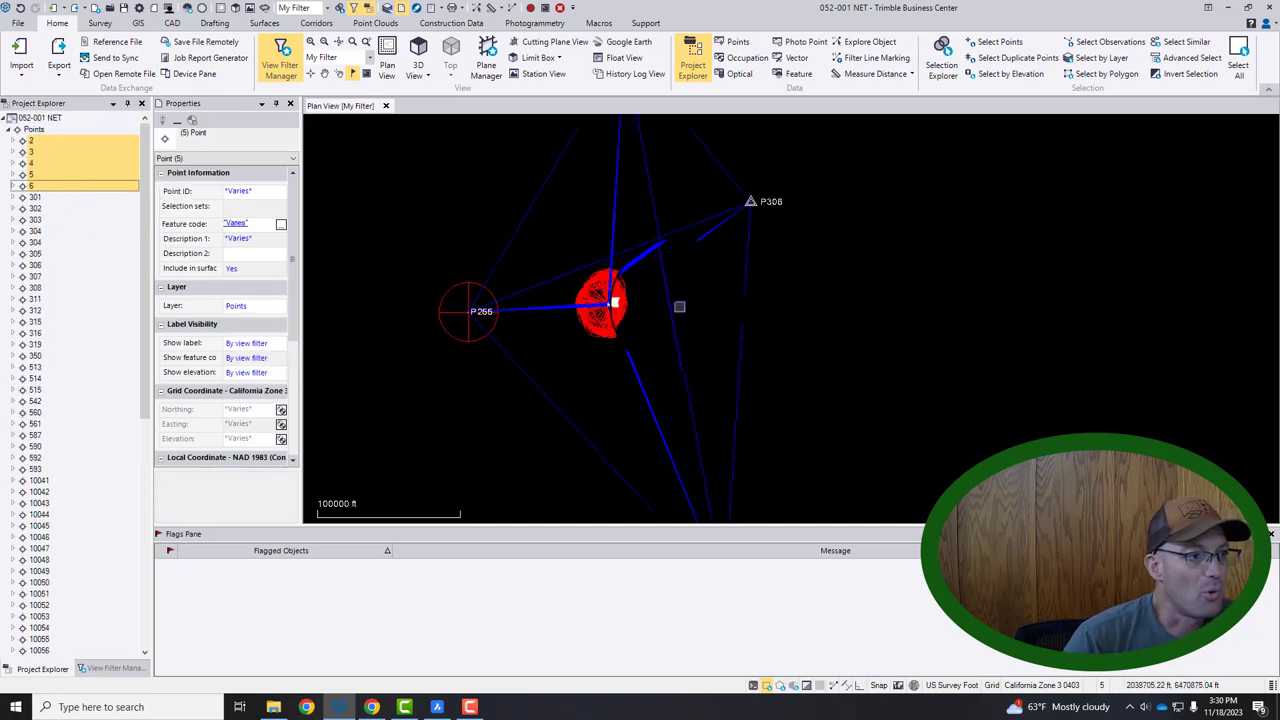
scroll(679, 306, up, 1)
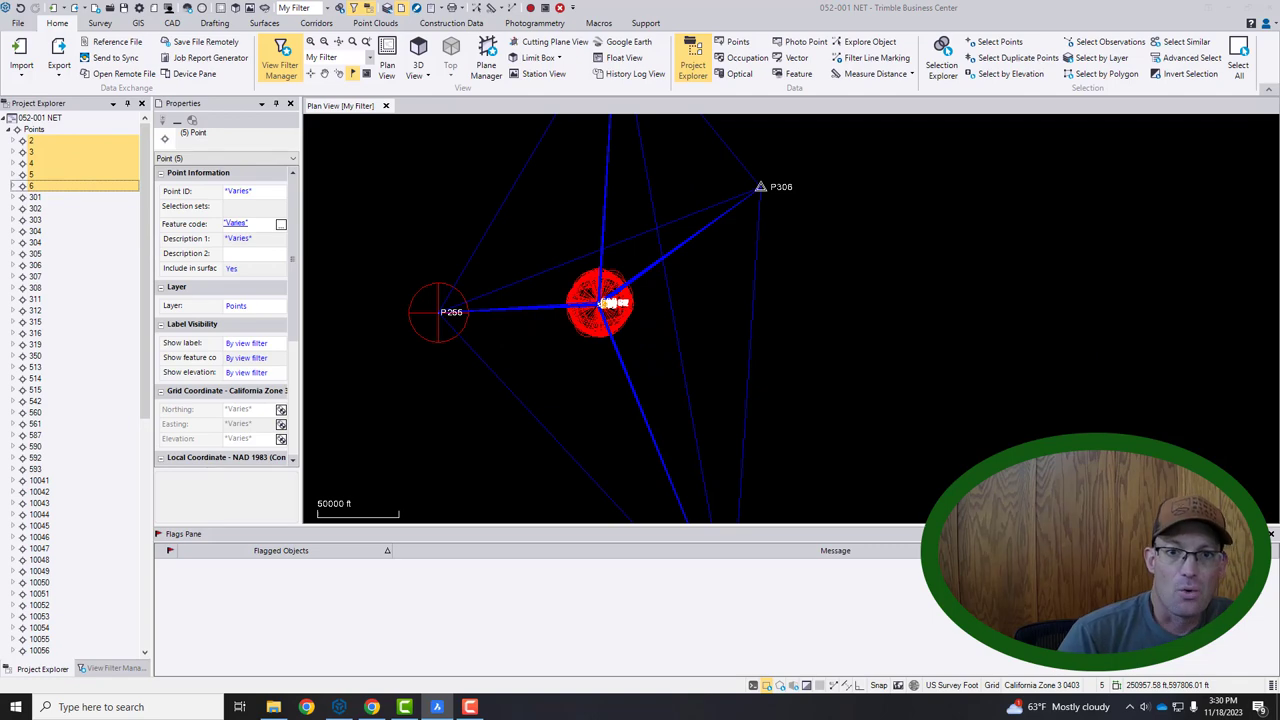
scroll(600, 300, up, 6)
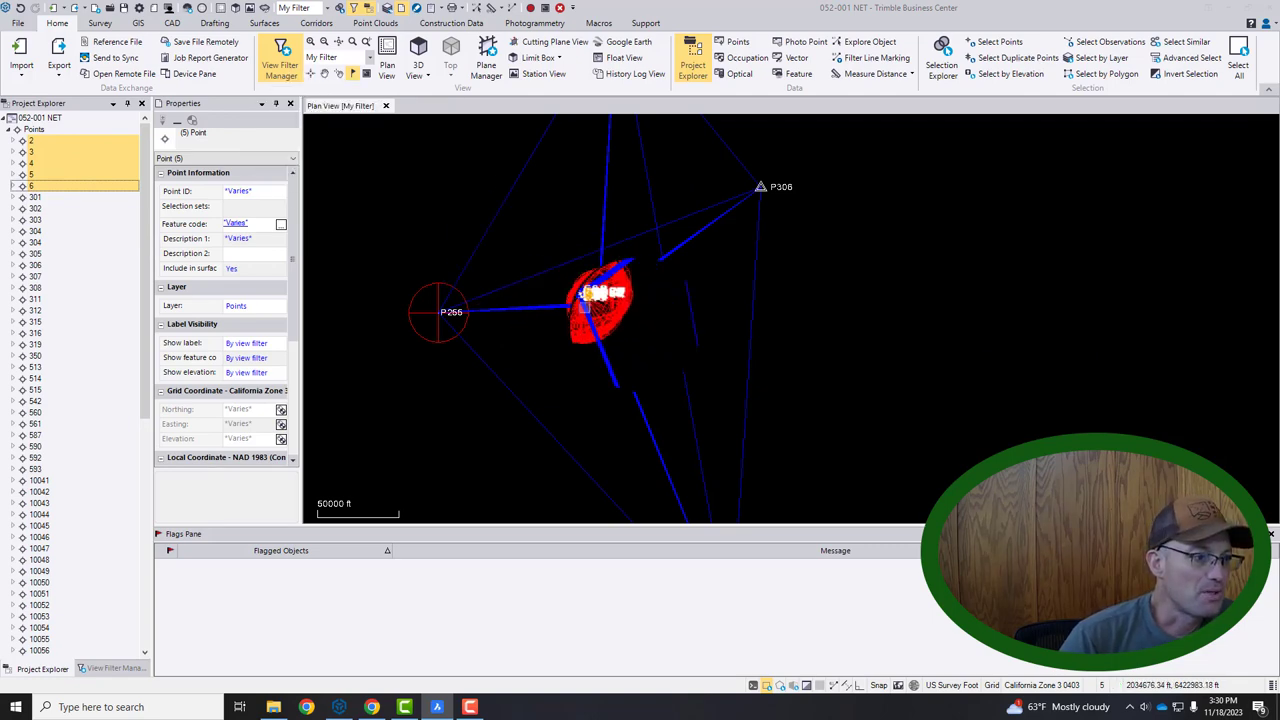
scroll(558, 243, up, 5)
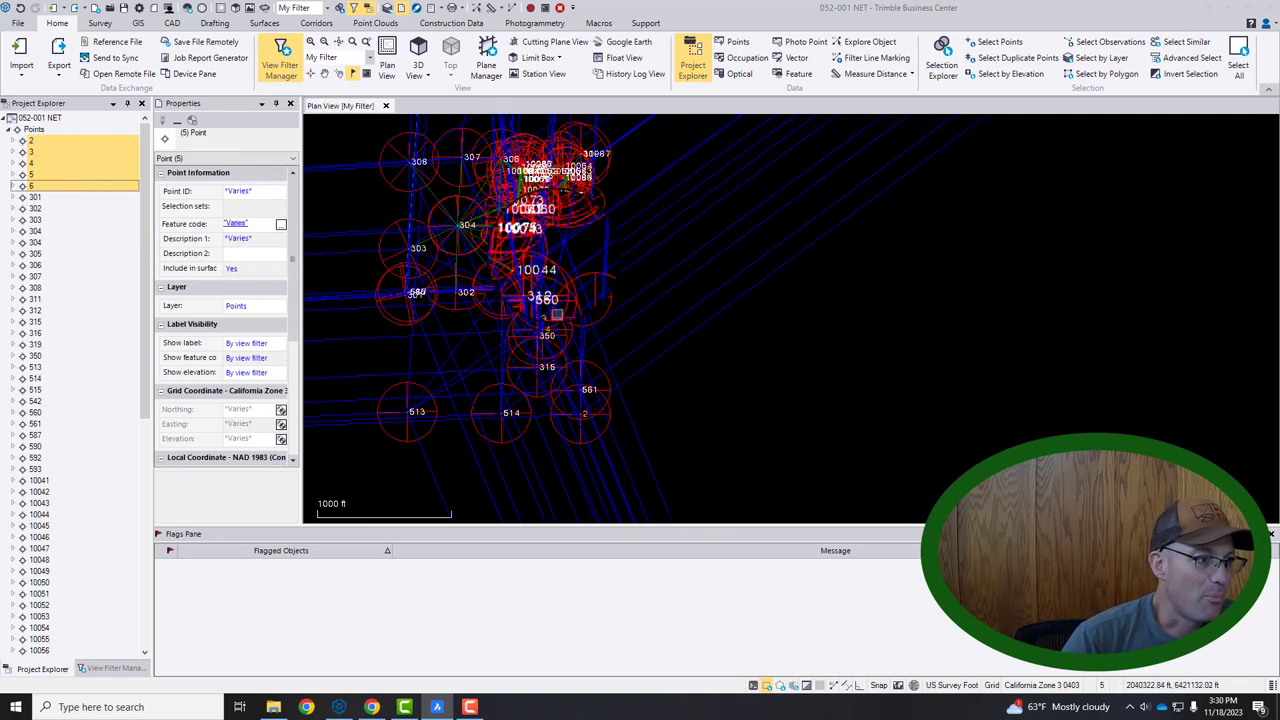
scroll(483, 236, up, 3)
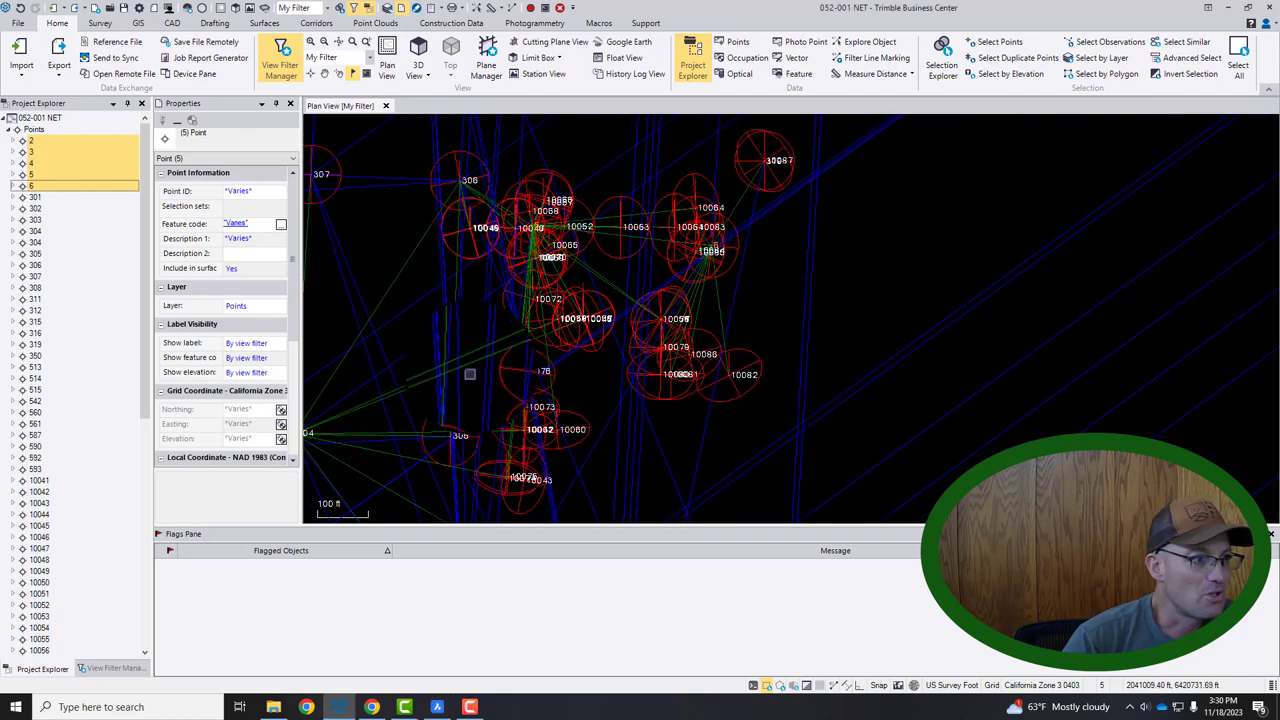
scroll(502, 232, down, 2)
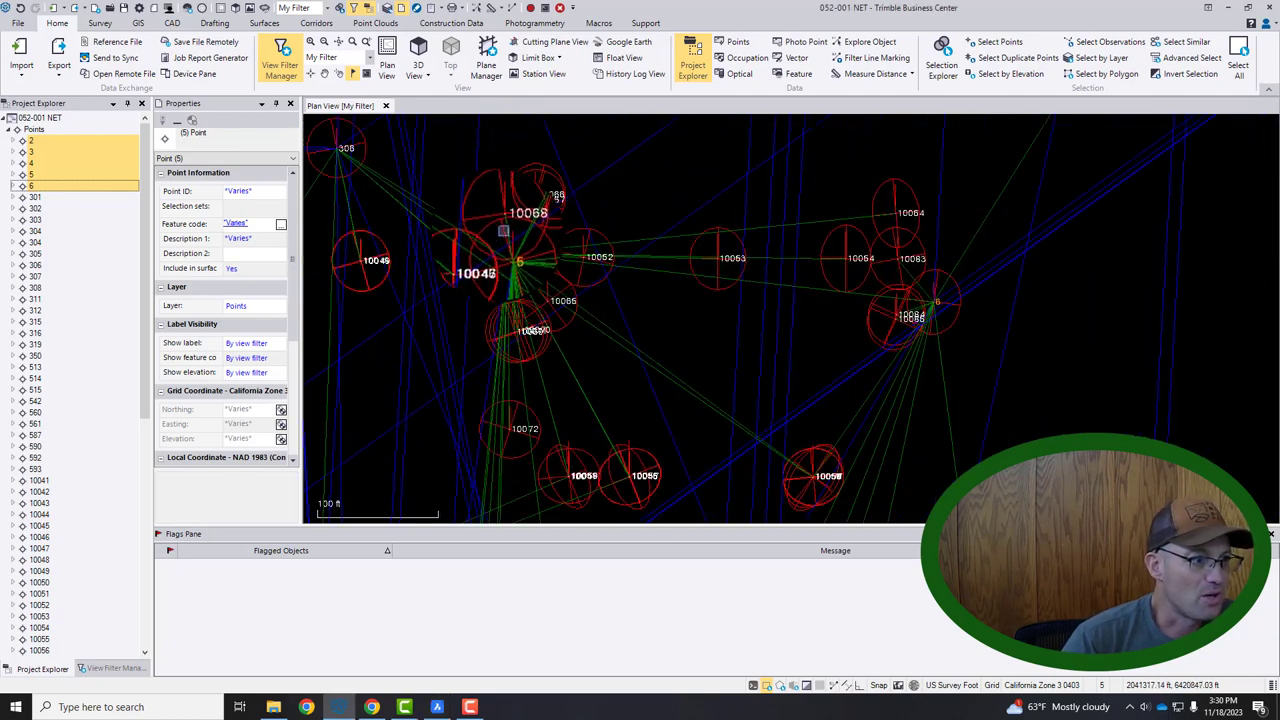
scroll(606, 243, down, 1)
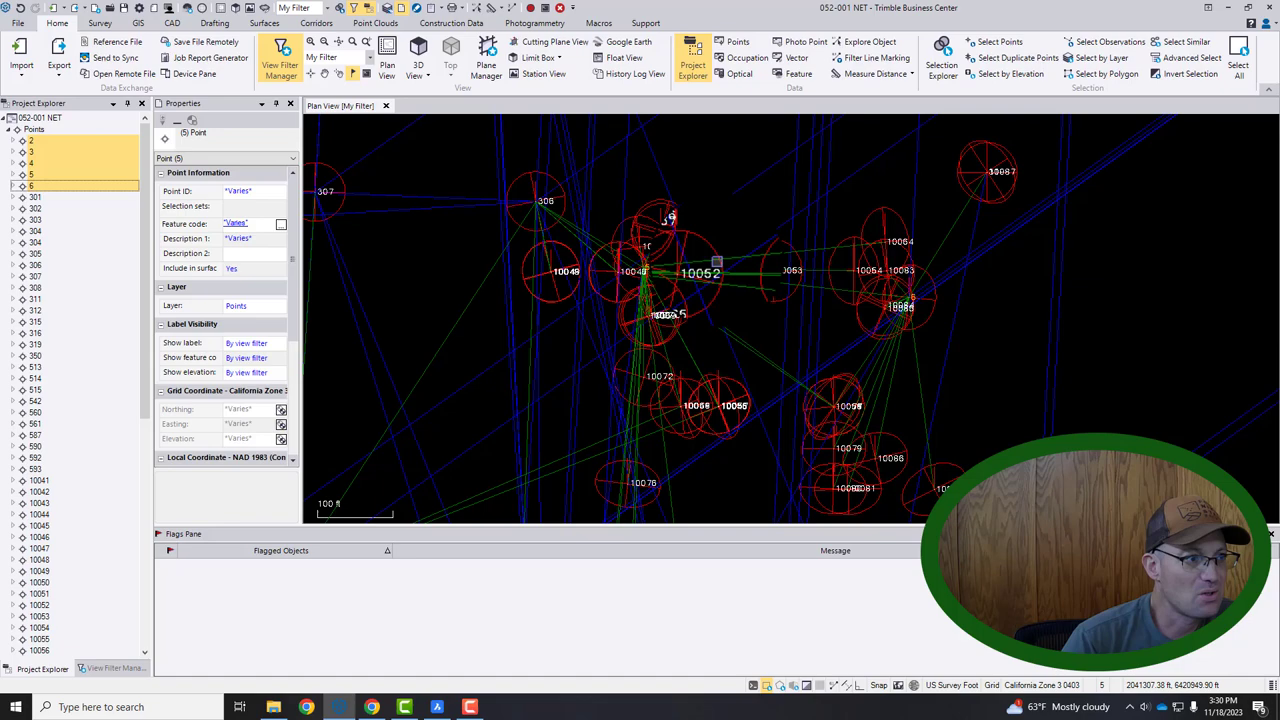
middle_drag(608, 343, 692, 154)
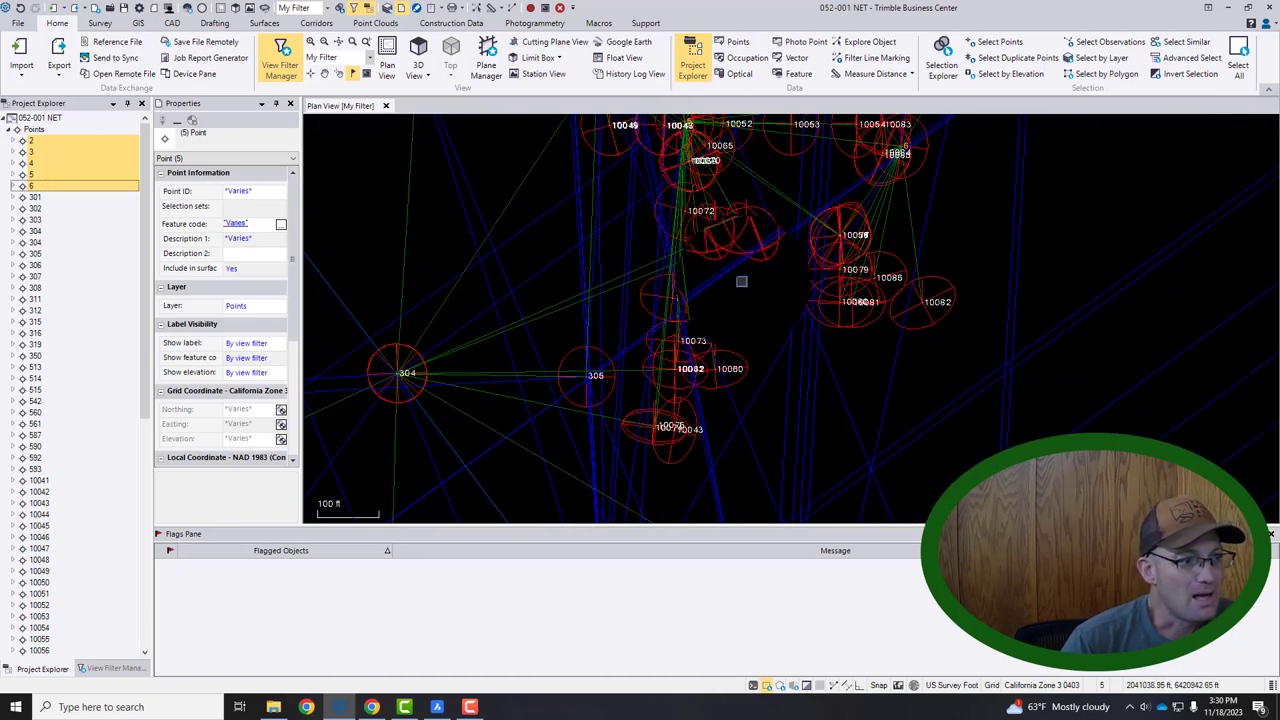
middle_drag(741, 281, 614, 104)
middle_drag(644, 229, 657, 100)
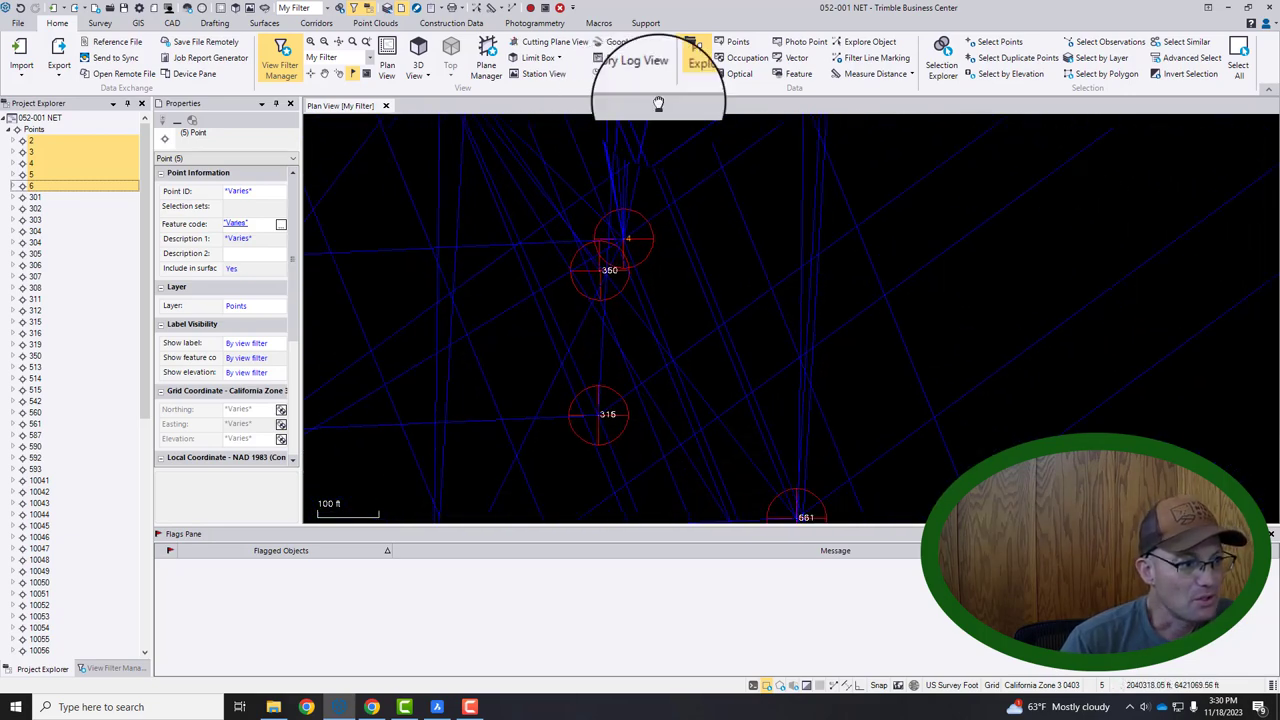
middle_drag(706, 380, 686, 161)
scroll(683, 160, down, 1)
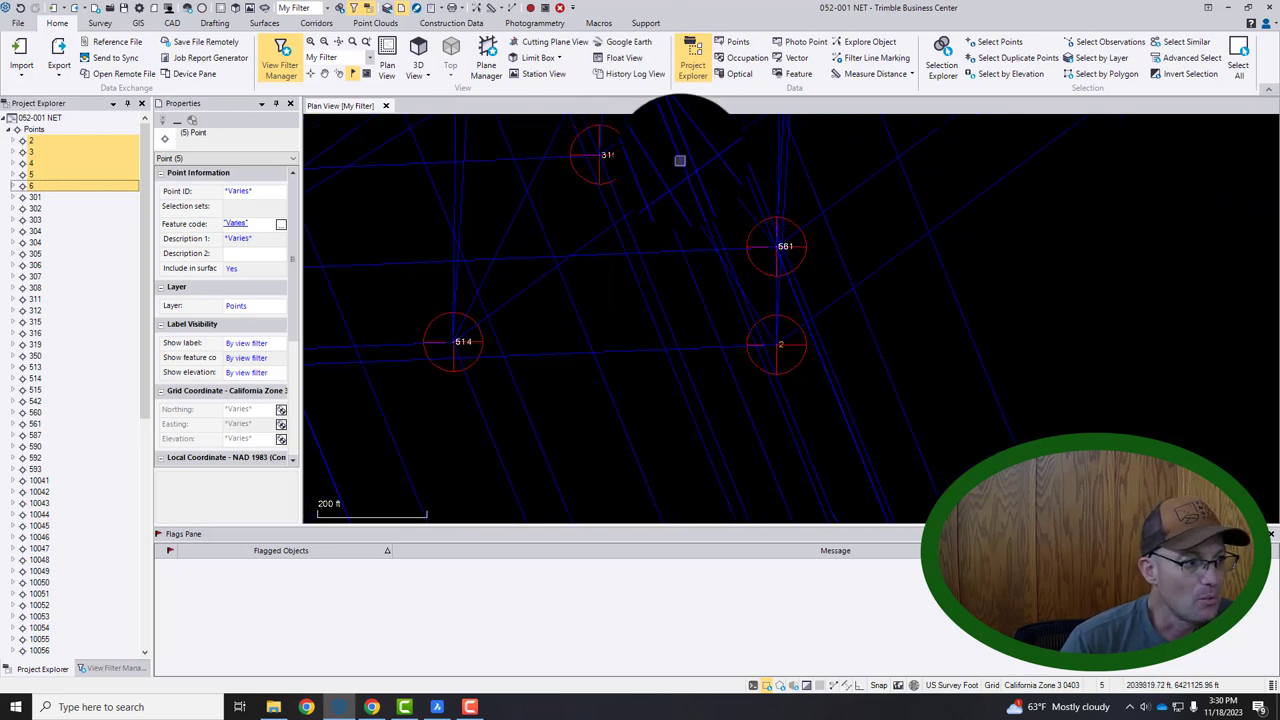
middle_drag(477, 148, 626, 254)
scroll(663, 331, up, 2)
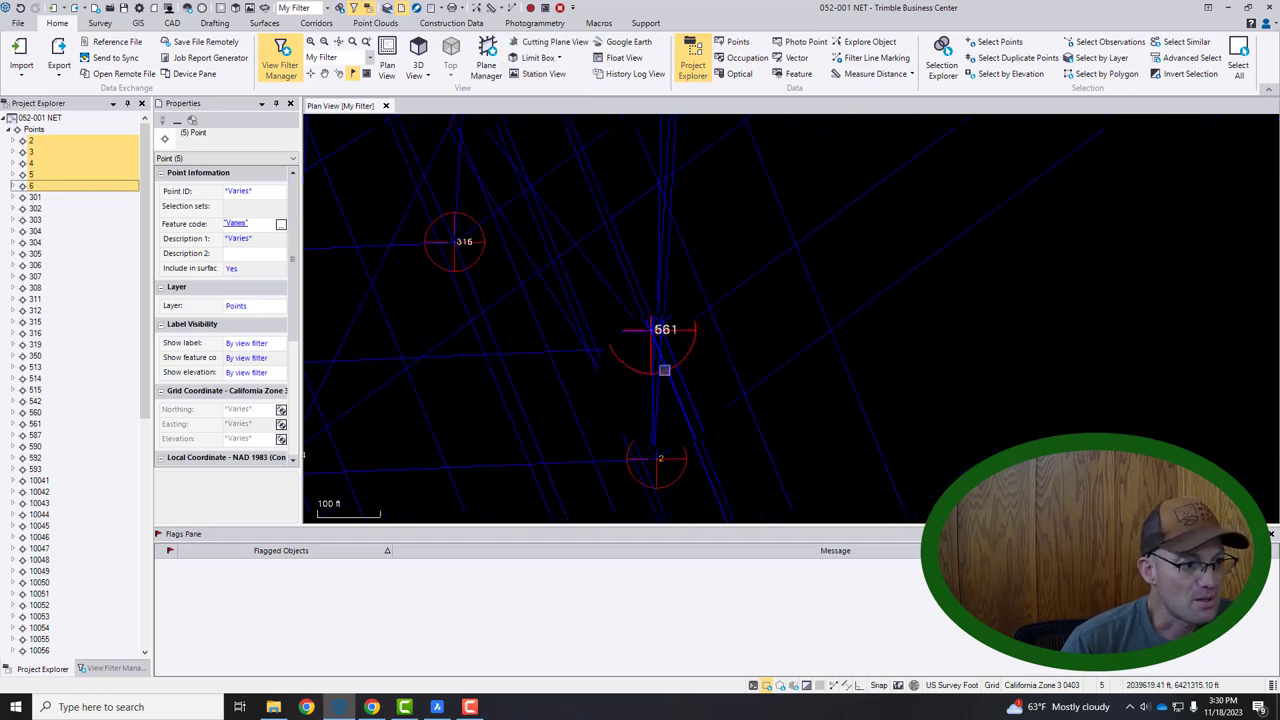
scroll(658, 330, up, 6)
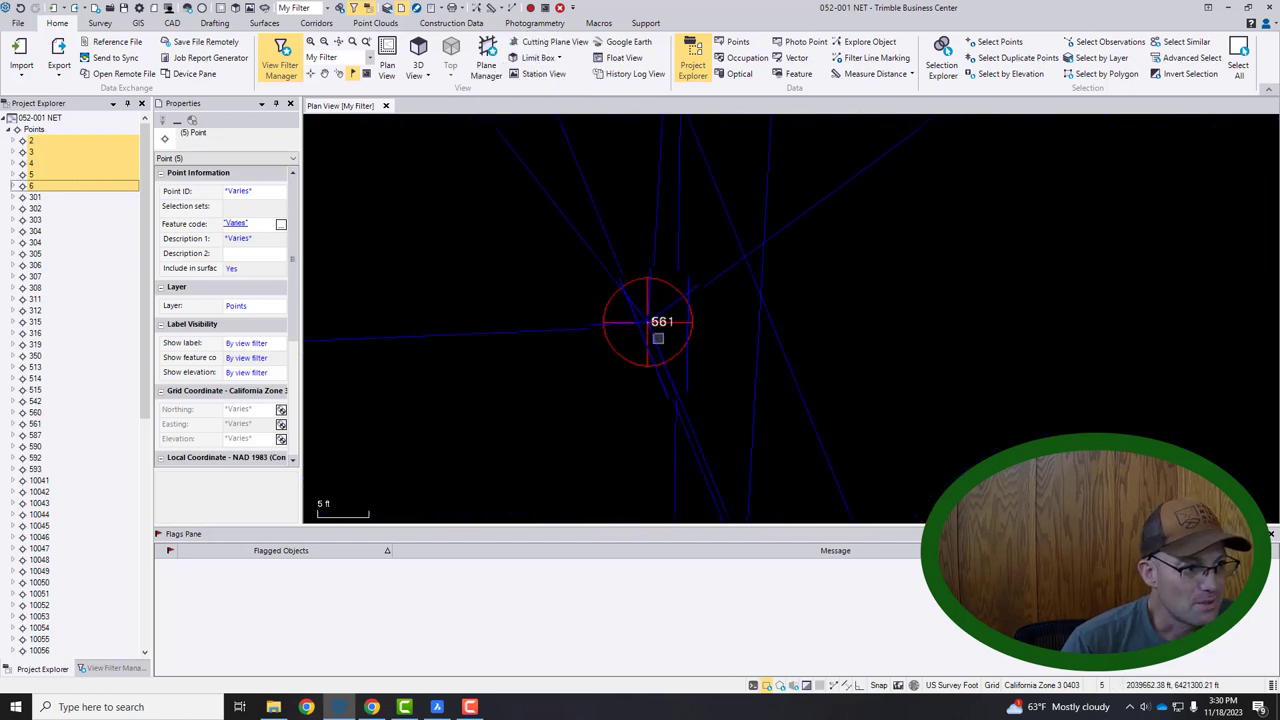
Clear the selection and select point 561 alone, showing FND IP at elevation 86.87.
click(403, 255)
scroll(406, 251, down, 2)
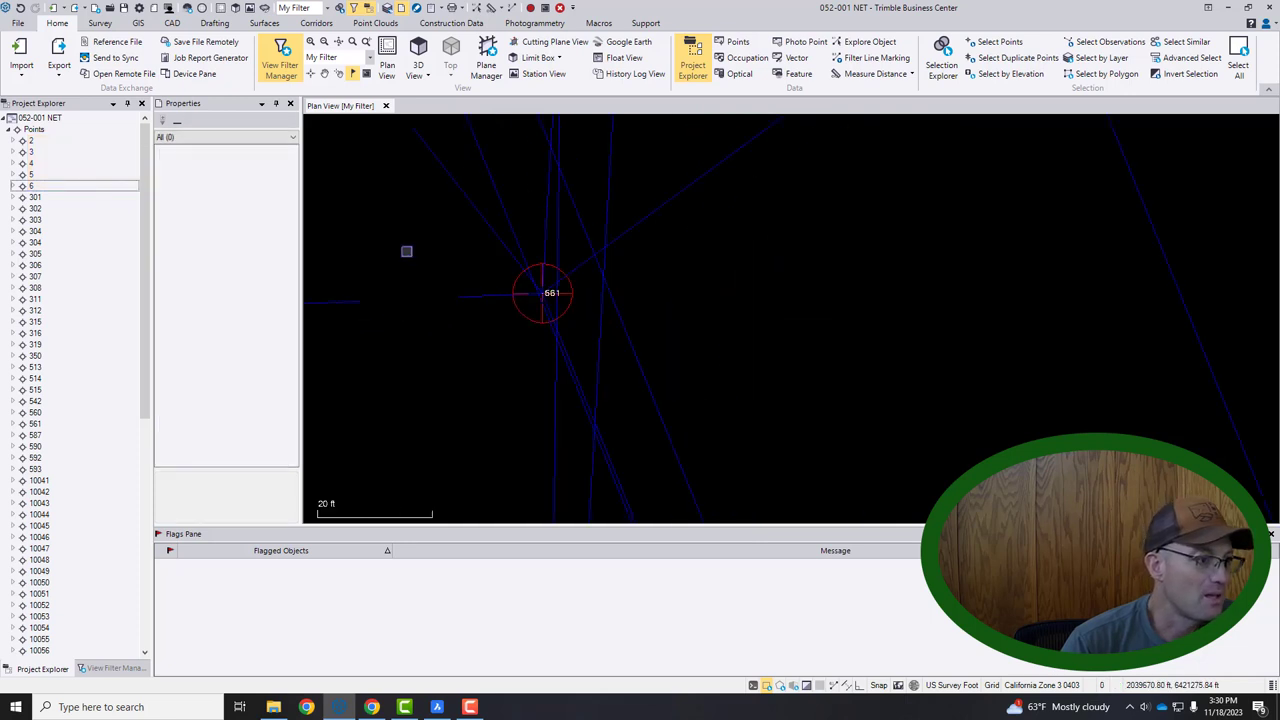
scroll(60, 360, down, 2)
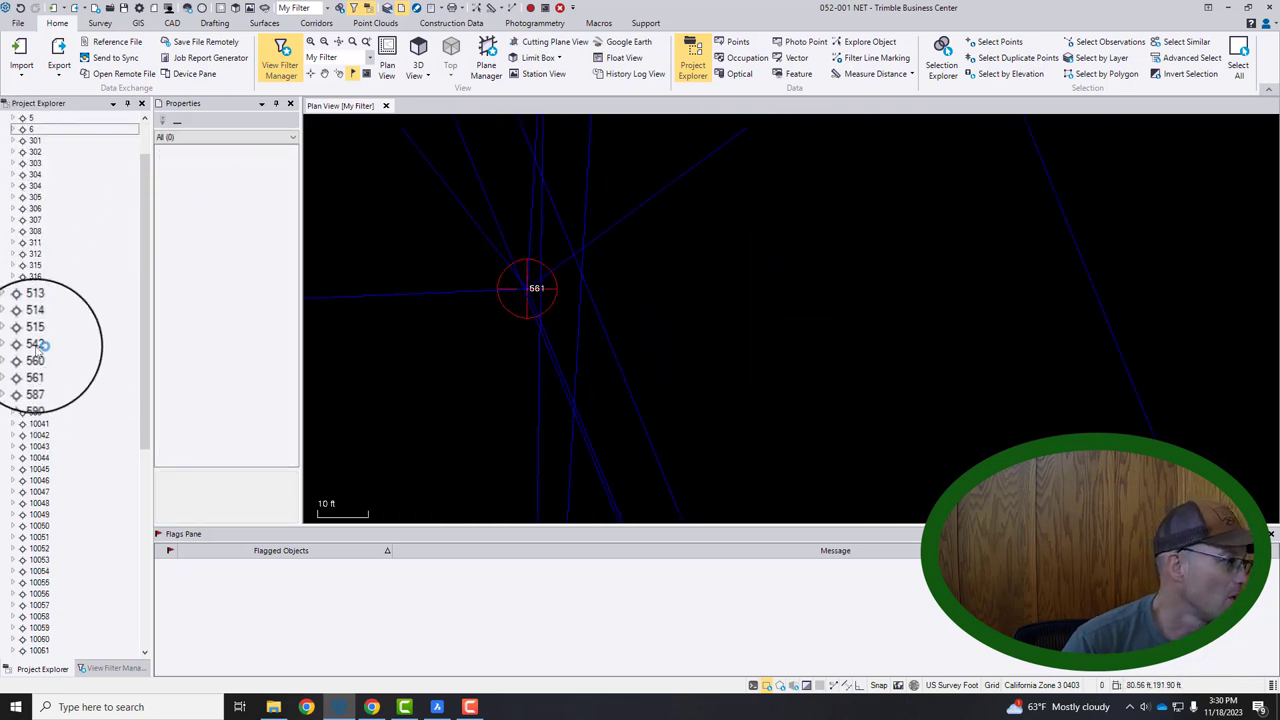
click(40, 368)
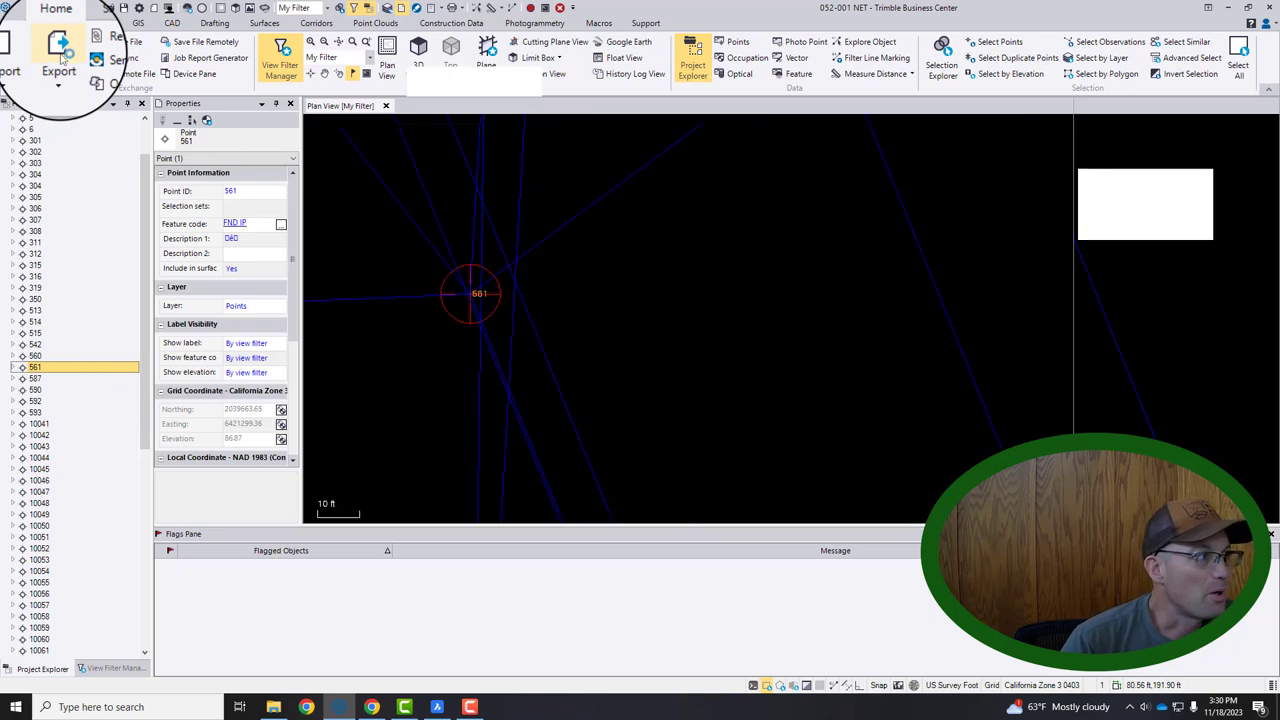
Choose the custom RH CSF export format and review its fields in the Export Format Editor unchanged.
click(60, 55)
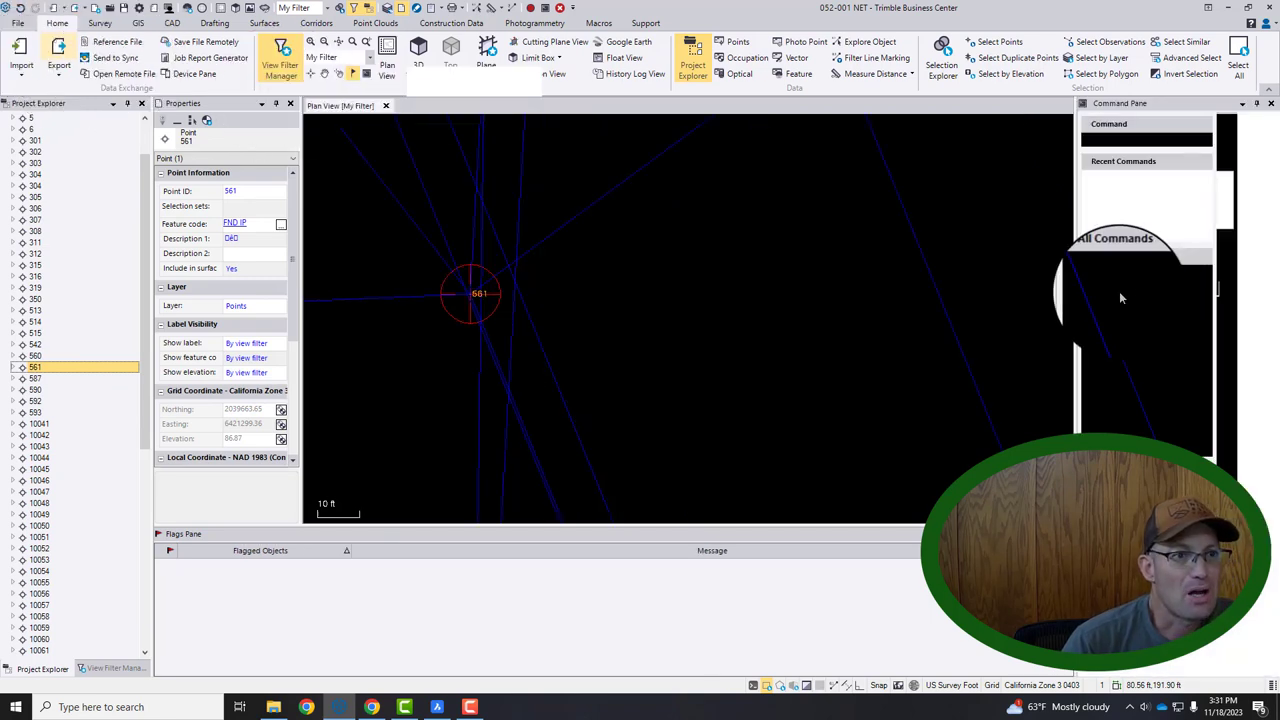
click(1134, 229)
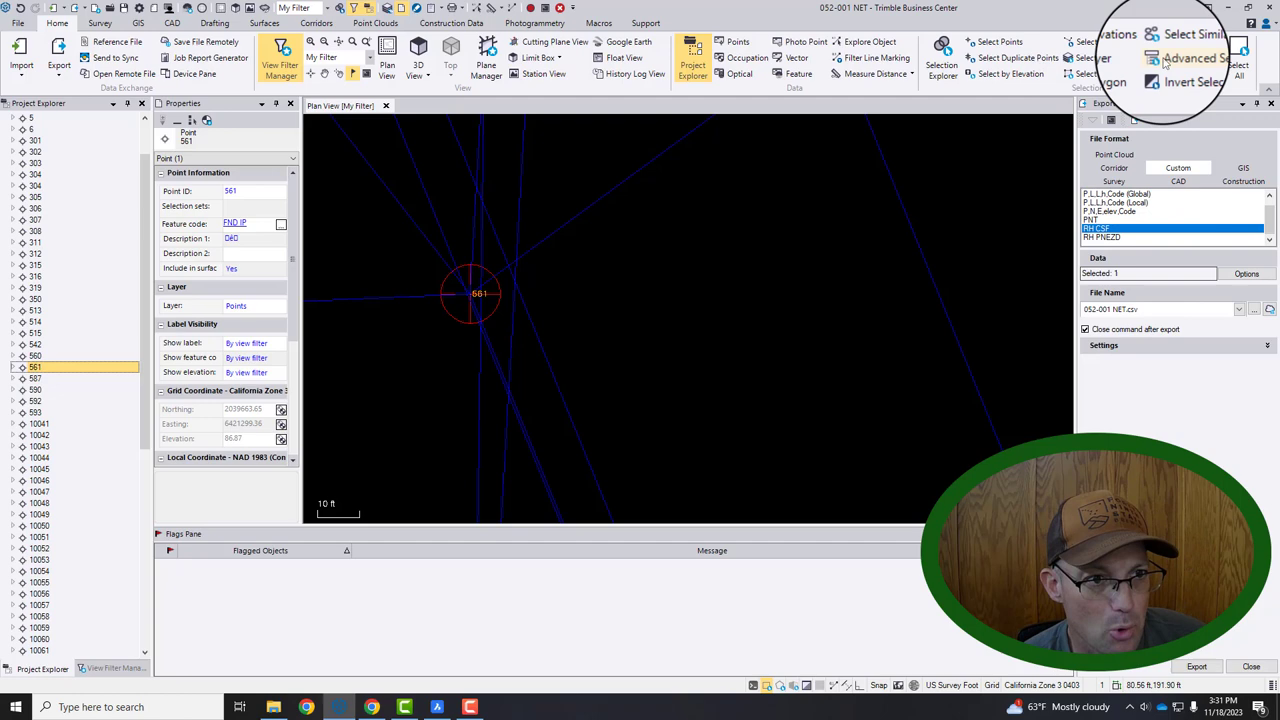
click(1134, 121)
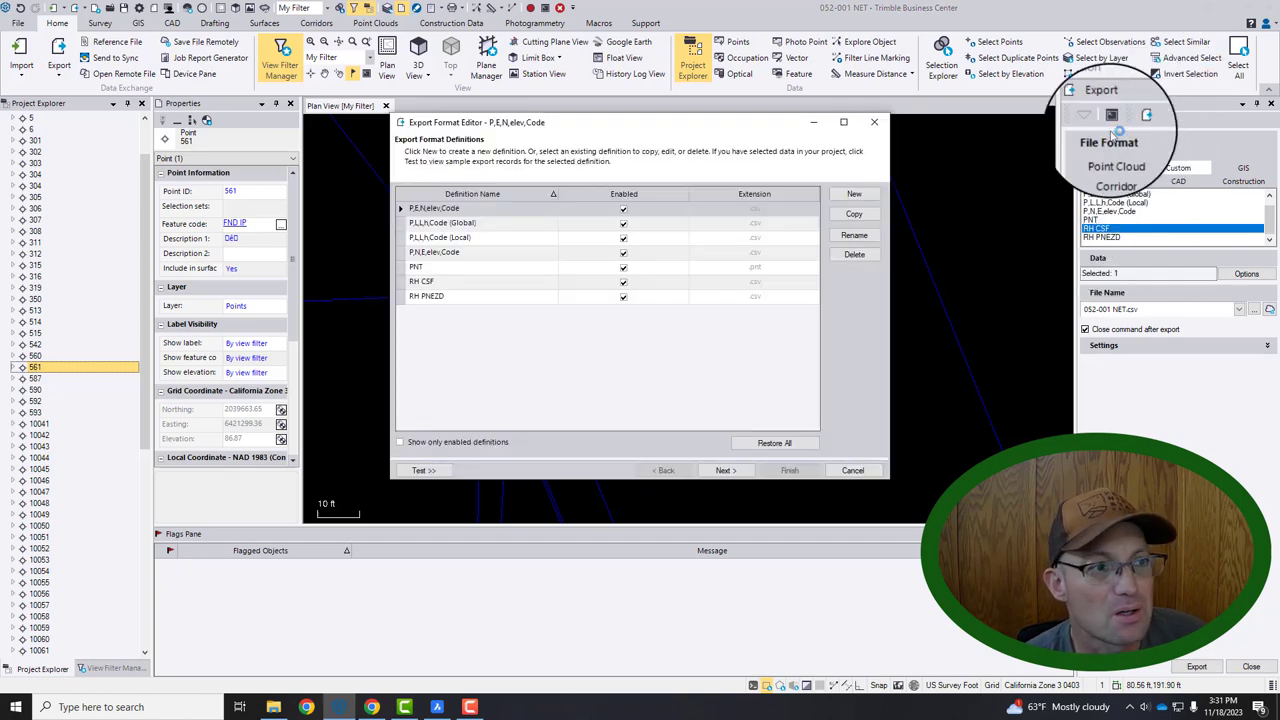
click(464, 284)
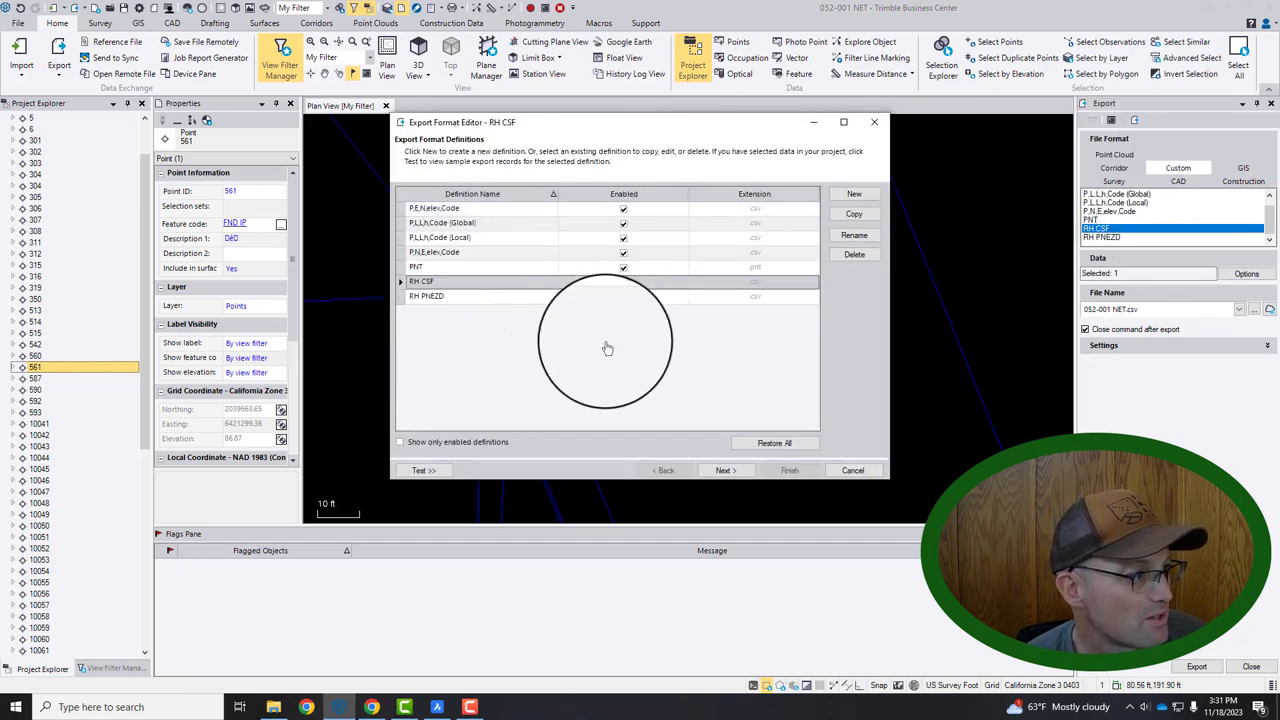
click(742, 471)
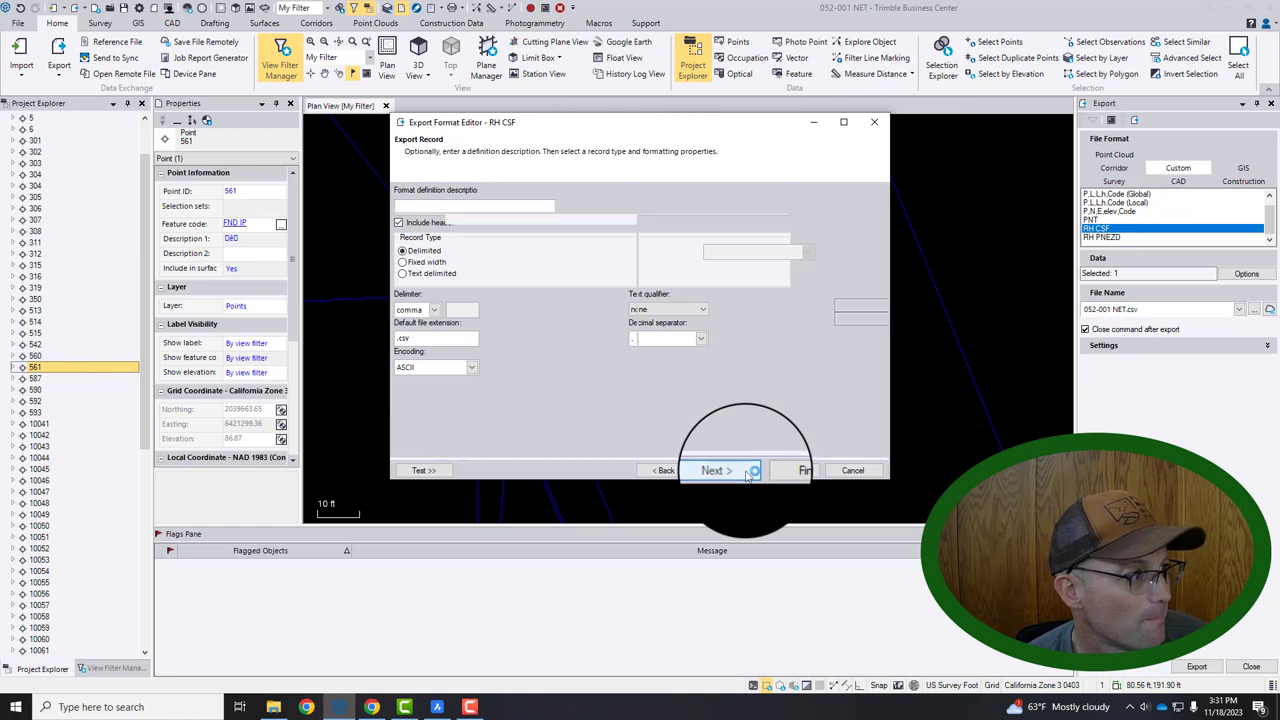
click(746, 473)
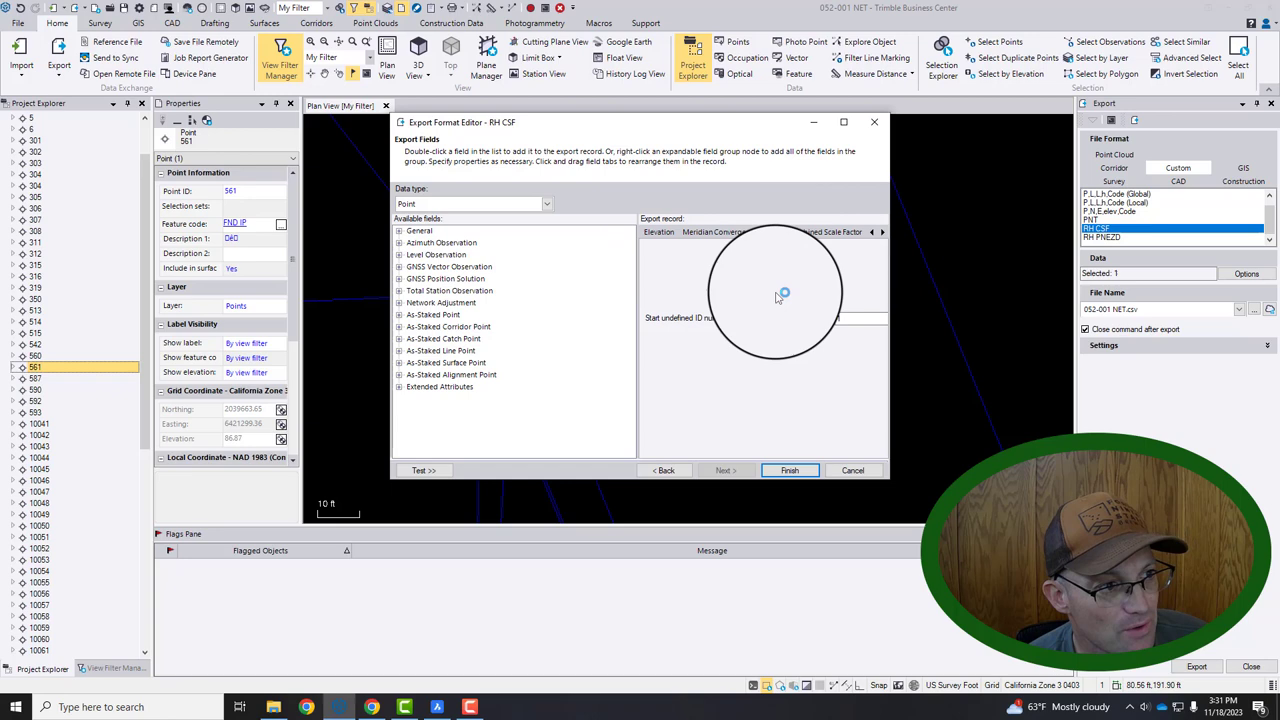
click(848, 470)
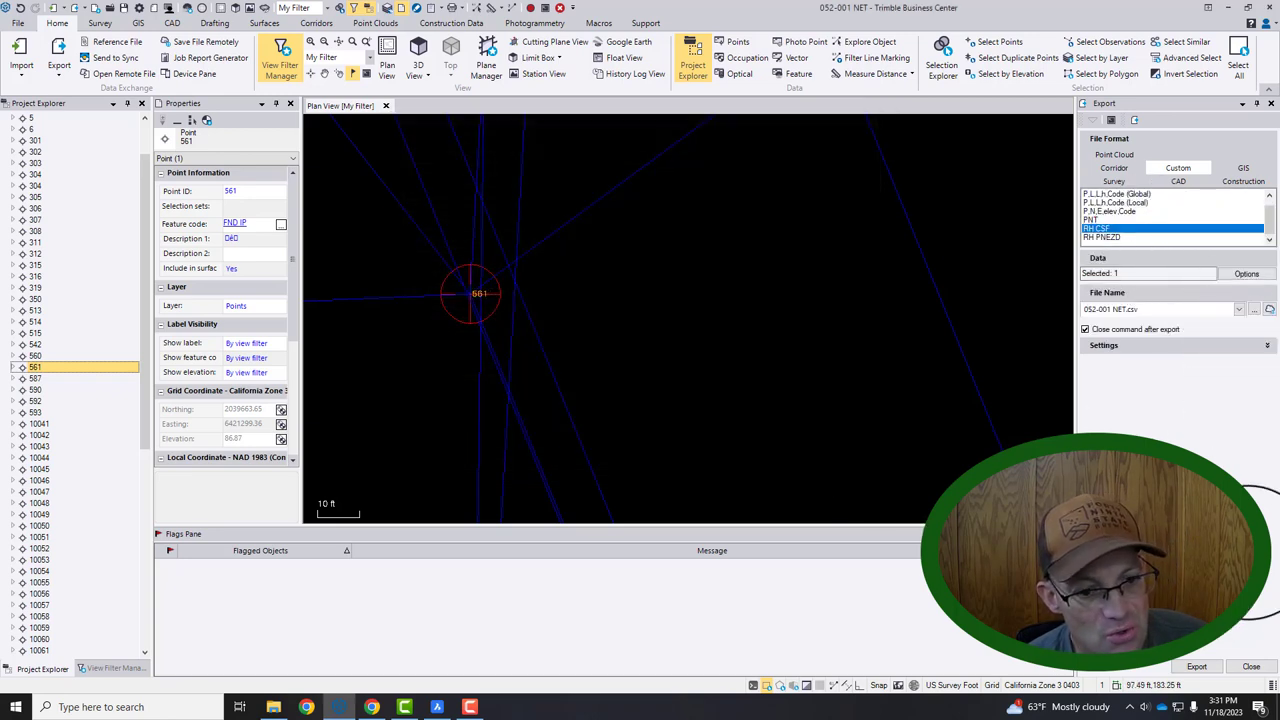
Export point 561 to CSF.csv in TBC Network\Export, overwriting the existing file.
click(1254, 311)
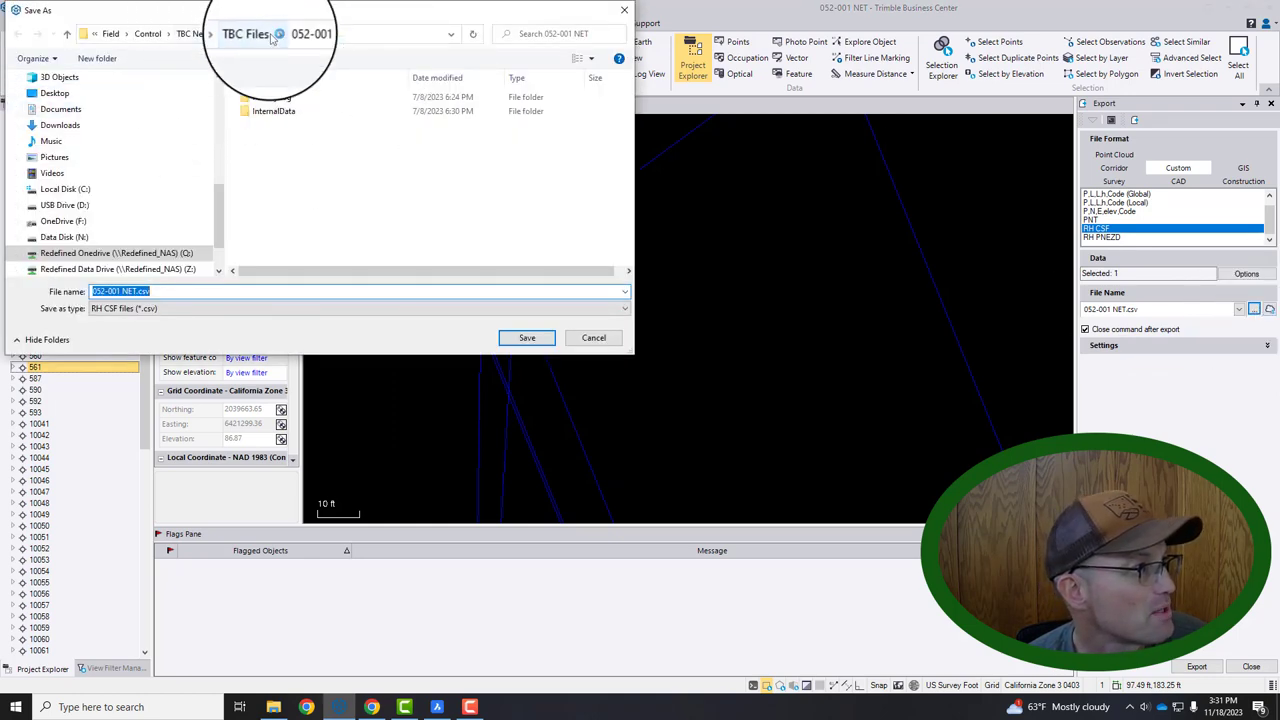
click(270, 37)
double_click(274, 95)
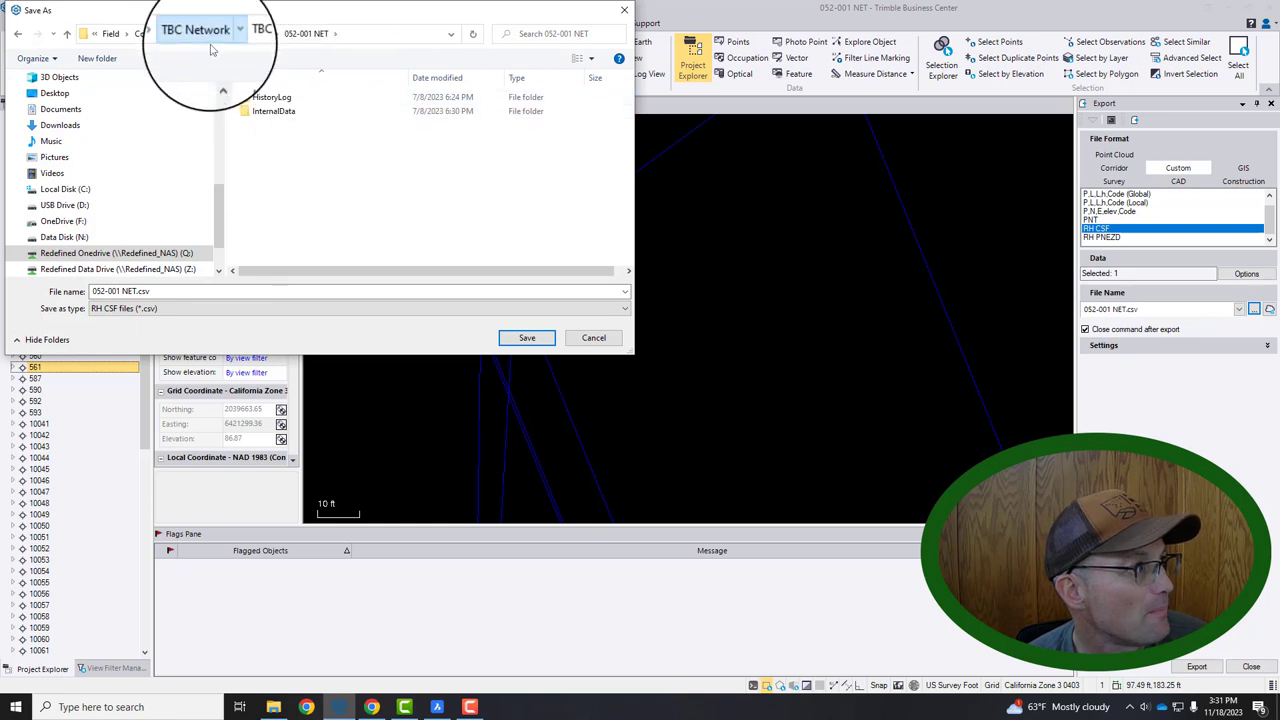
click(211, 47)
double_click(257, 129)
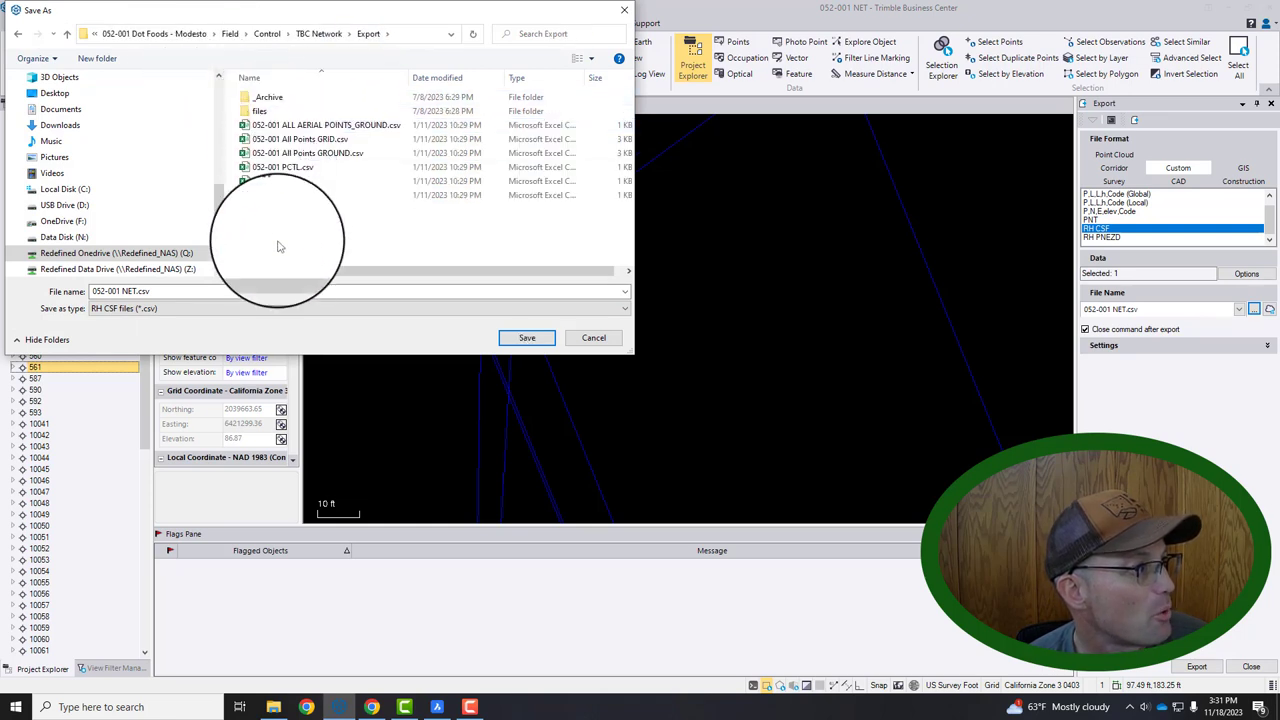
click(279, 183)
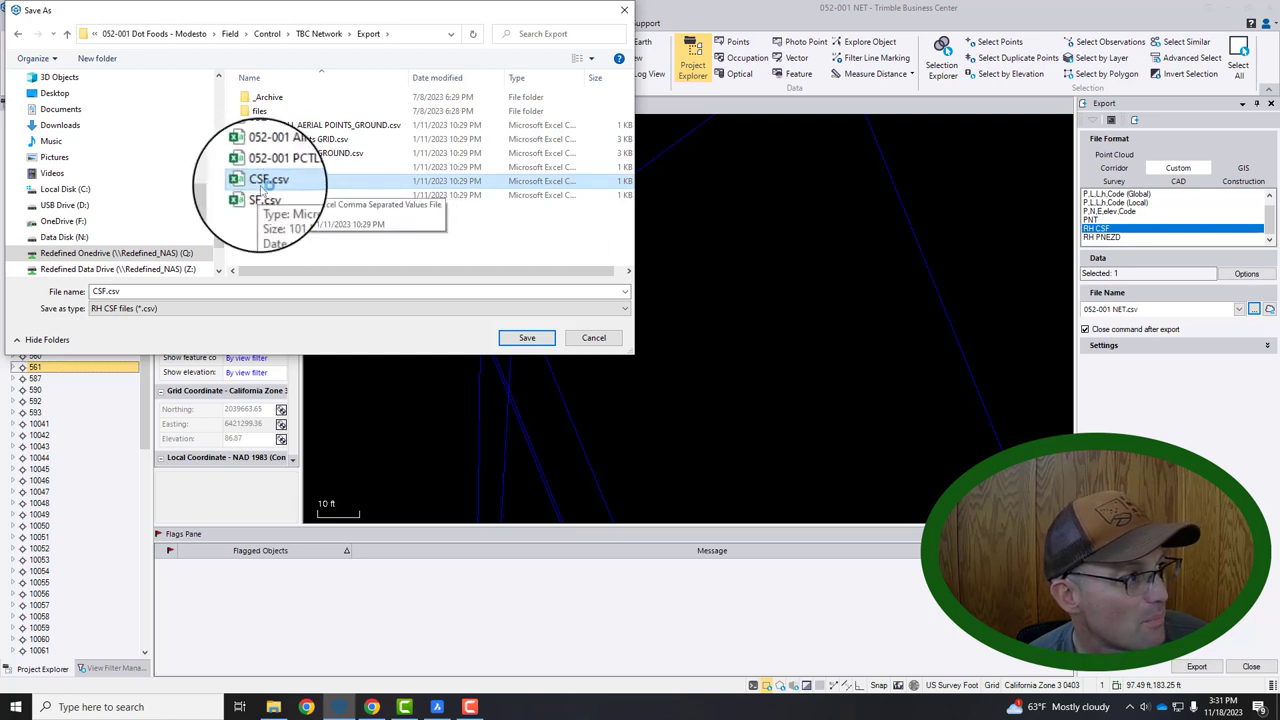
click(546, 344)
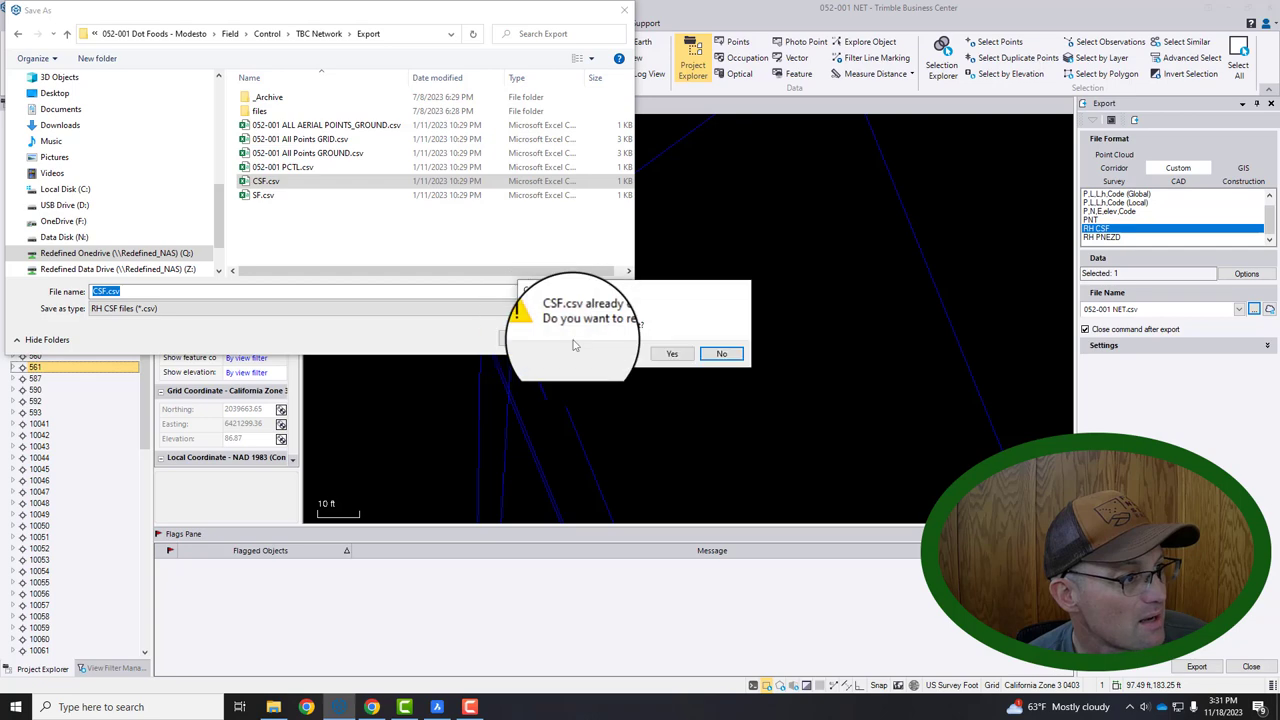
click(674, 355)
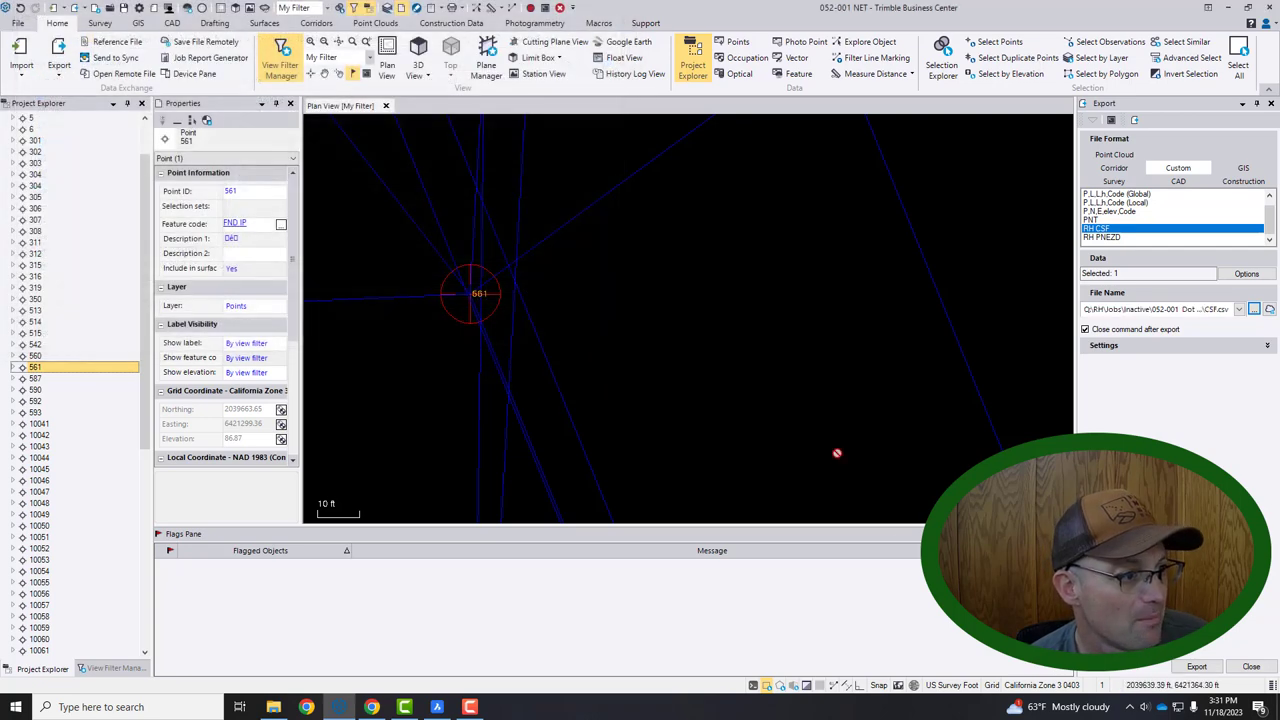
click(1197, 669)
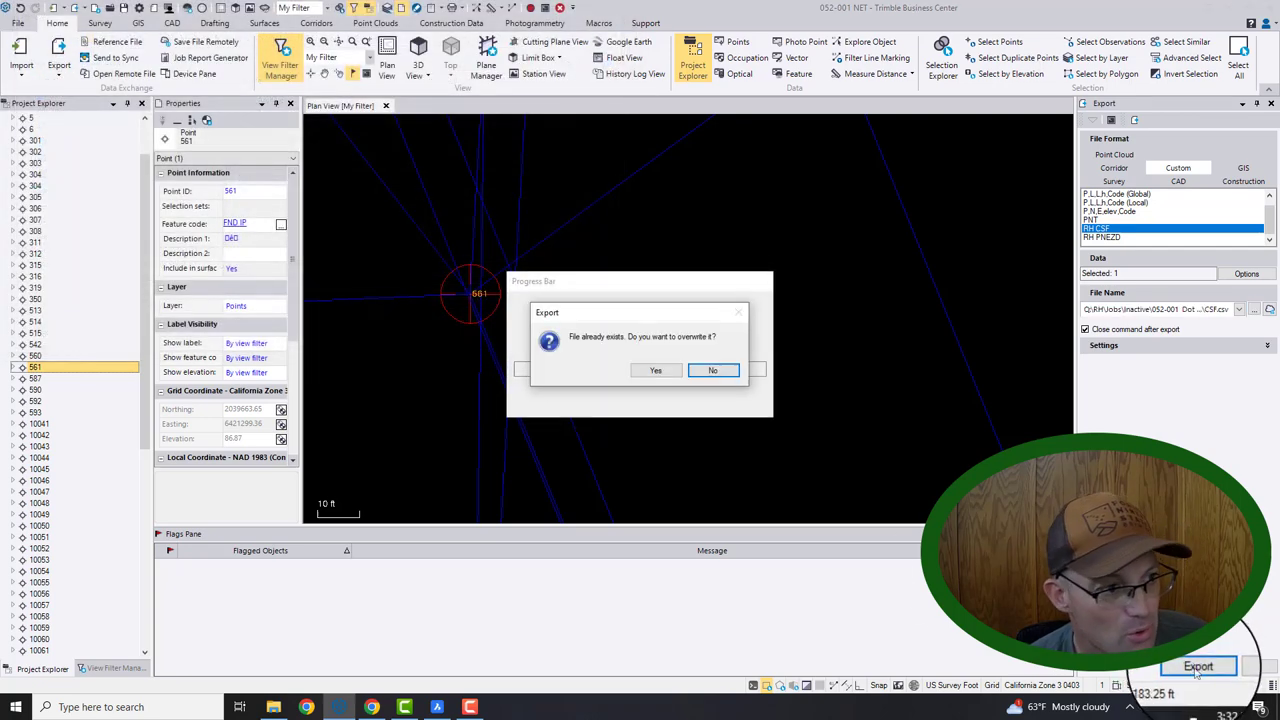
click(656, 372)
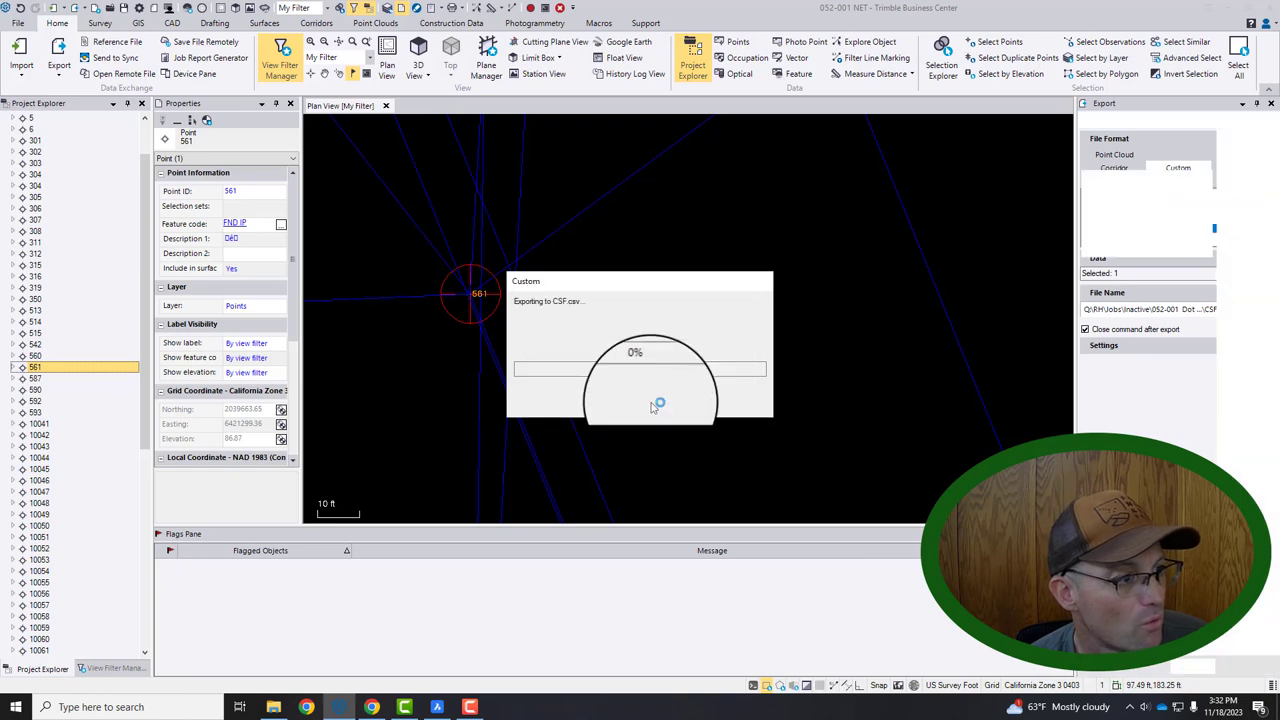
Open CSF.csv from the TBC Network Export folder in Excel.
click(1231, 8)
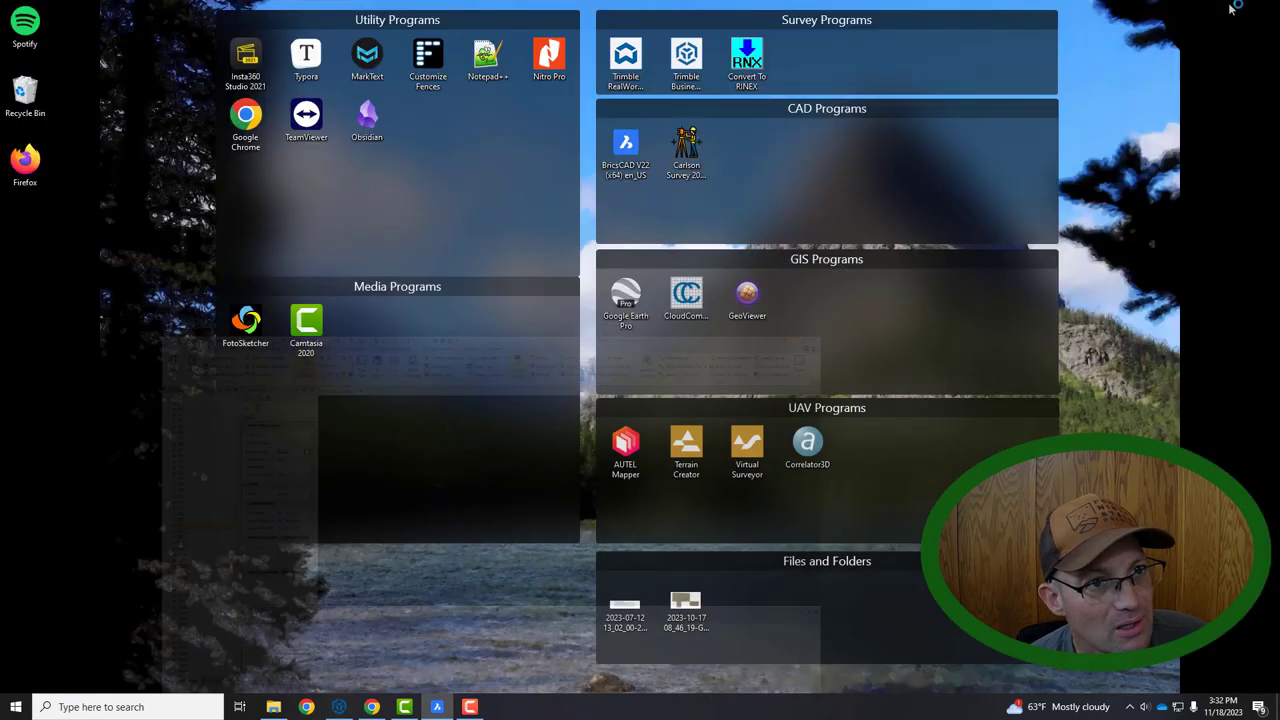
click(298, 708)
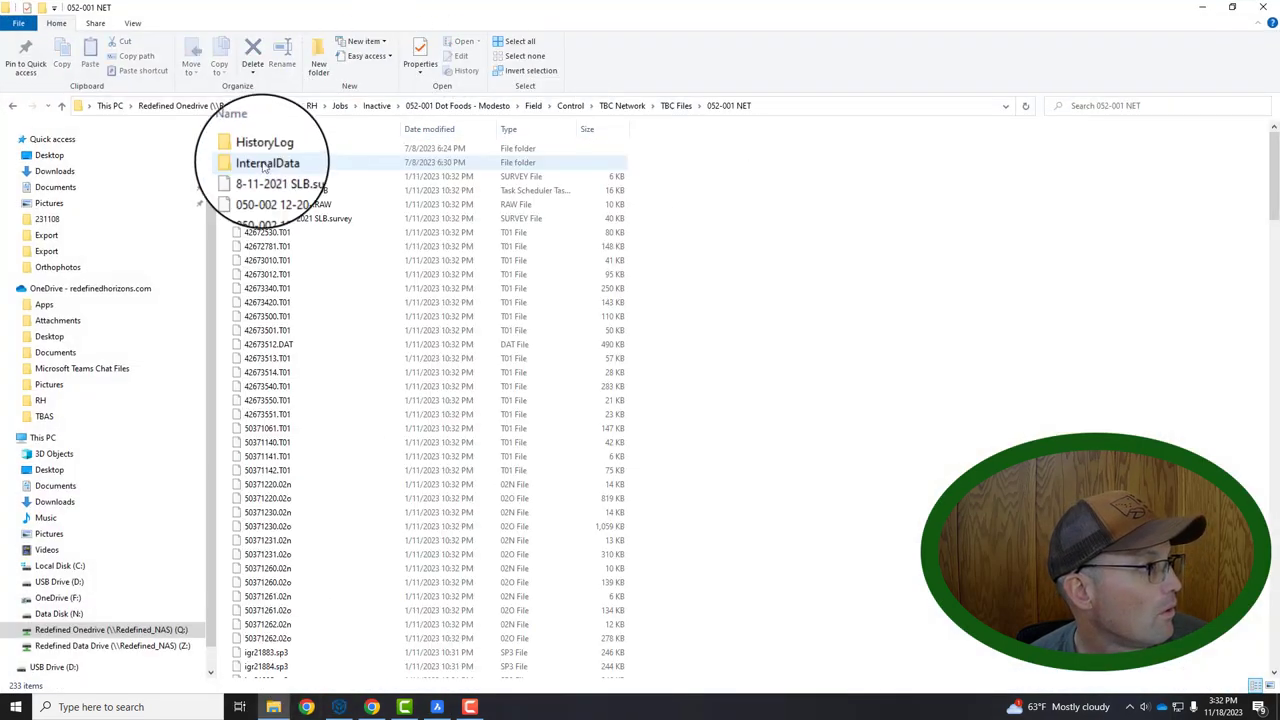
click(622, 106)
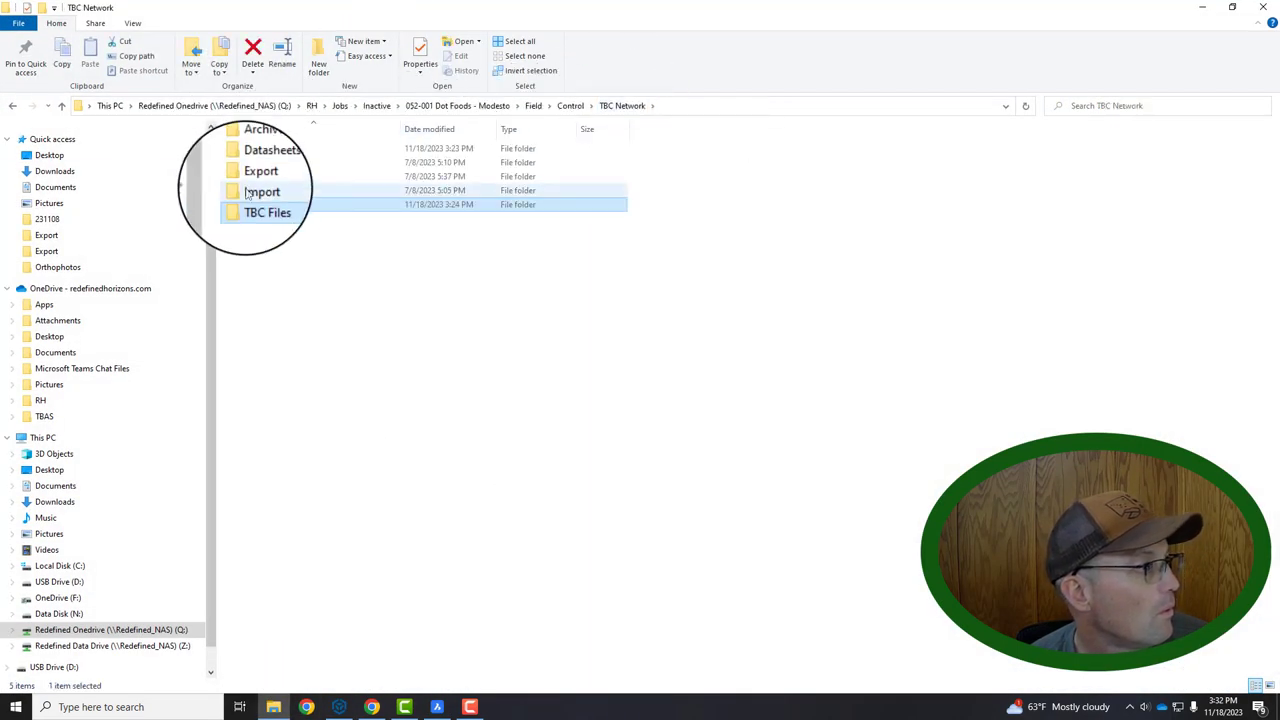
double_click(262, 176)
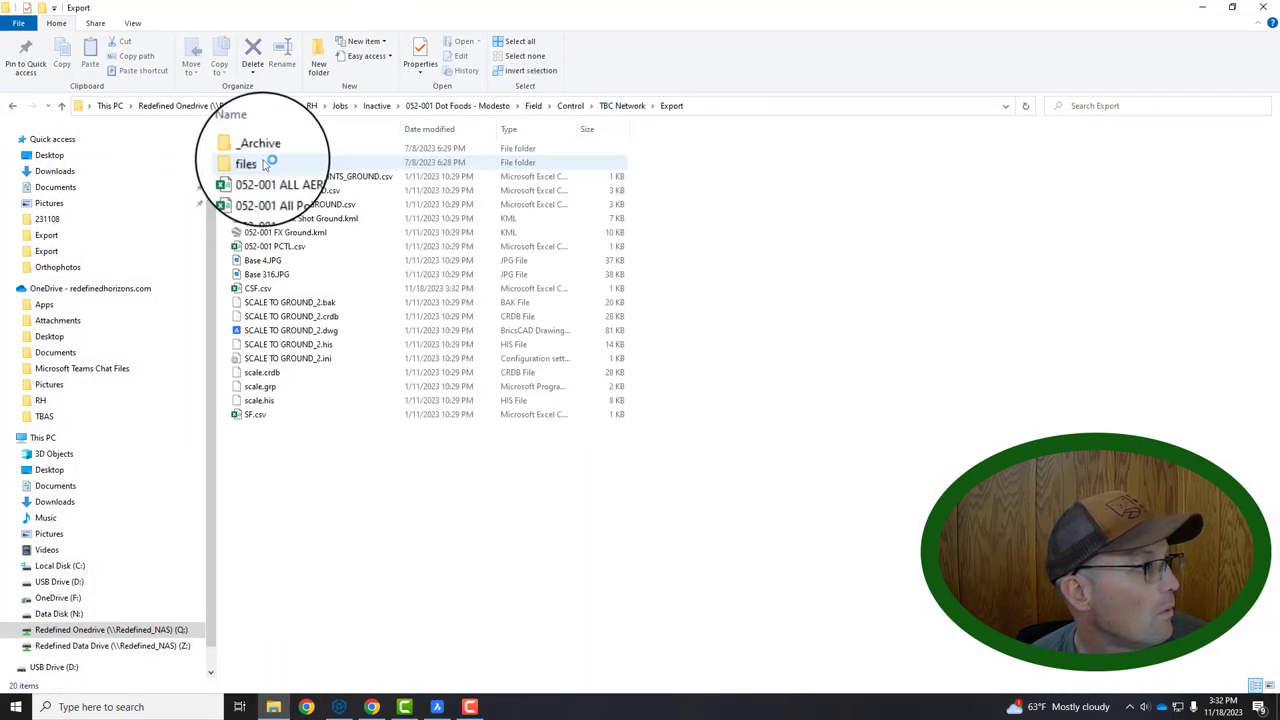
click(268, 292)
double_click(268, 292)
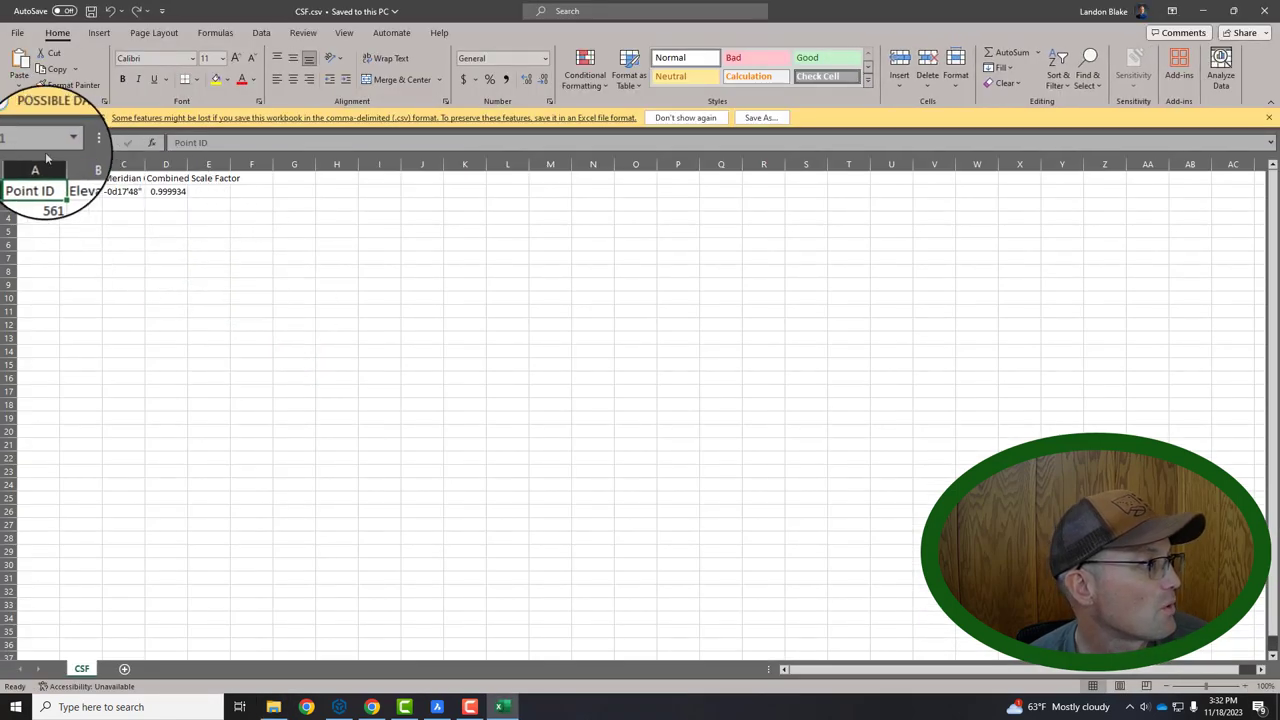
Widen columns C and D to show the combined scale factor, check elevation in B2, then return to BricsCAD.
drag(145, 165, 330, 165)
click(140, 191)
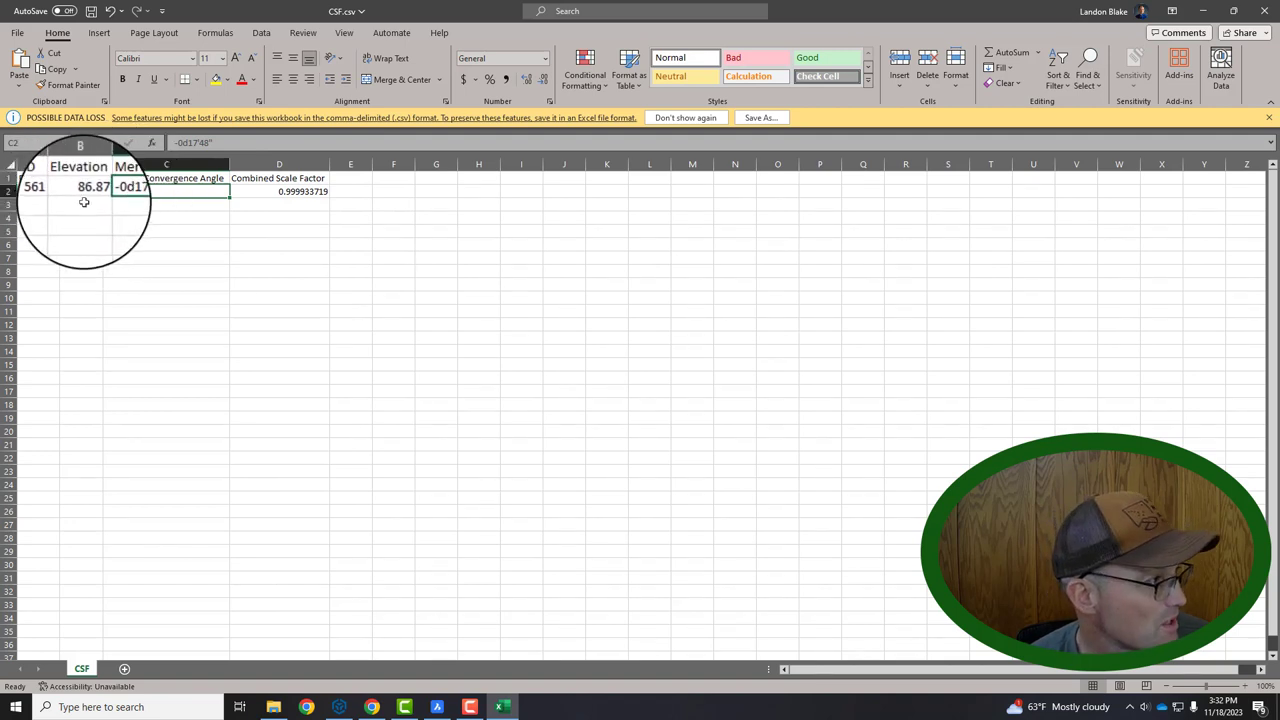
click(82, 191)
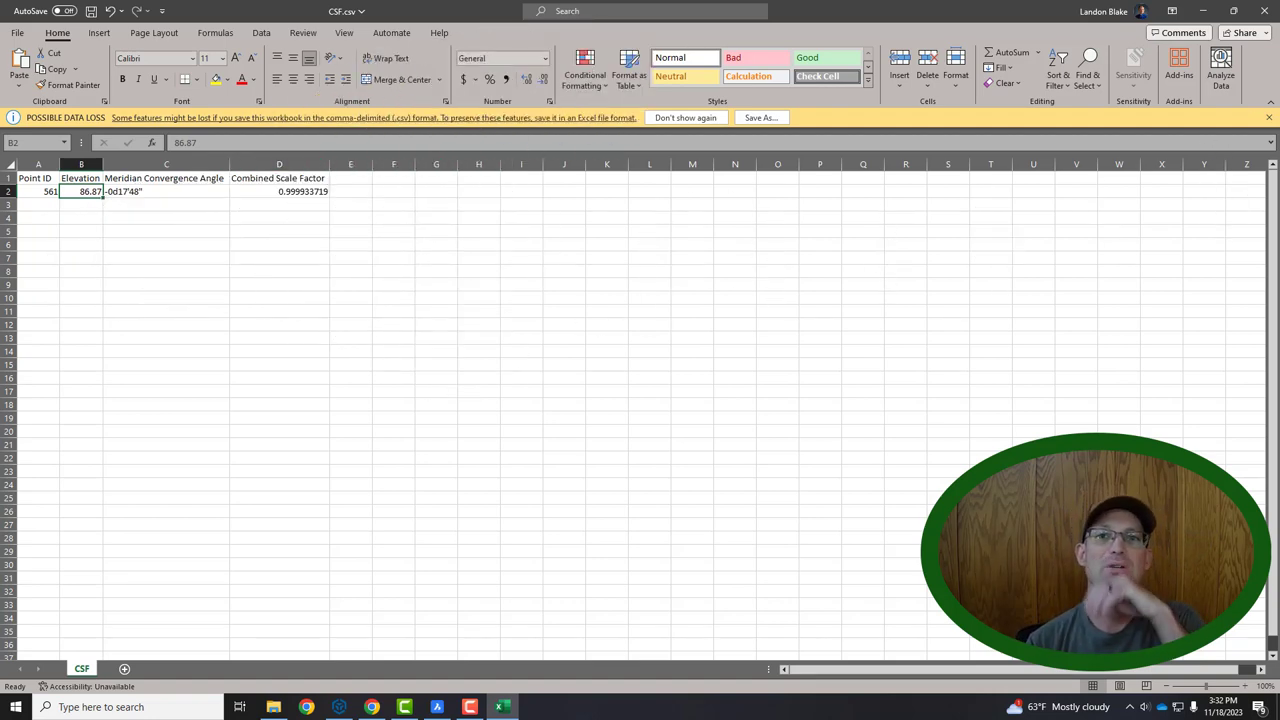
key(alt+Tab)
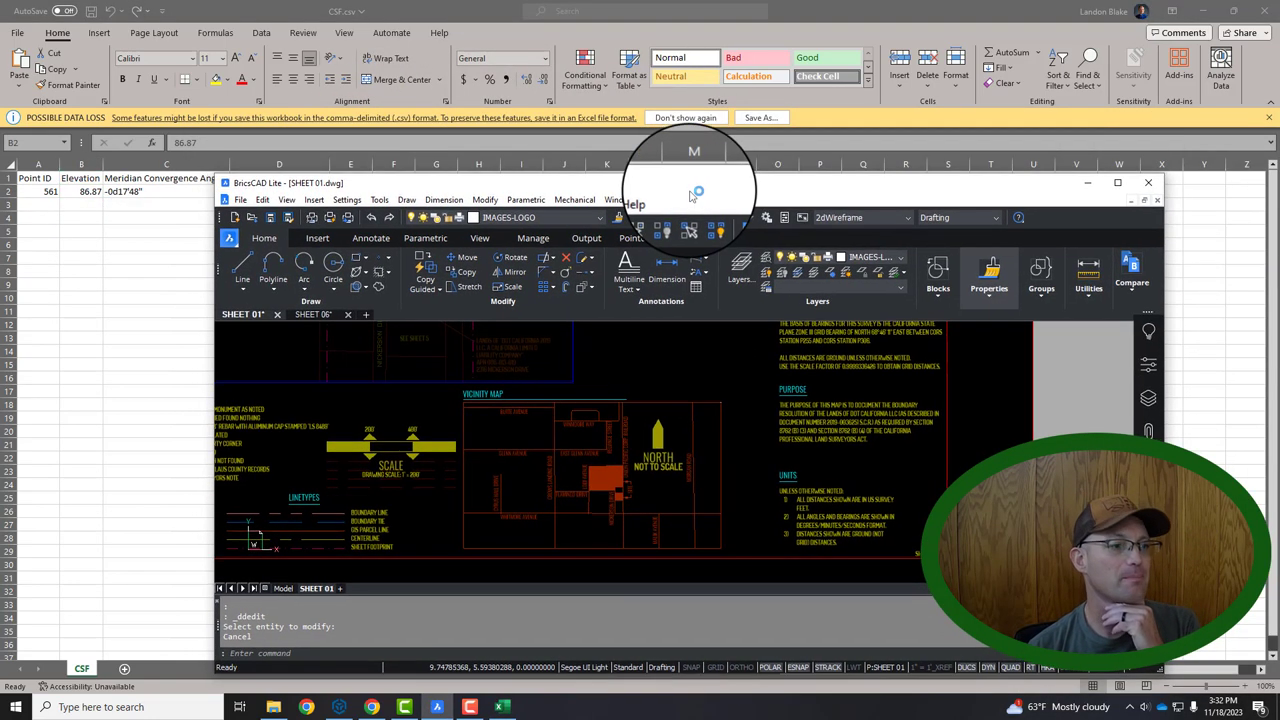
Maximize BricsCAD, glance back at the spreadsheet, then return to the drawing.
drag(695, 193, 600, 8)
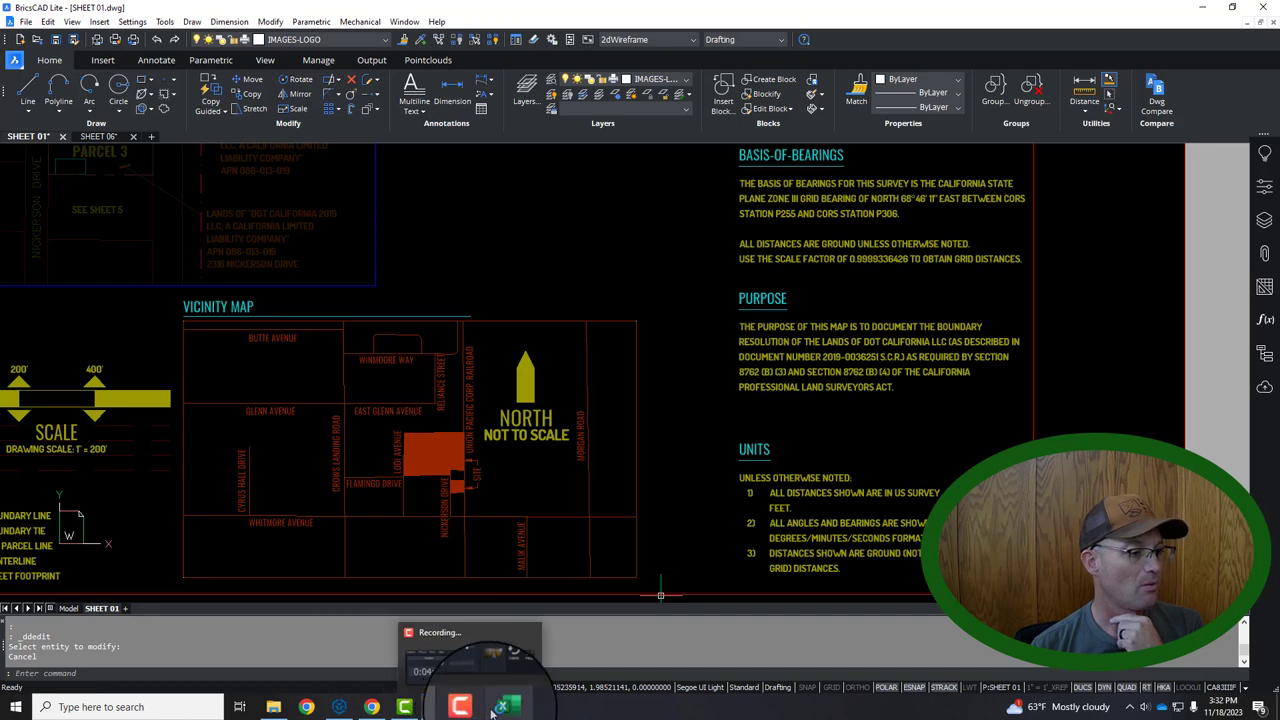
click(505, 708)
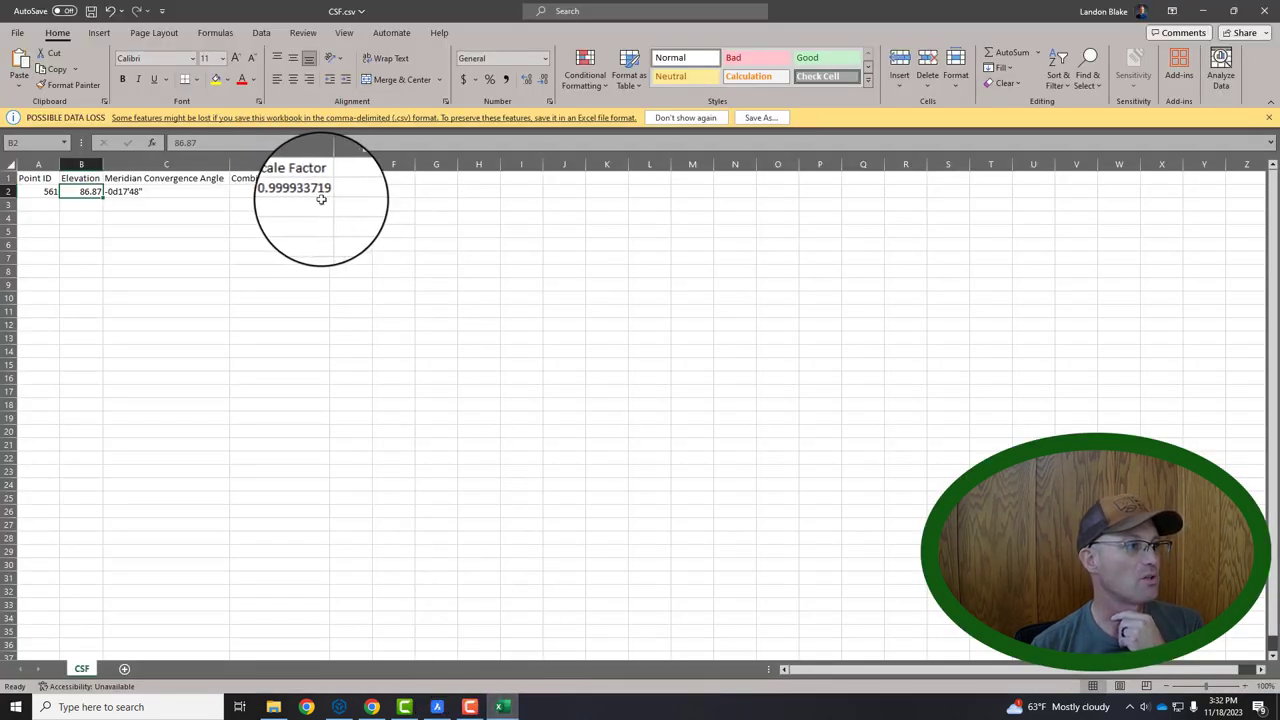
click(1205, 12)
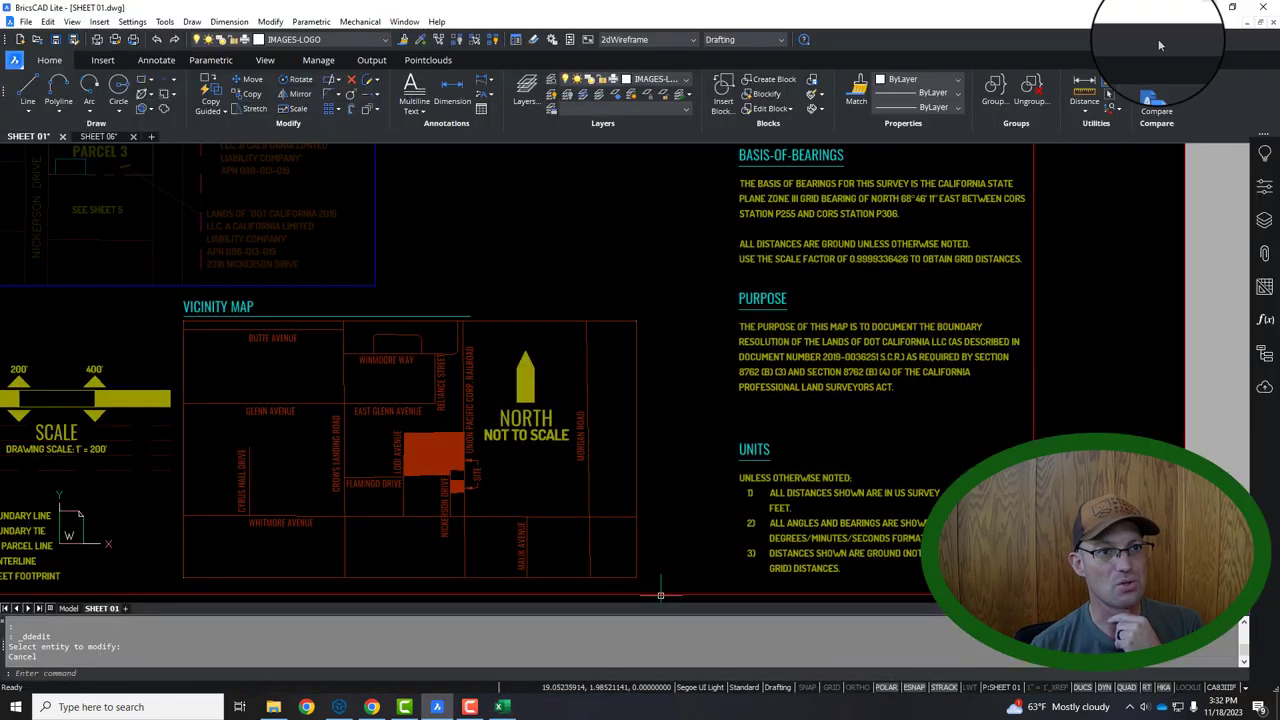
scroll(864, 297, up, 4)
Edit the Basis-of-Bearings note so its scale factor reads 0.99993371.
double_click(864, 297)
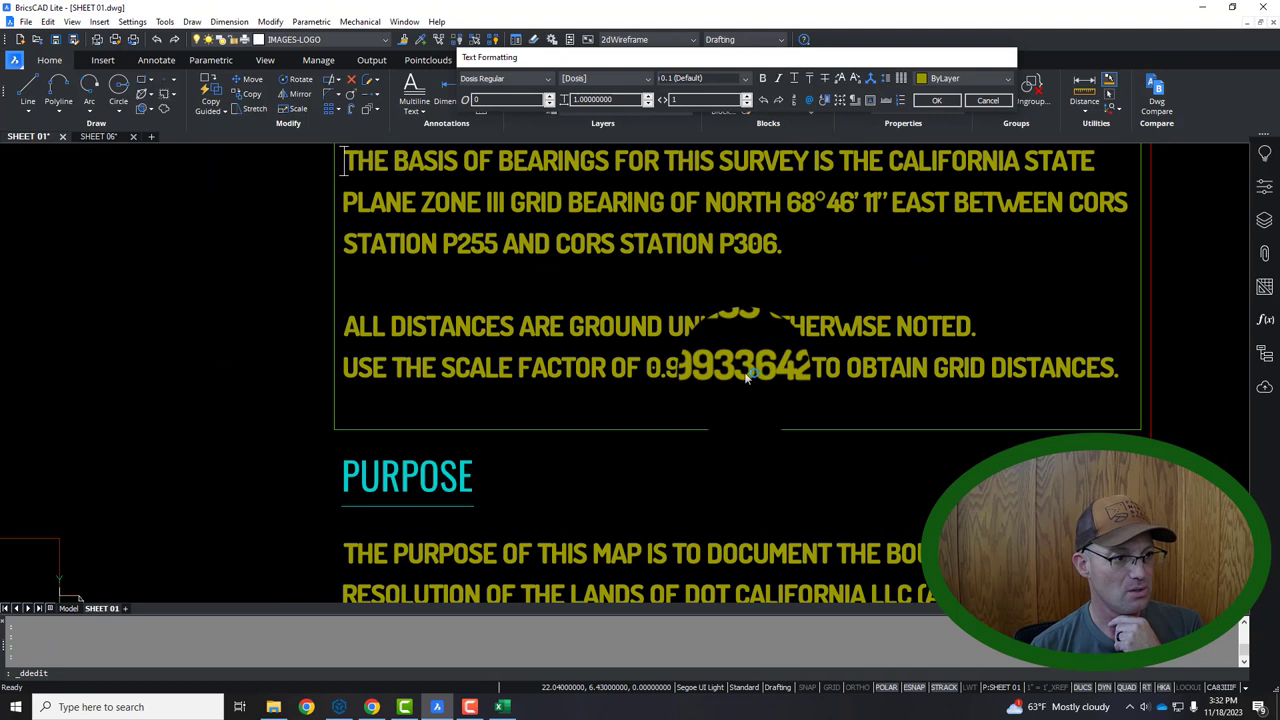
drag(733, 368, 790, 370)
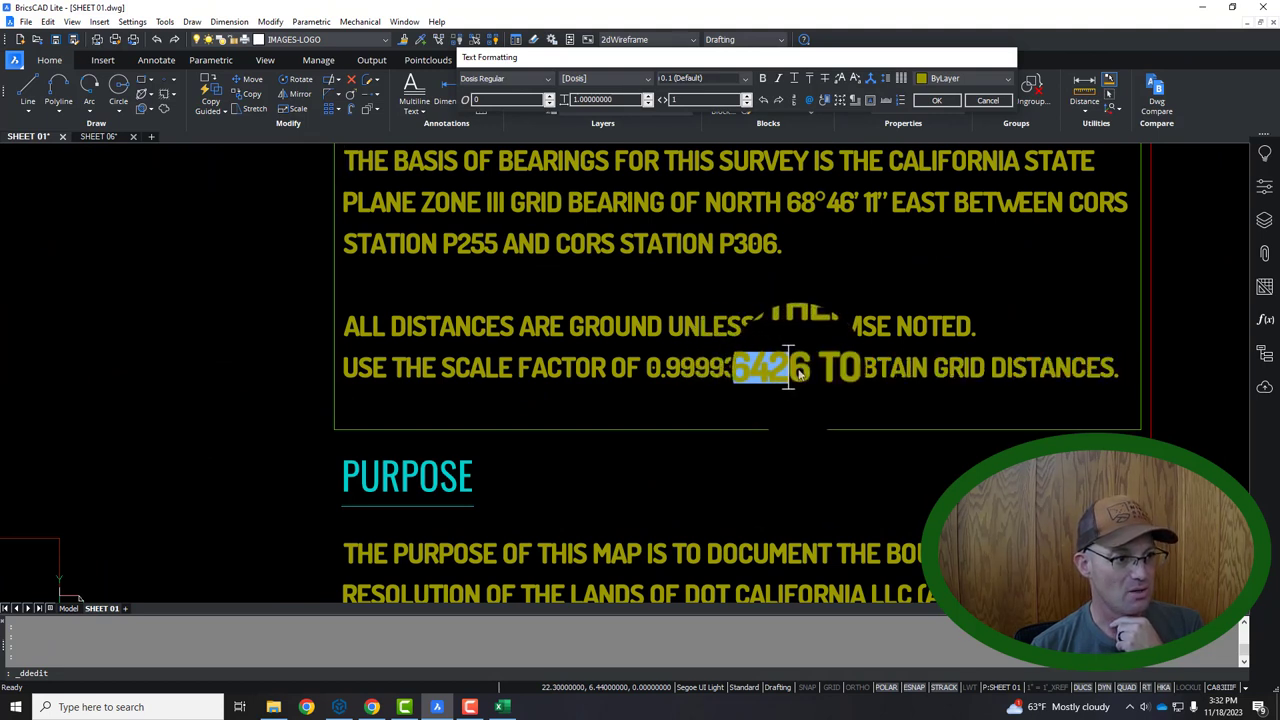
text(371)
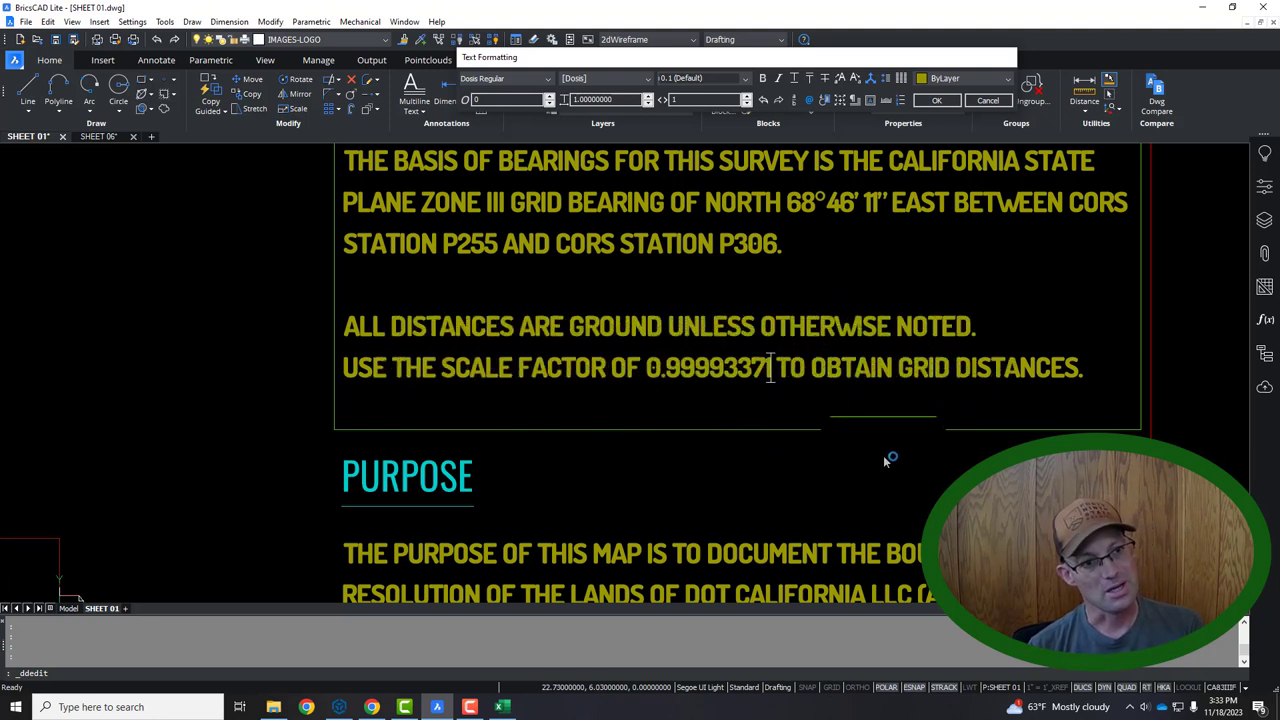
click(647, 490)
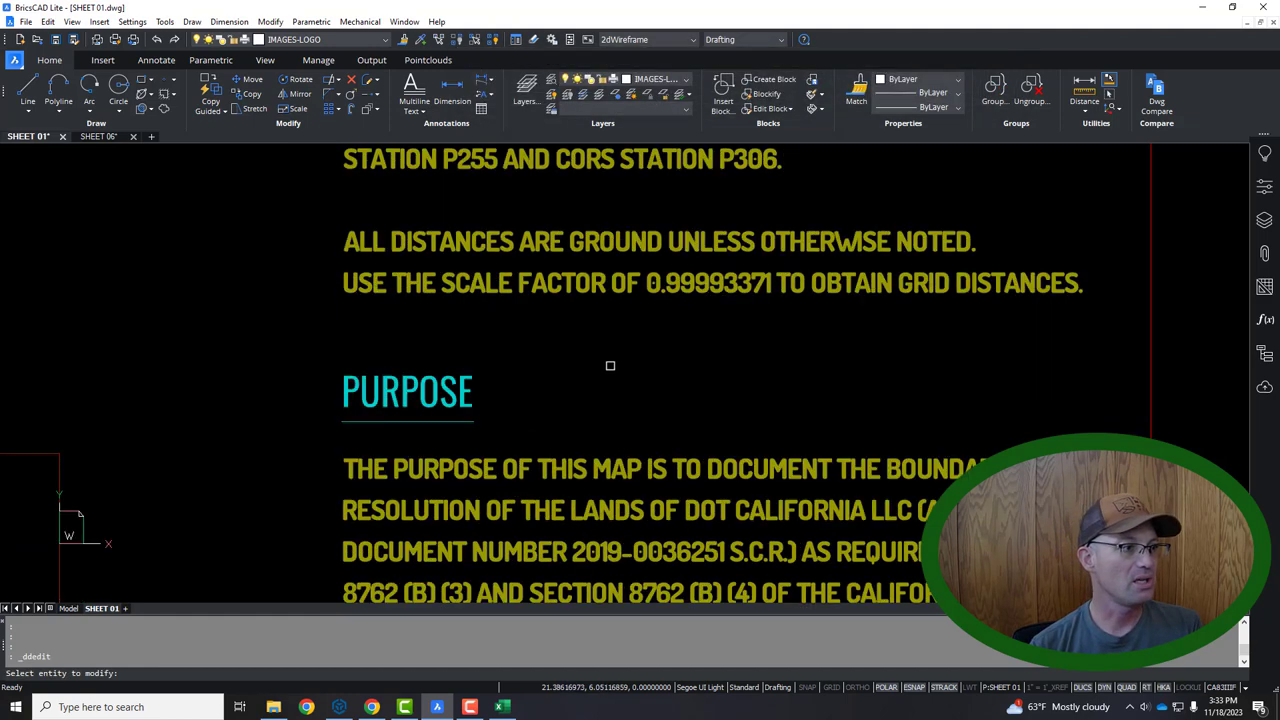
scroll(580, 471, up, 2)
scroll(673, 445, down, 3)
scroll(680, 465, up, 2)
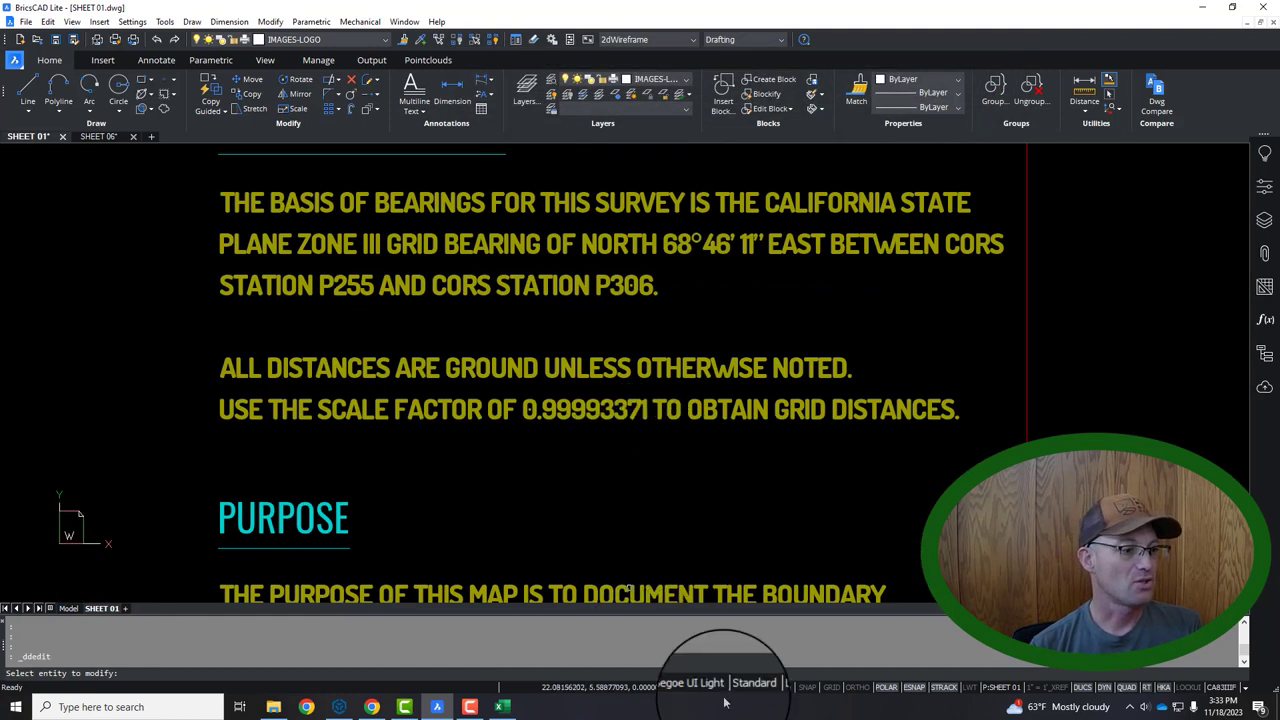
Compute the inverse scale factor =1/D2 in F2, giving 1.000066285, and autofit column F.
click(500, 707)
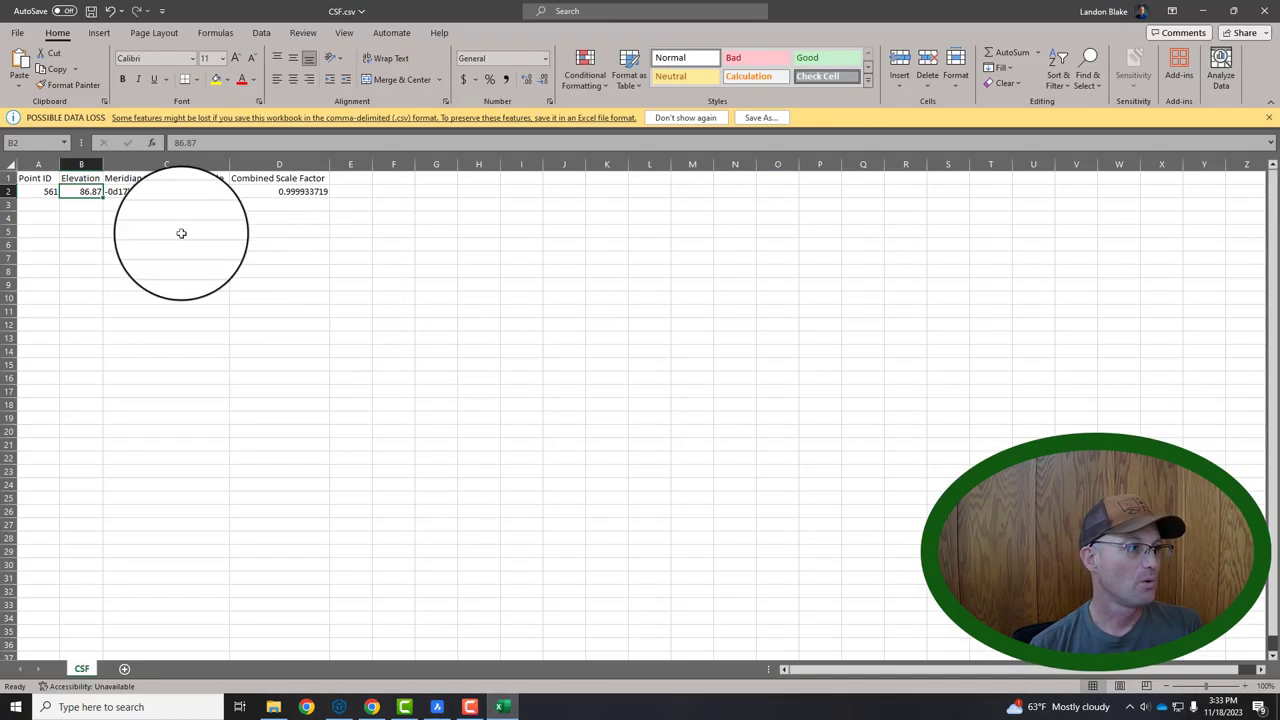
click(283, 191)
click(396, 191)
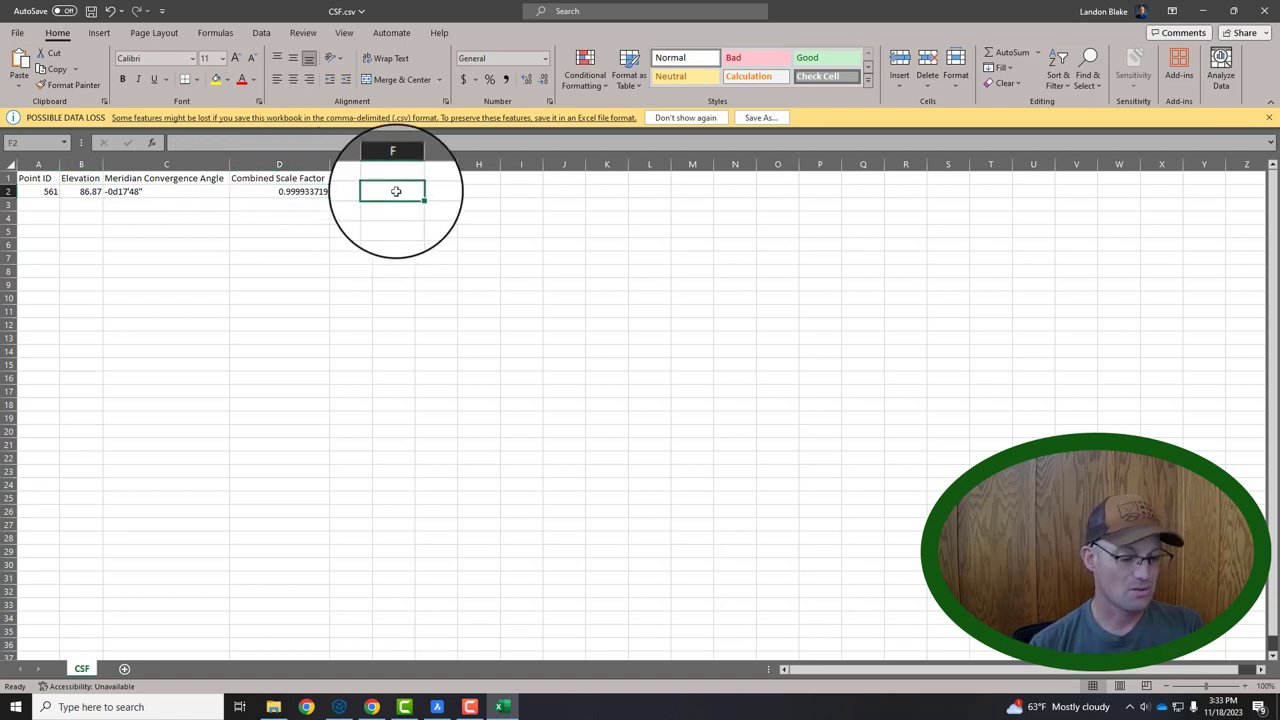
text(=1/D2)
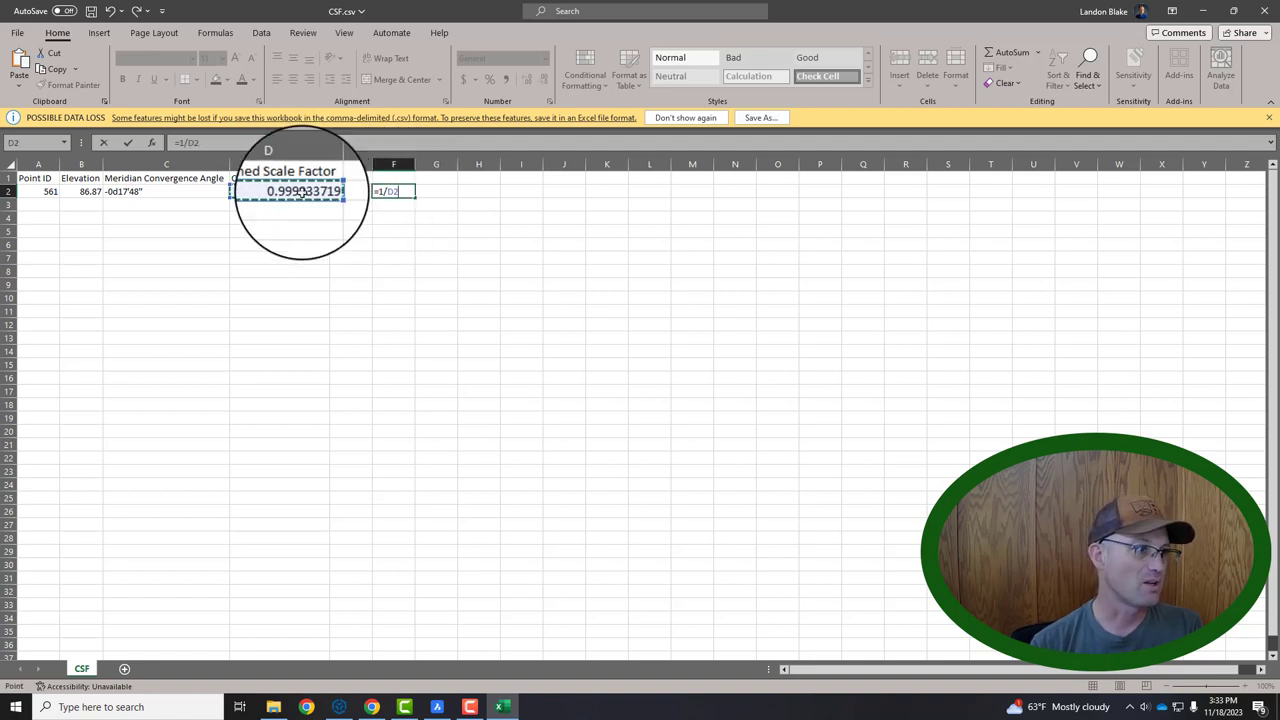
key(Return)
double_click(414, 164)
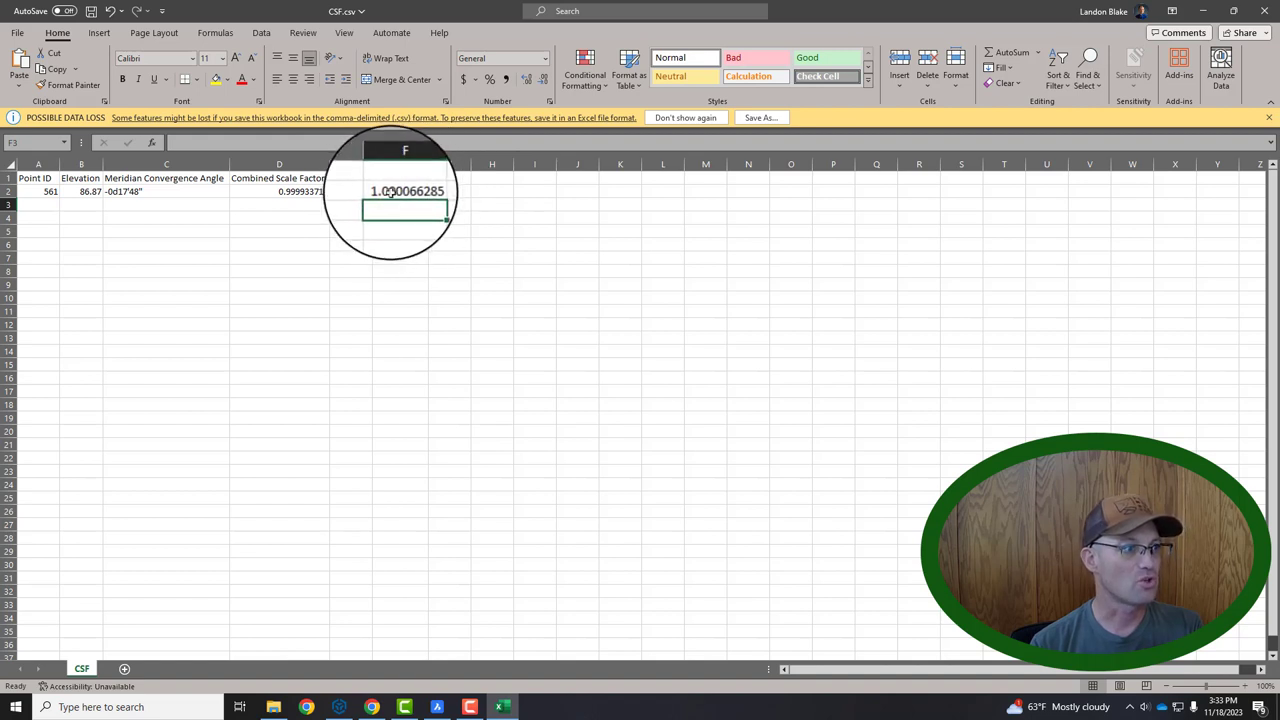
Clear cell F2 and minimize Excel to return to BricsCAD.
click(400, 191)
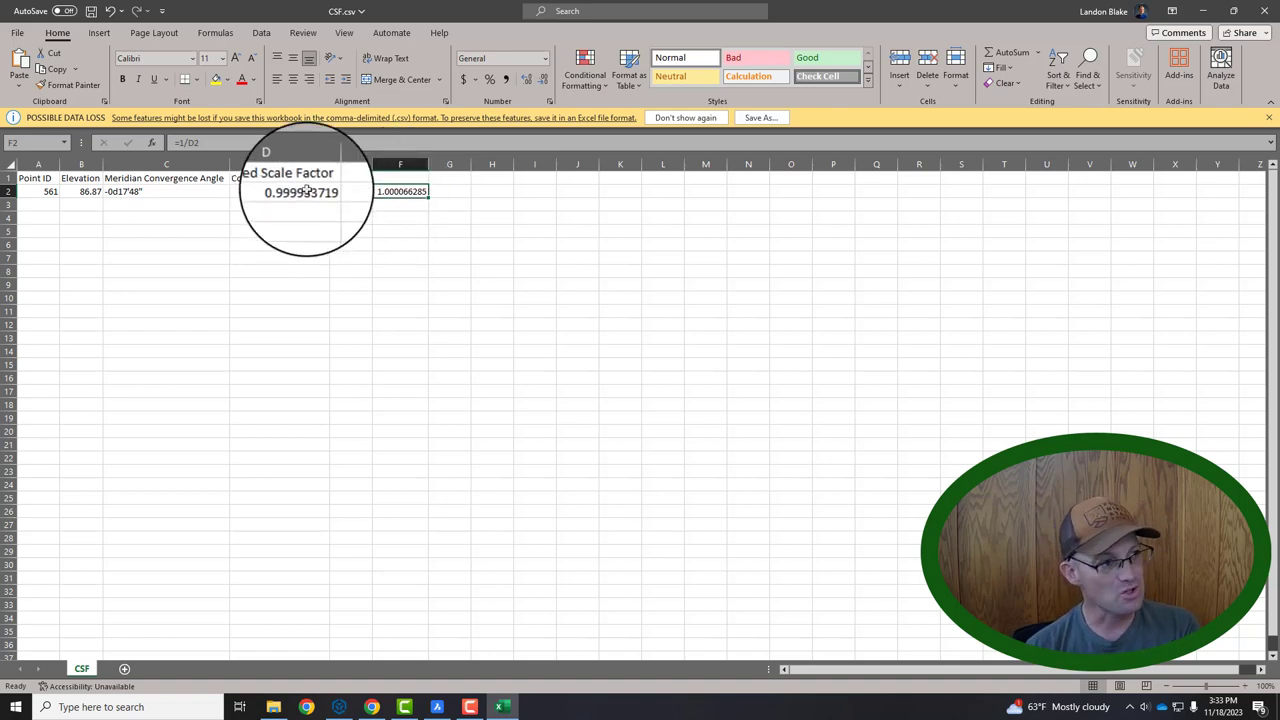
key(Delete)
click(1203, 11)
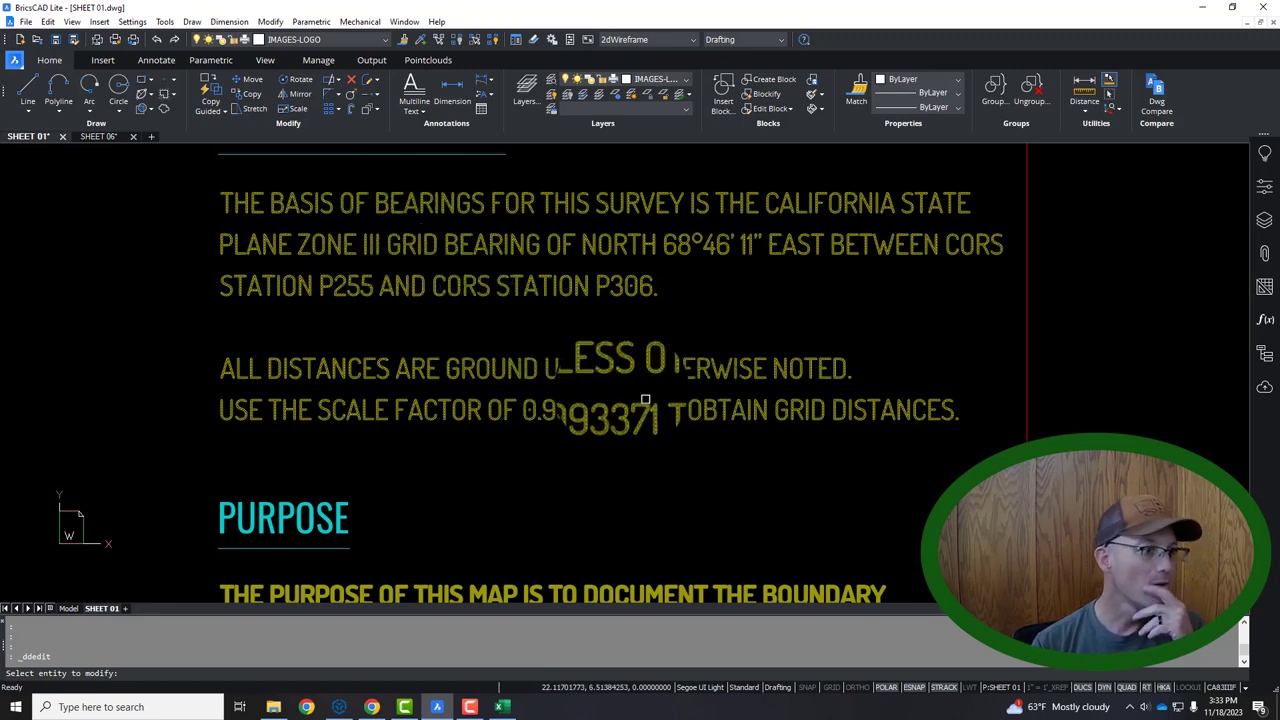
Move the BricsCAD window aside and return to Trimble Business Center showing point 561.
middle_drag(664, 342, 651, 391)
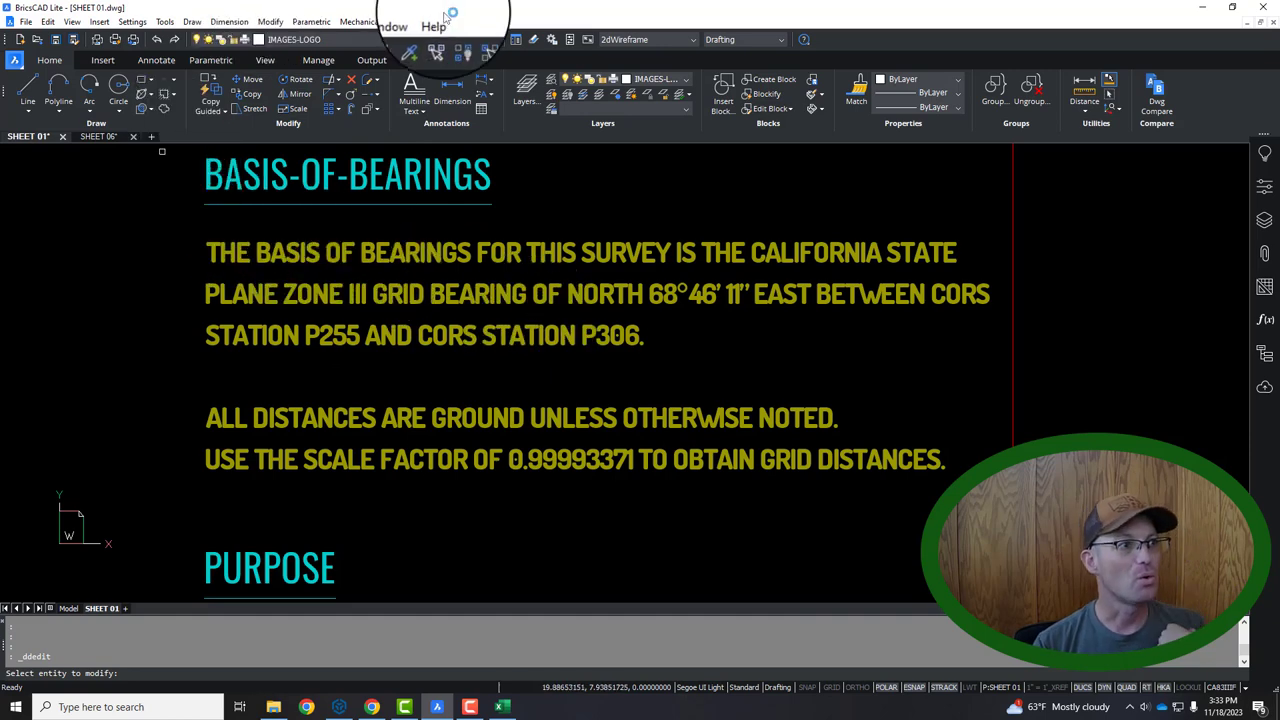
drag(450, 8, 1279, 300)
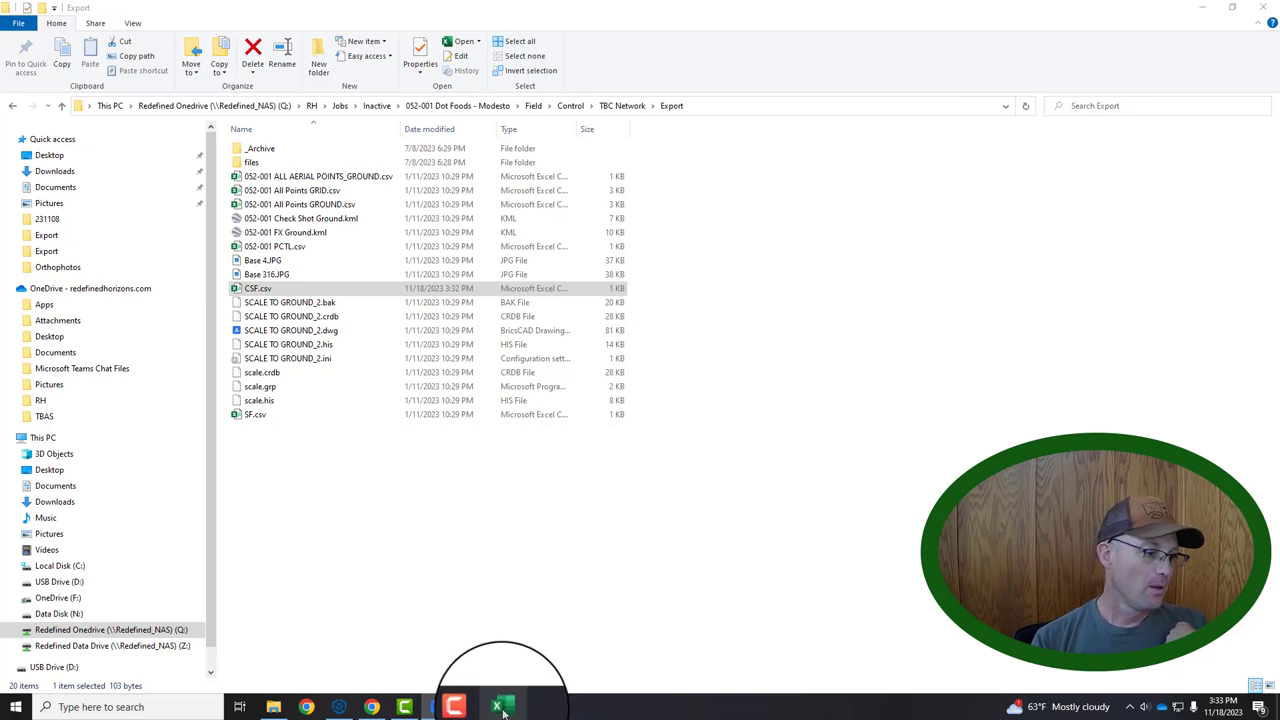
click(341, 705)
Select points 2 through 6 in the Project Explorer tree.
scroll(583, 279, down, 10)
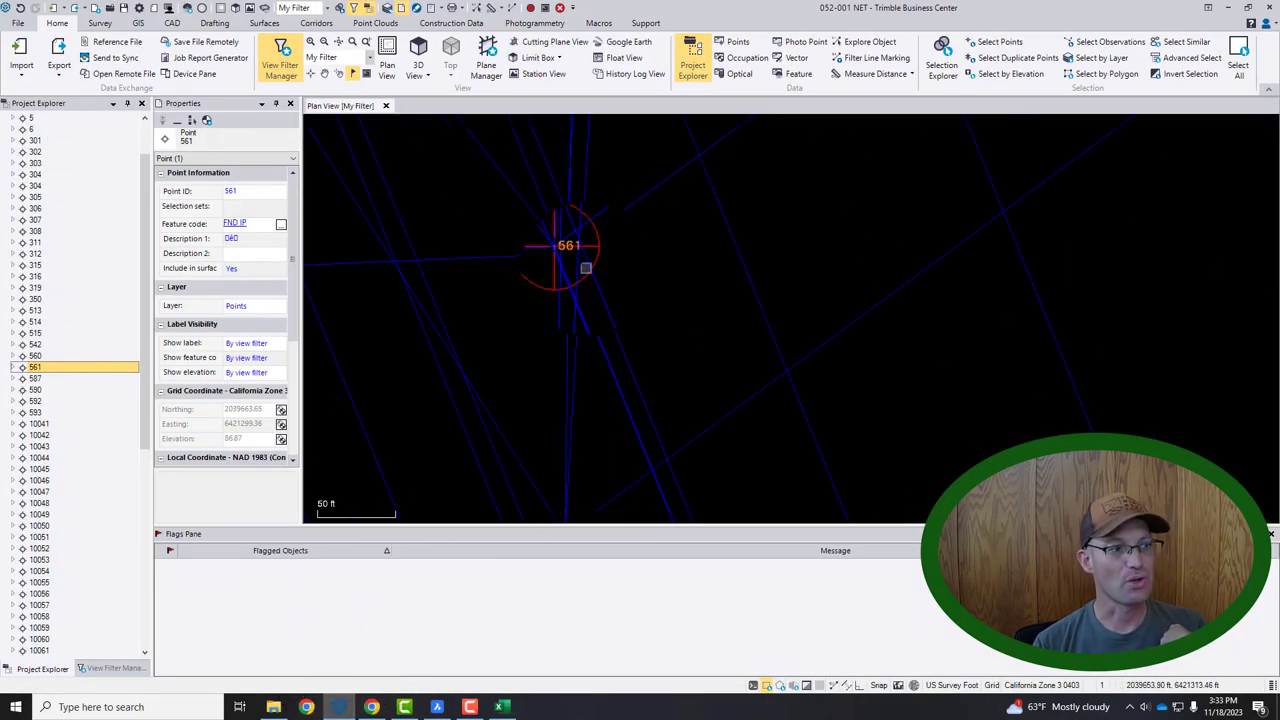
middle_drag(583, 279, 691, 352)
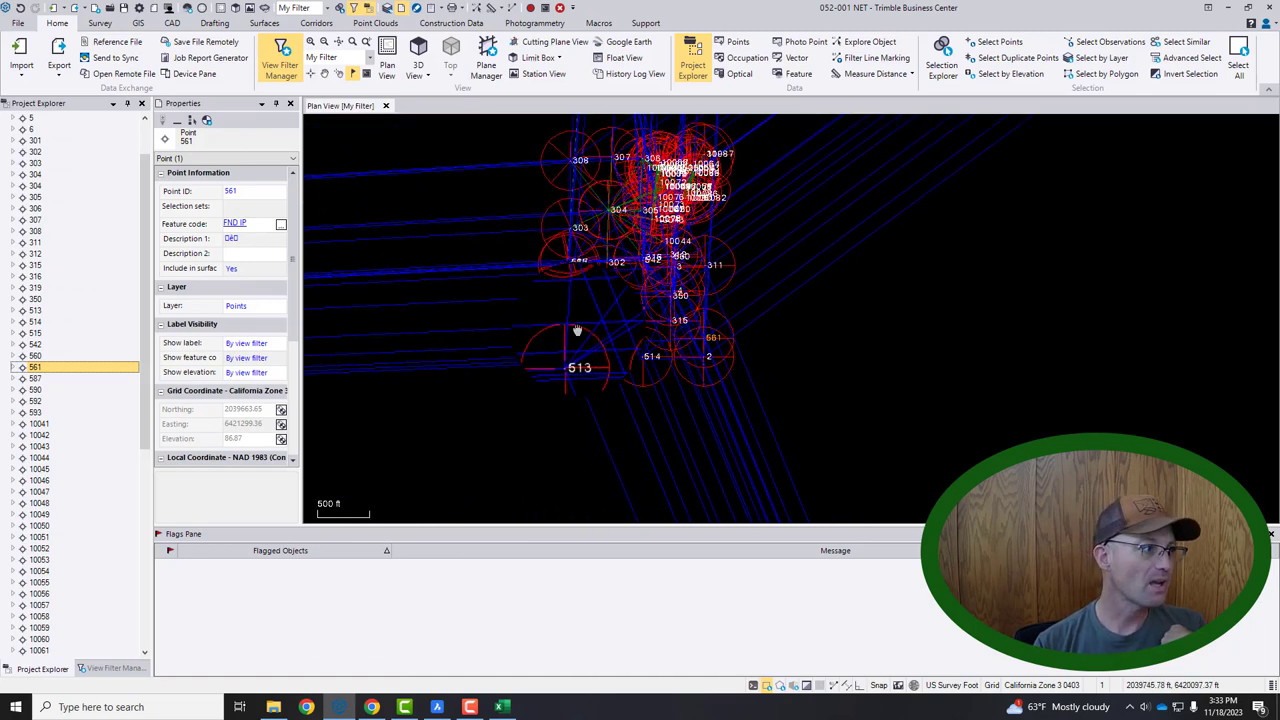
scroll(36, 146, up, 3)
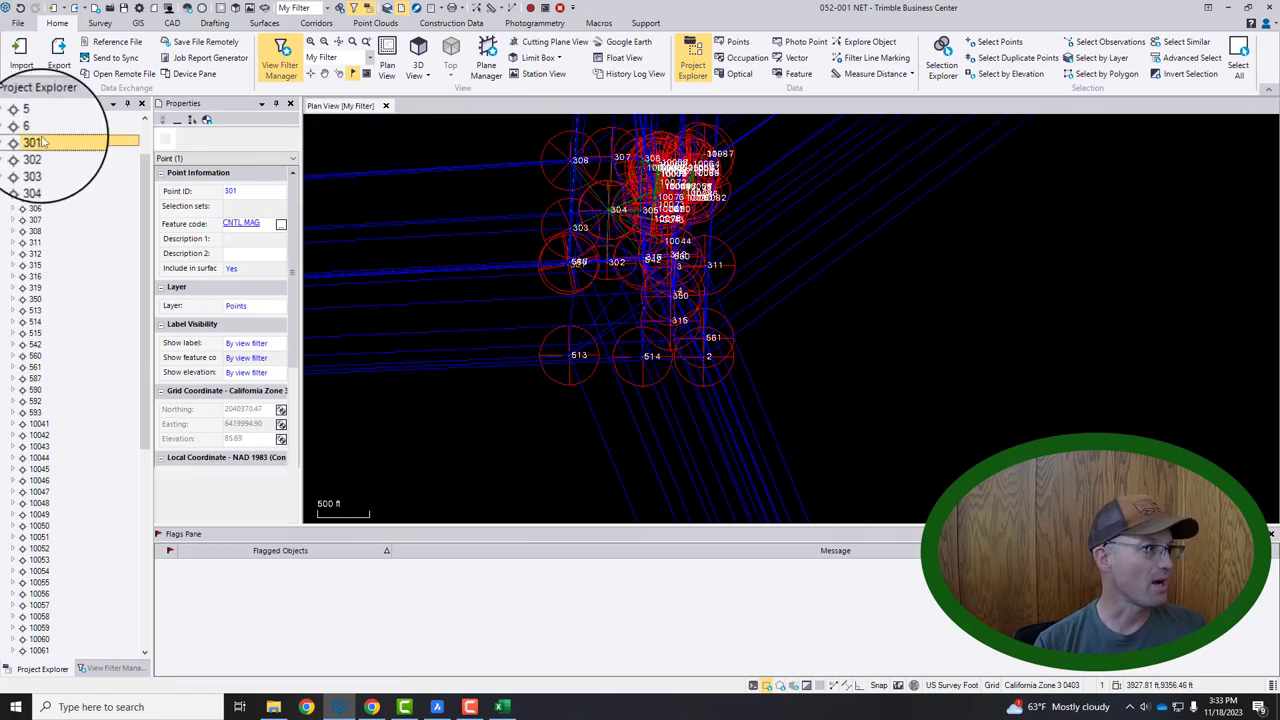
click(33, 140)
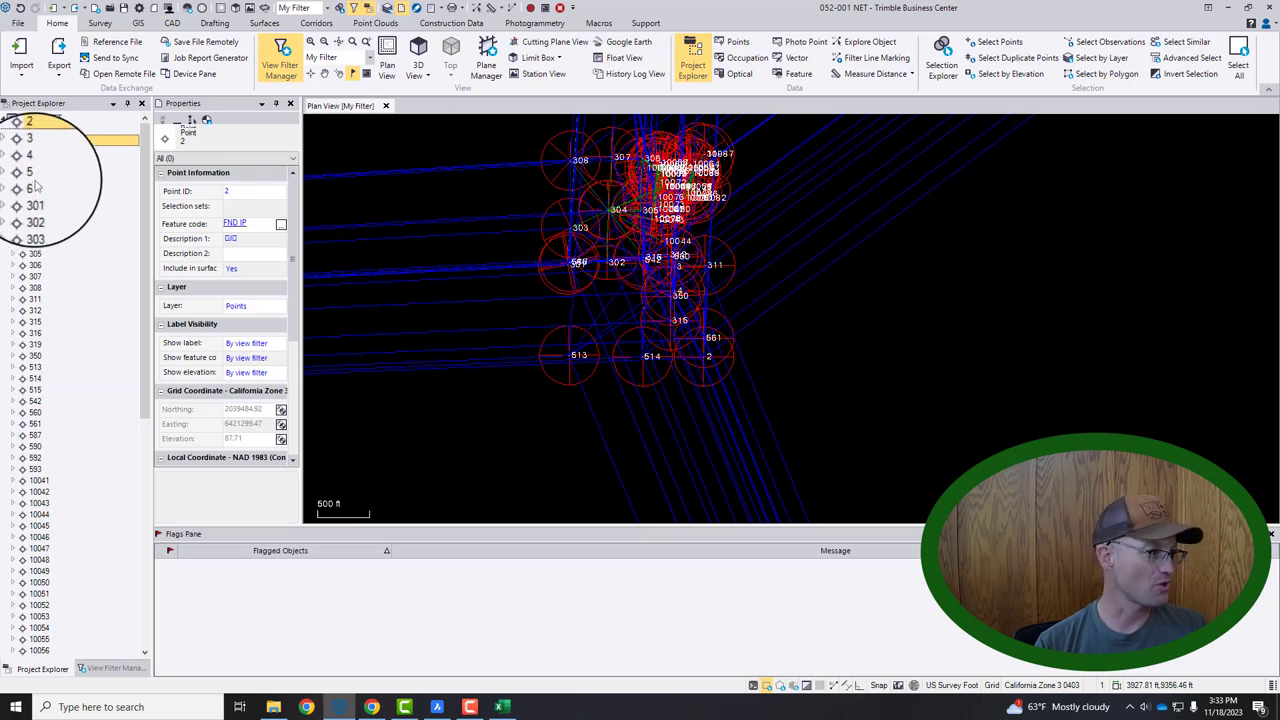
shift+click(35, 186)
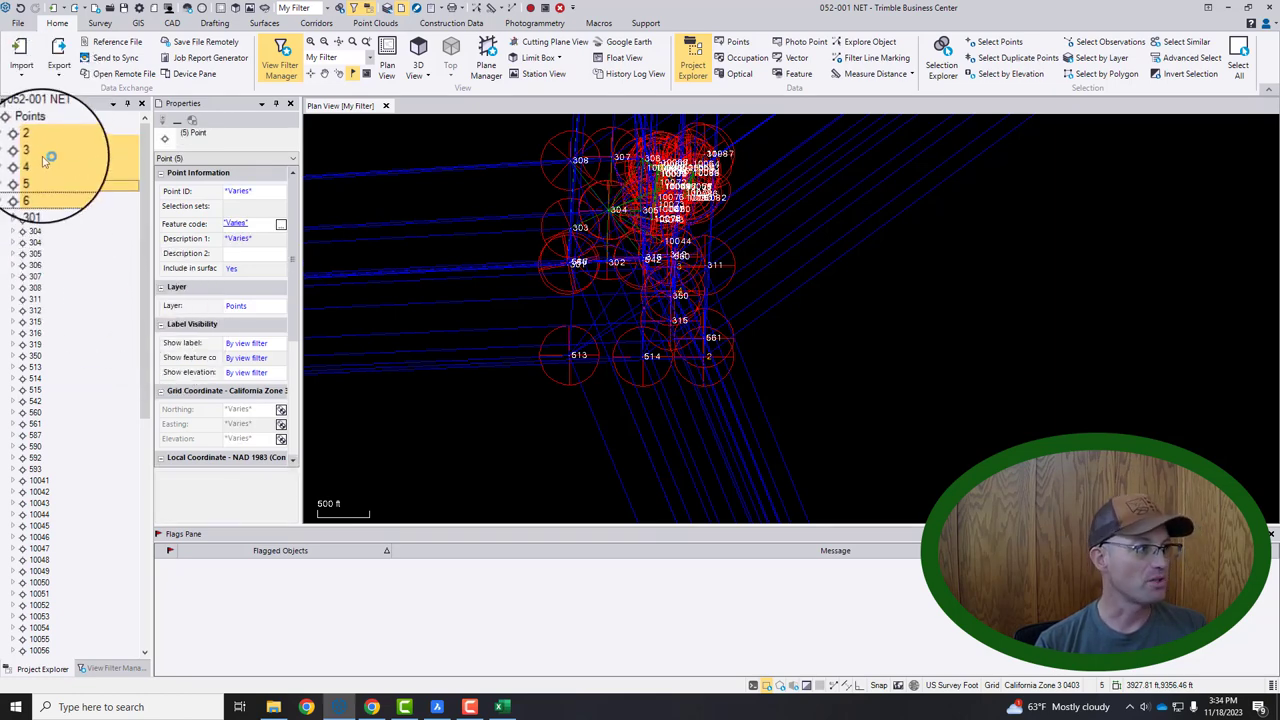
Scroll to the bottom of the point list and clear the point selection.
scroll(100, 632, down, 3)
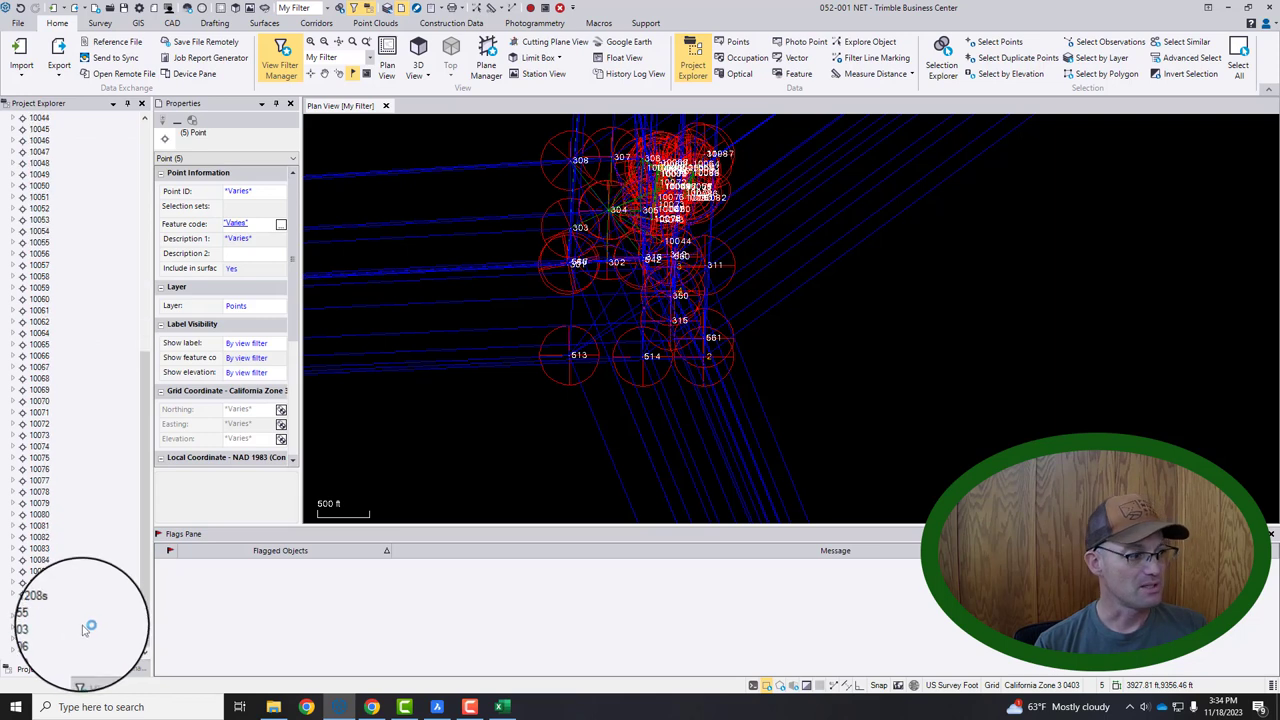
scroll(50, 628, down, 1)
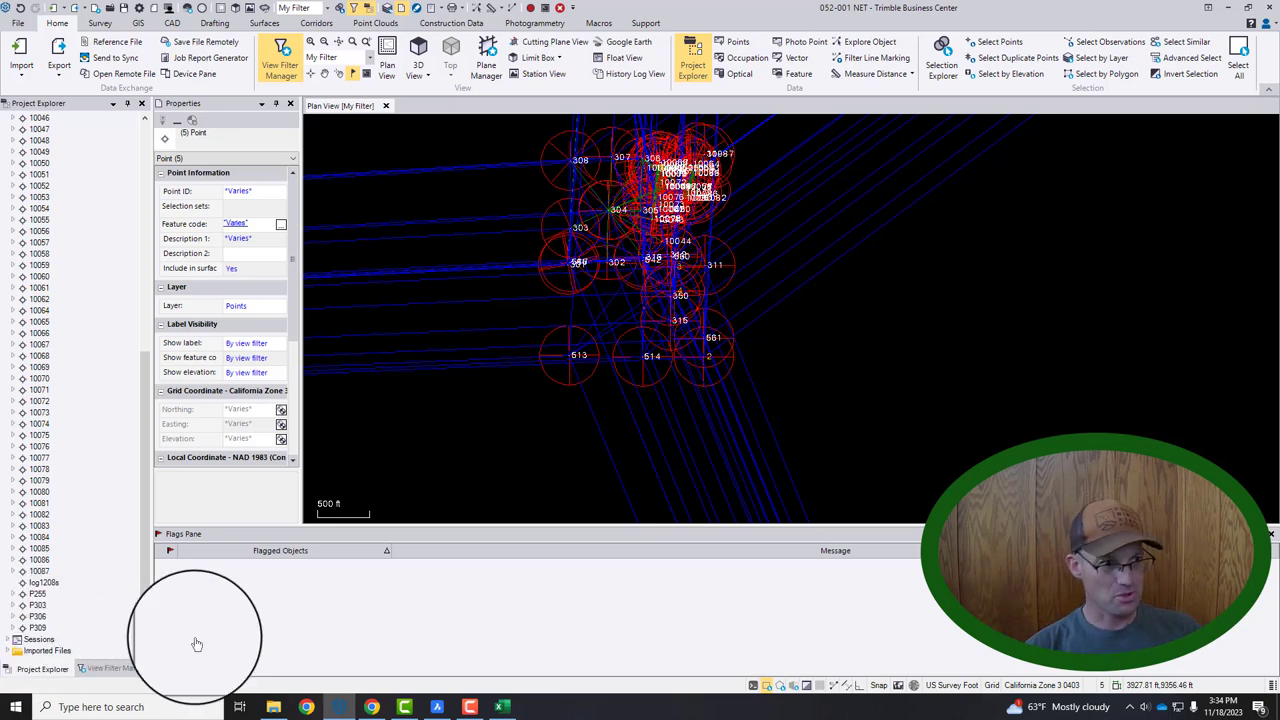
key(Escape)
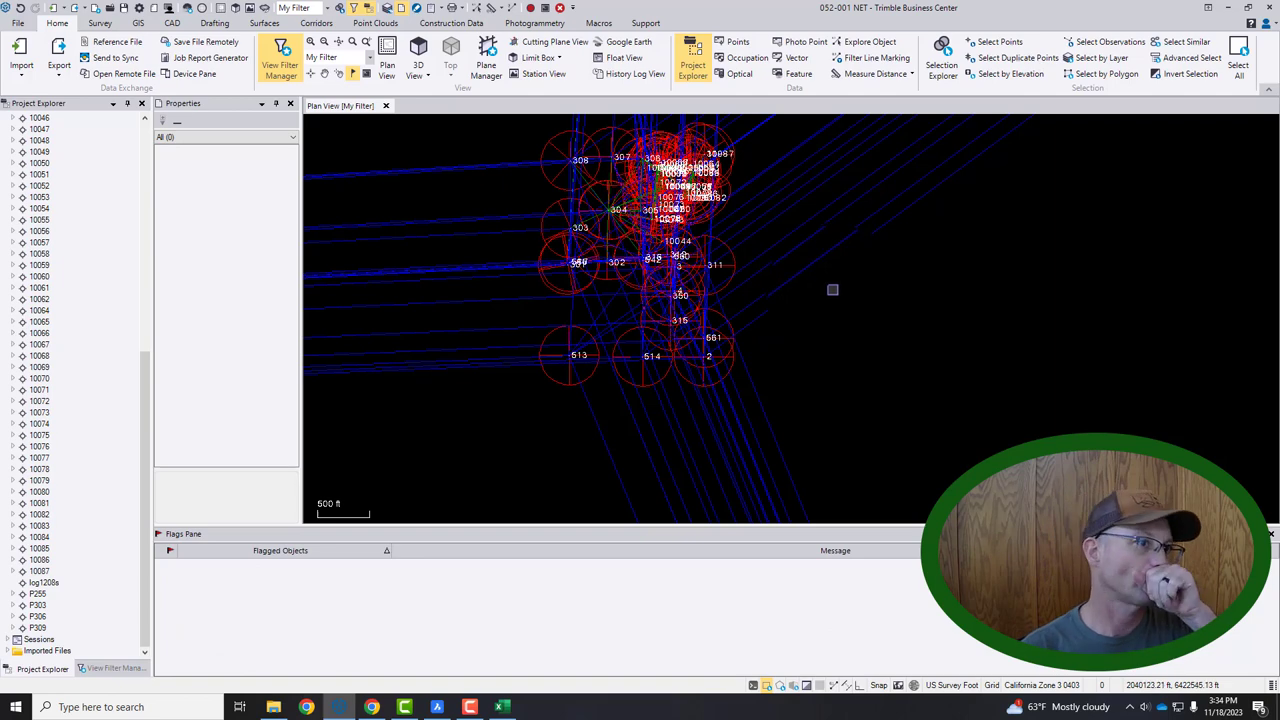
Measure the inverse from P306 to 561 and select the computed azimuth.
click(878, 80)
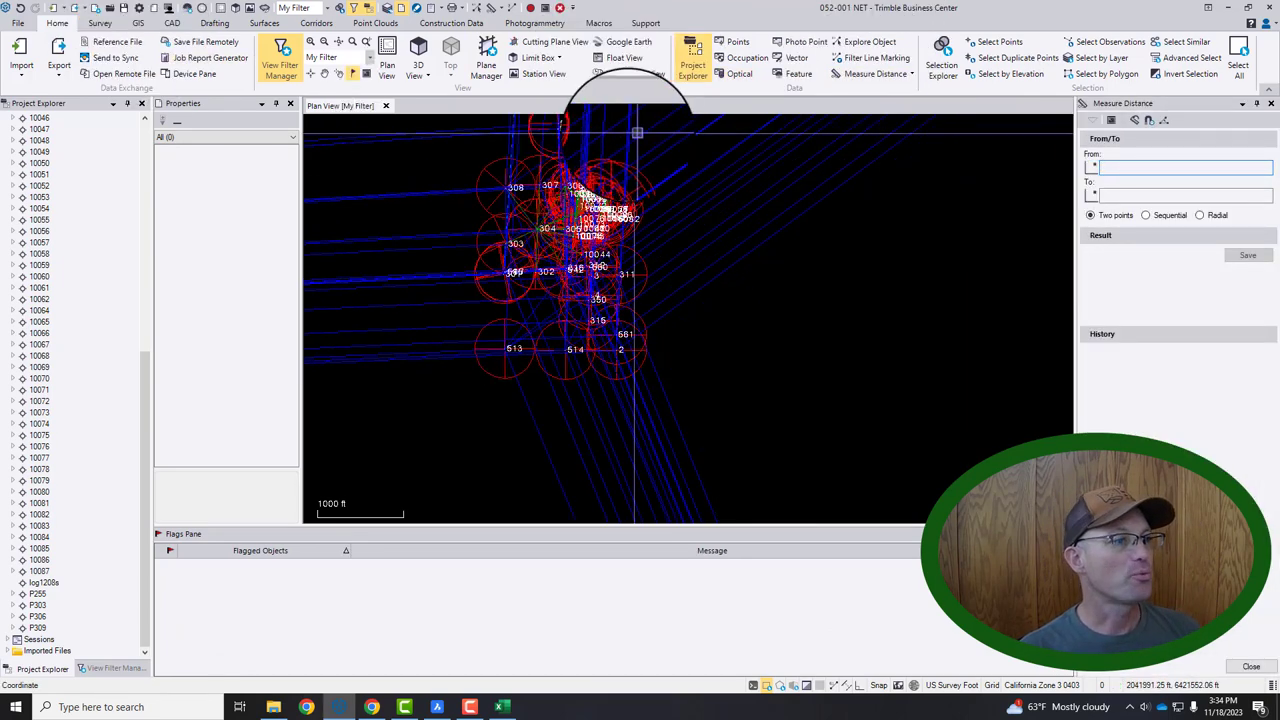
scroll(746, 220, down, 10)
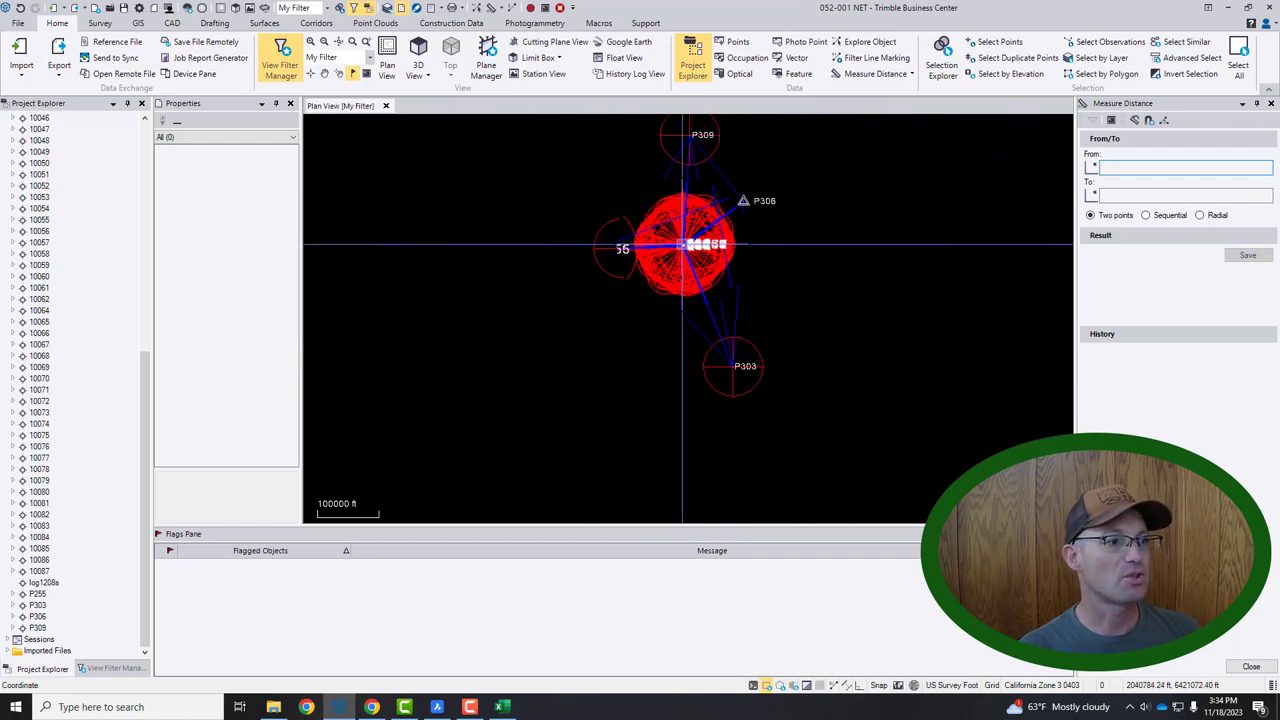
scroll(683, 245, up, 1)
middle_drag(750, 232, 697, 281)
scroll(575, 297, up, 2)
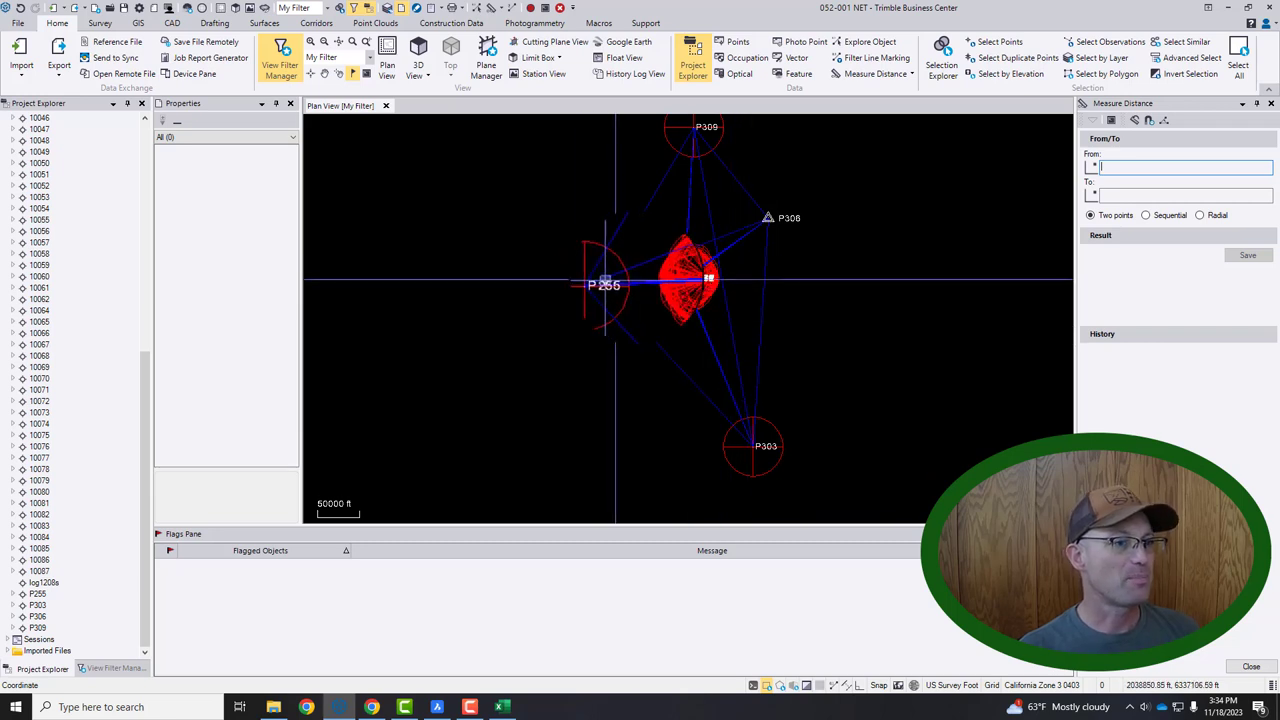
scroll(768, 217, up, 1)
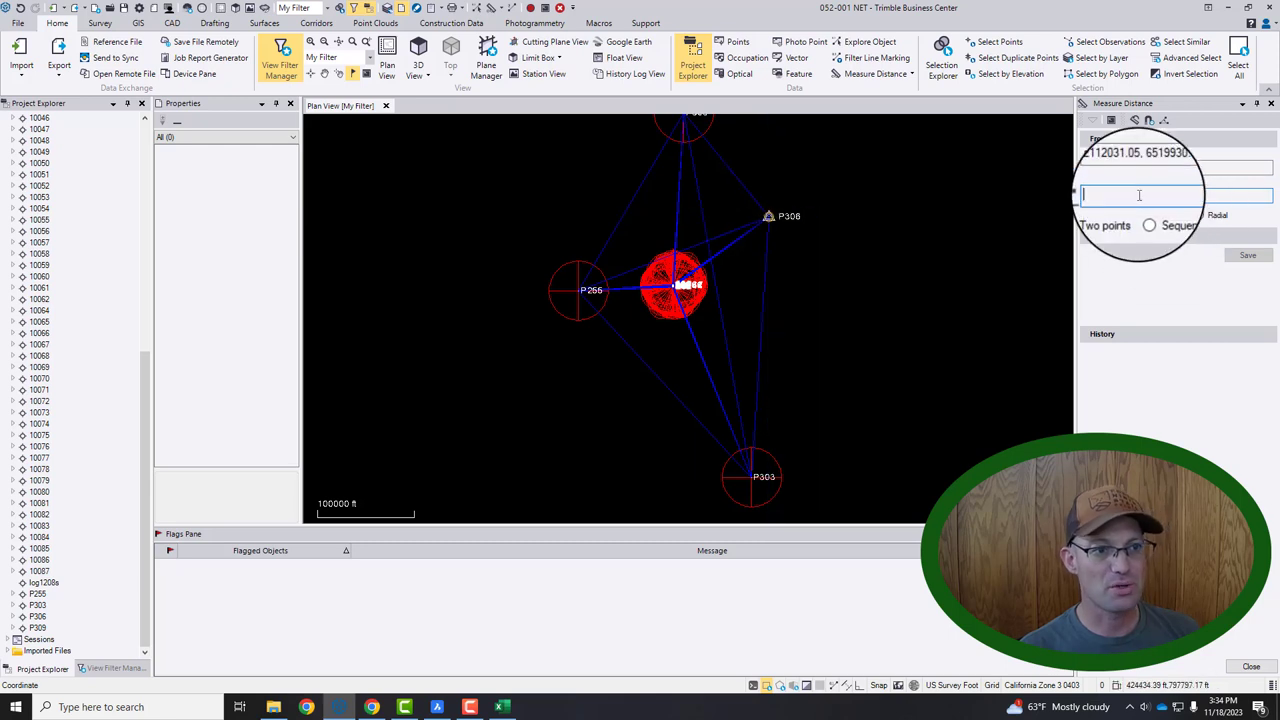
key(Return)
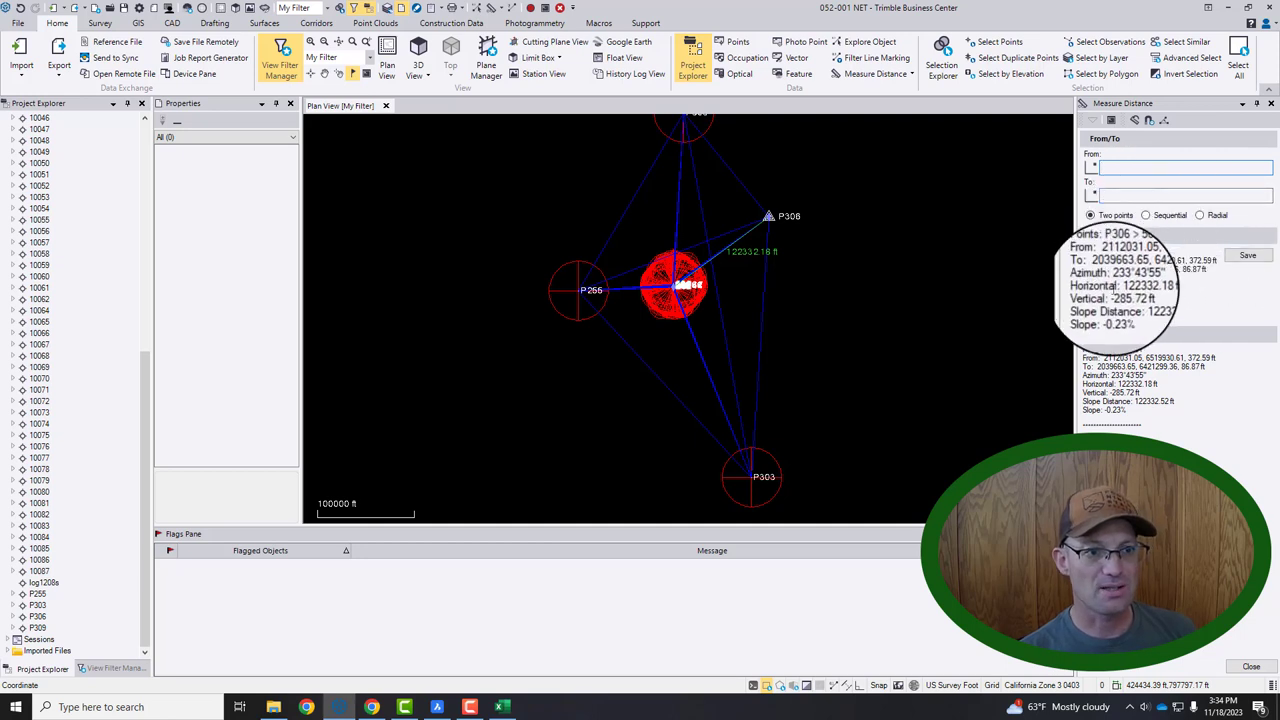
double_click(1140, 278)
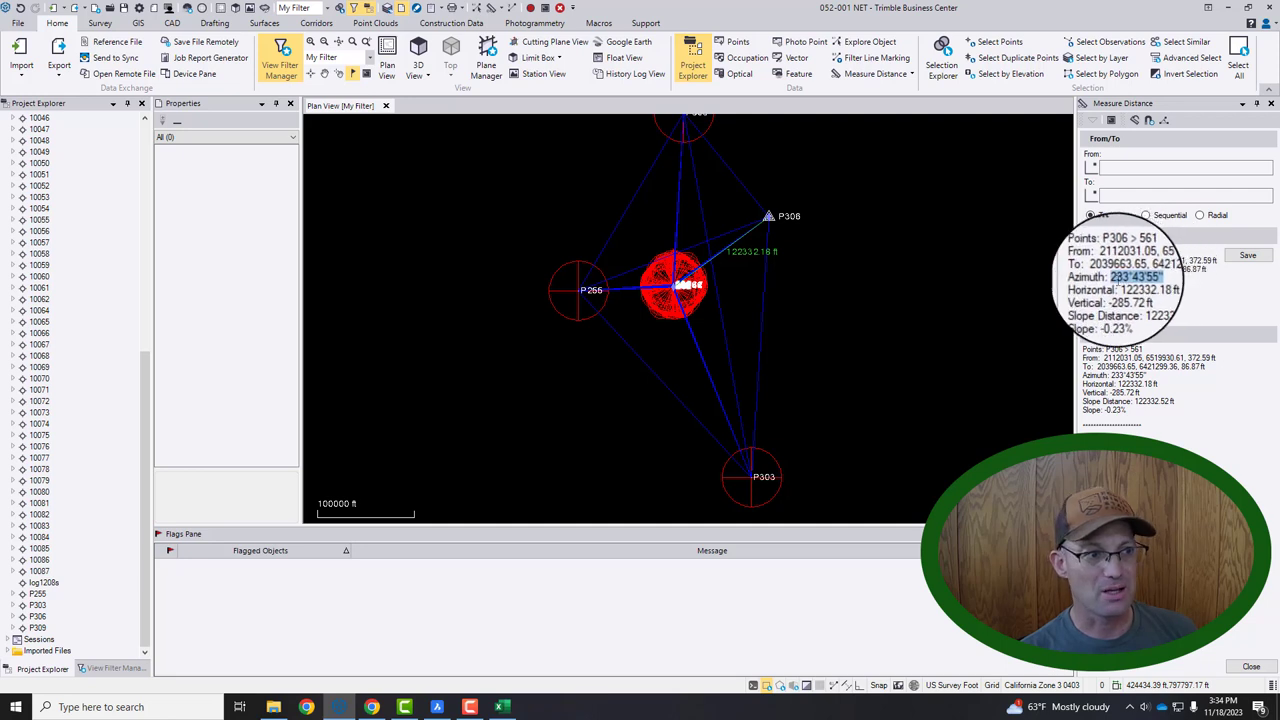
Inverse 561 to P306 (53°43'55", 122332.18 ft), then minimize Trimble Business Center.
click(1175, 168)
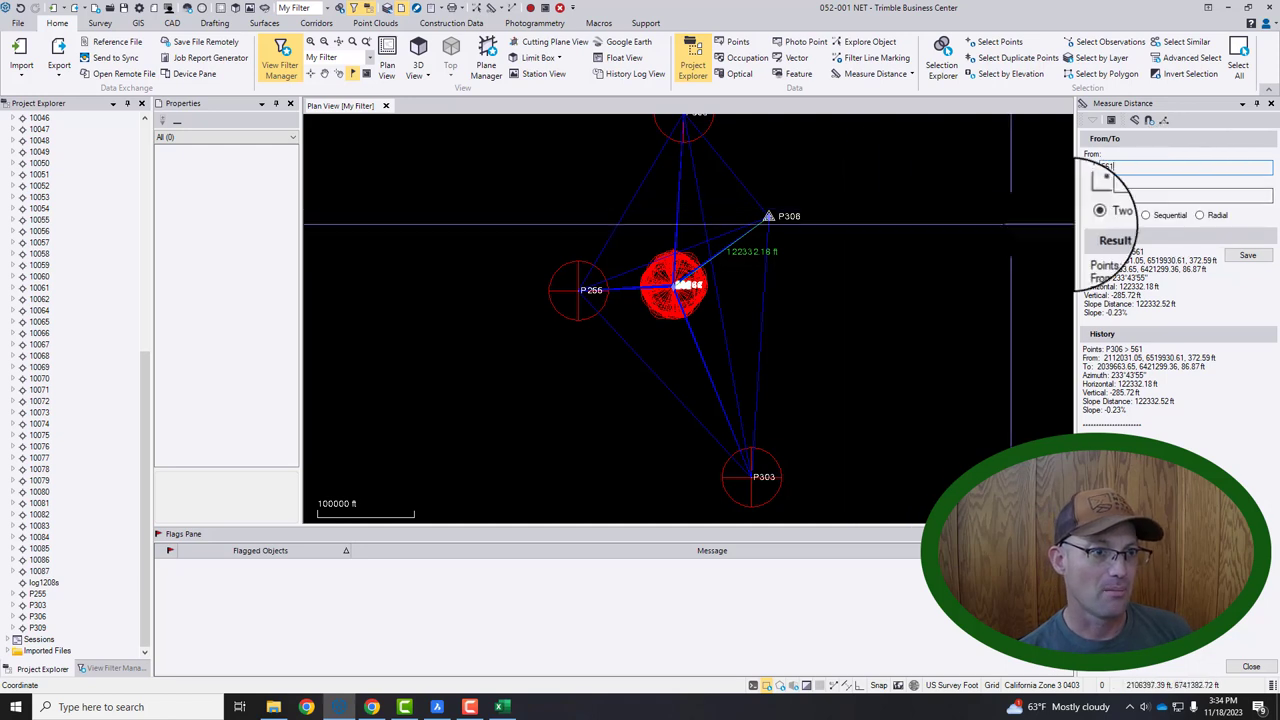
click(1119, 196)
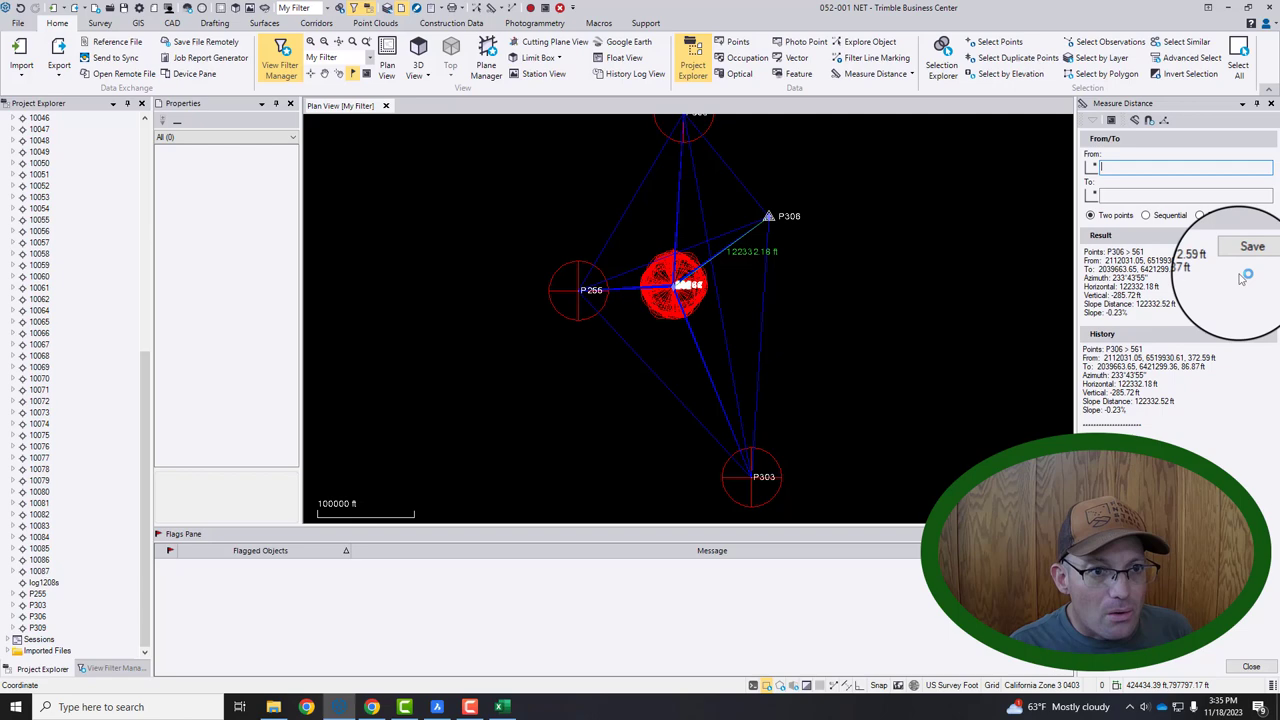
click(1250, 668)
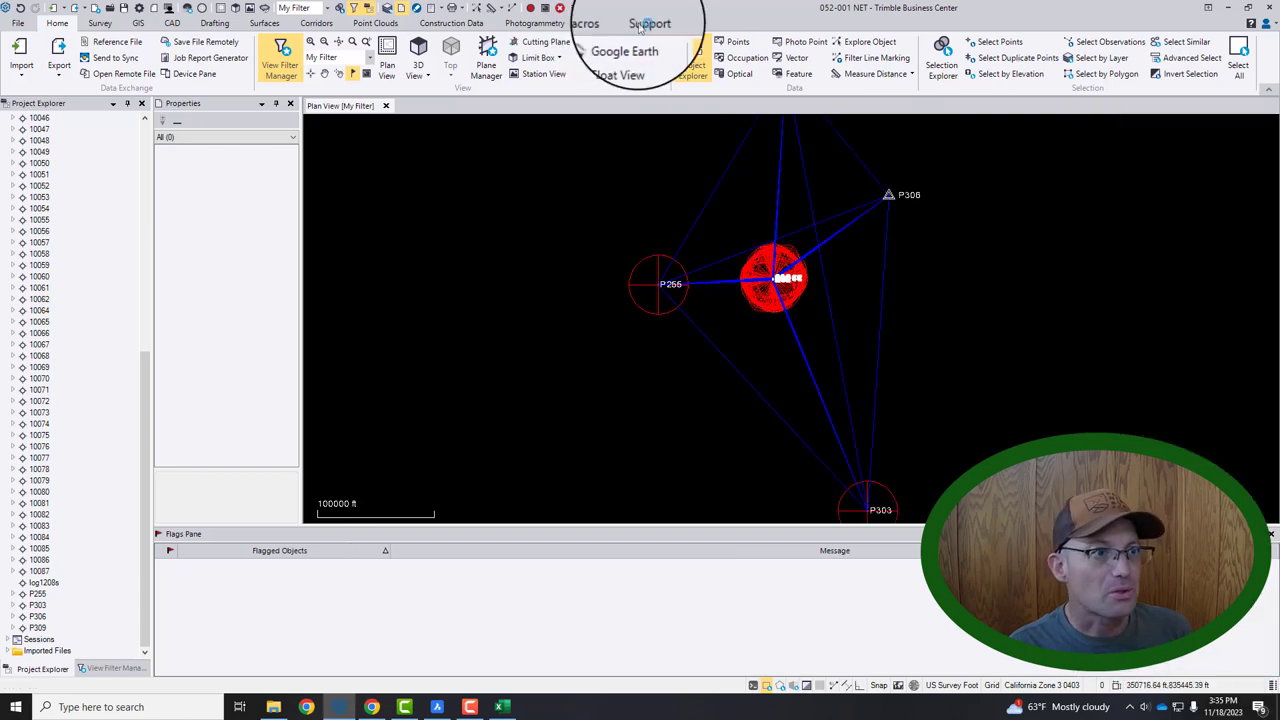
click(876, 76)
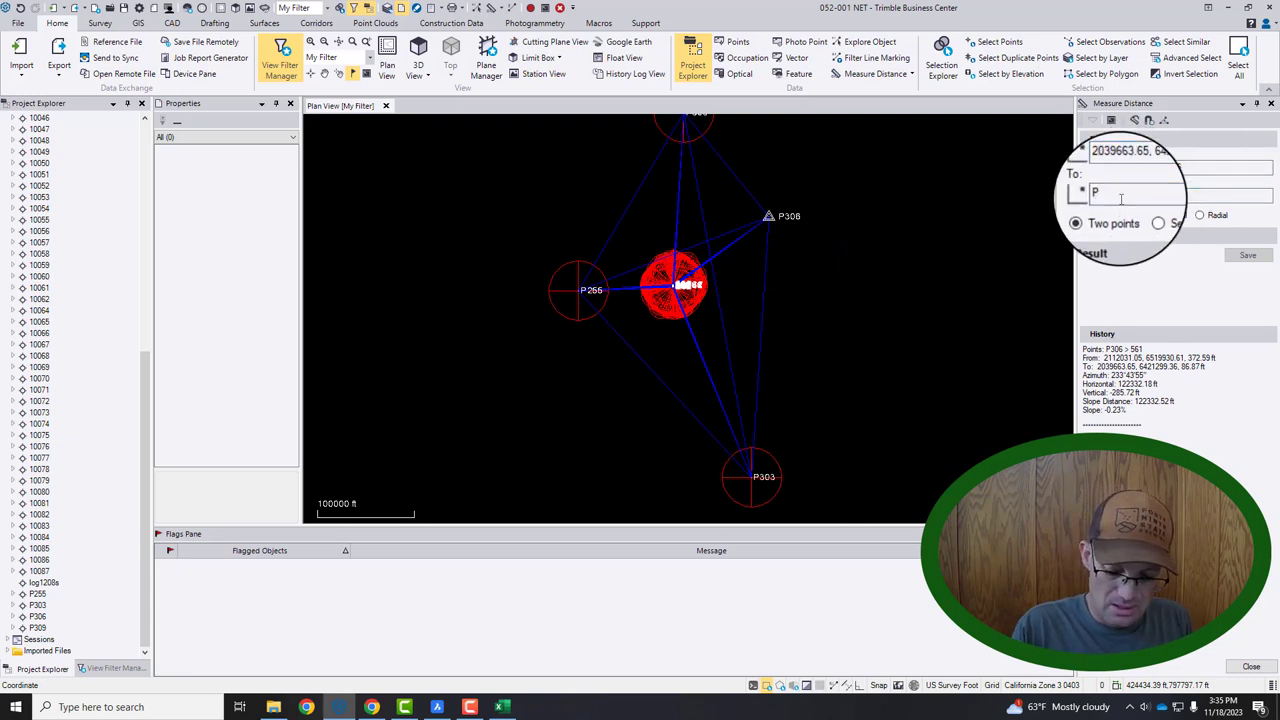
key(Return)
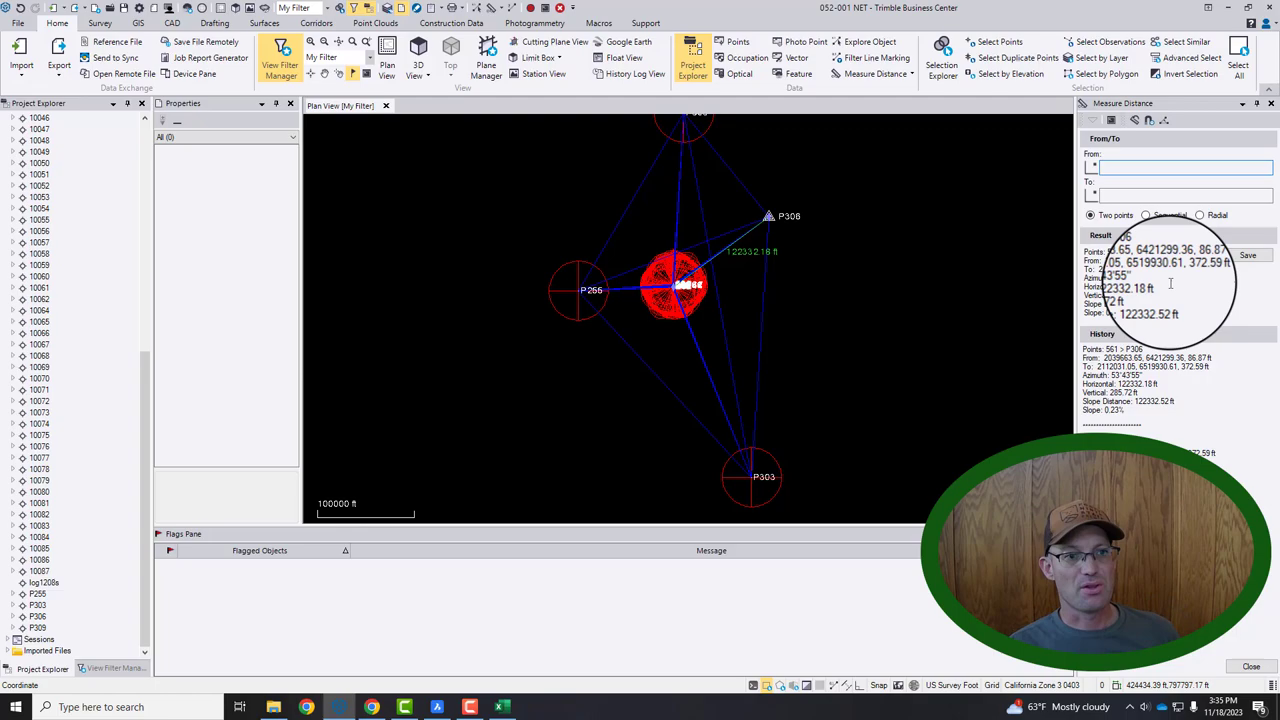
drag(1101, 29, 1253, 7)
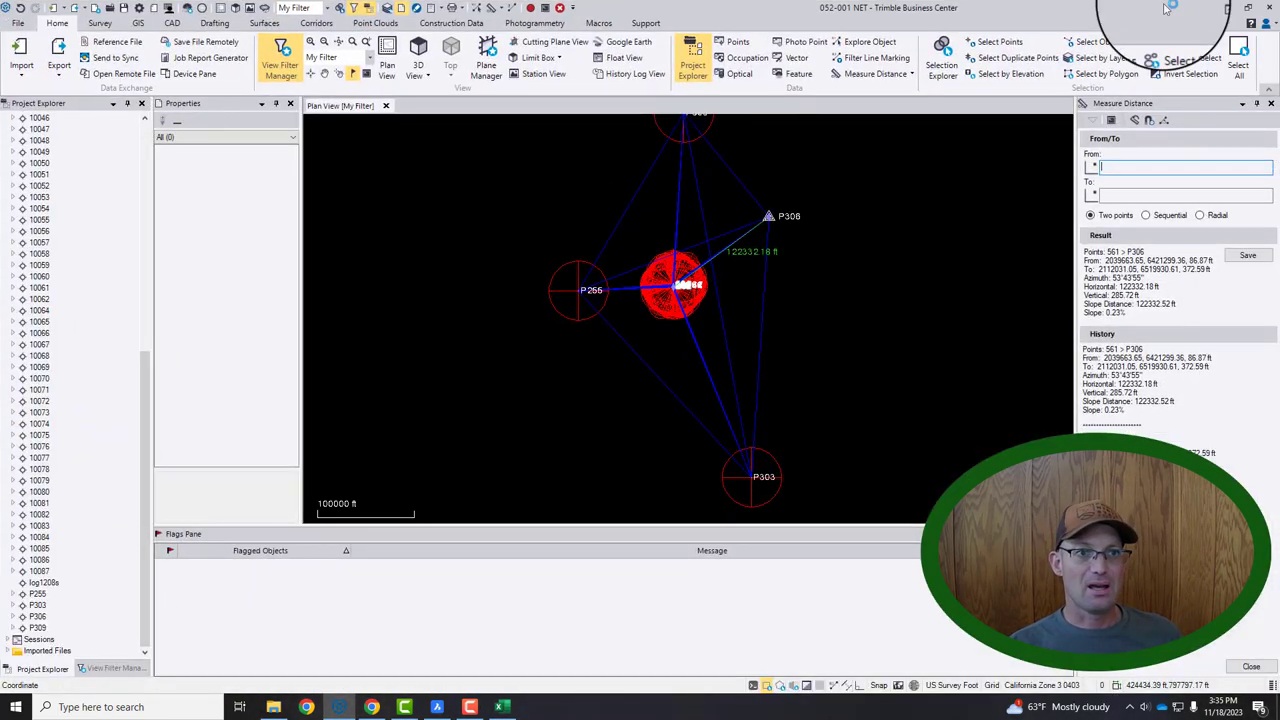
click(1195, 8)
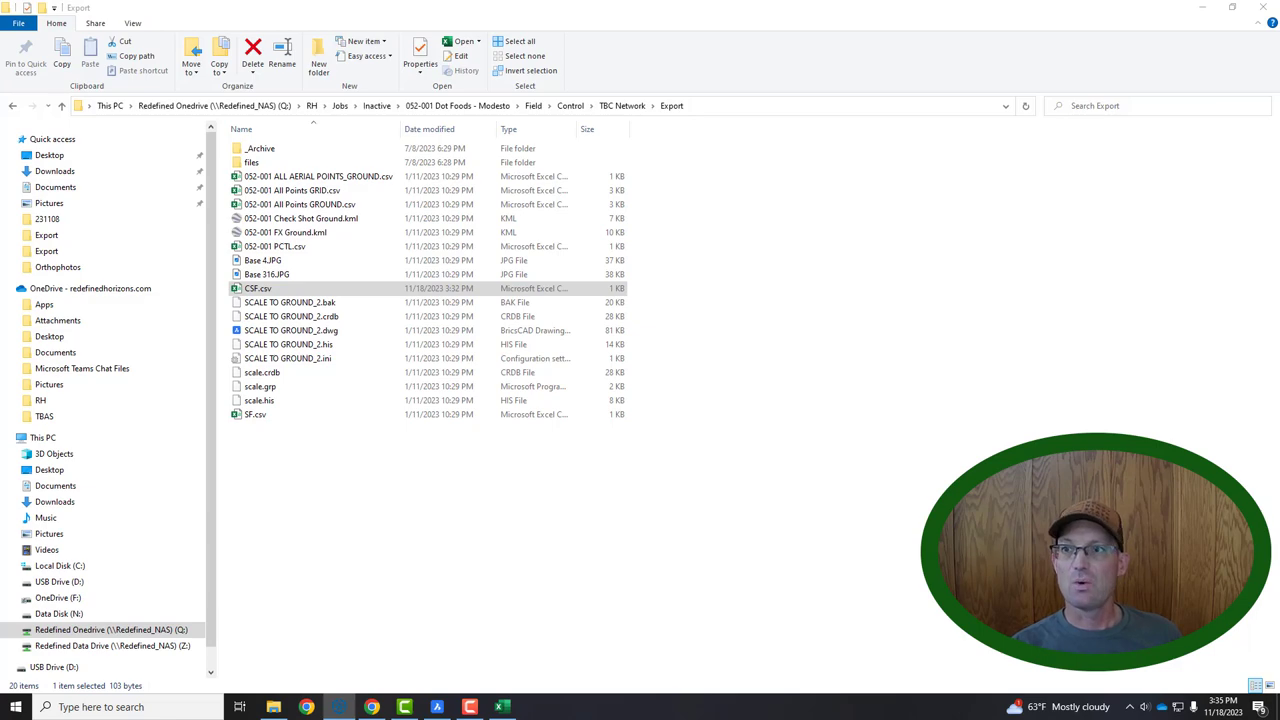
In BricsCAD, edit the Basis-of-Bearings note's bearing to 53°43'55".
key(alt+Tab)
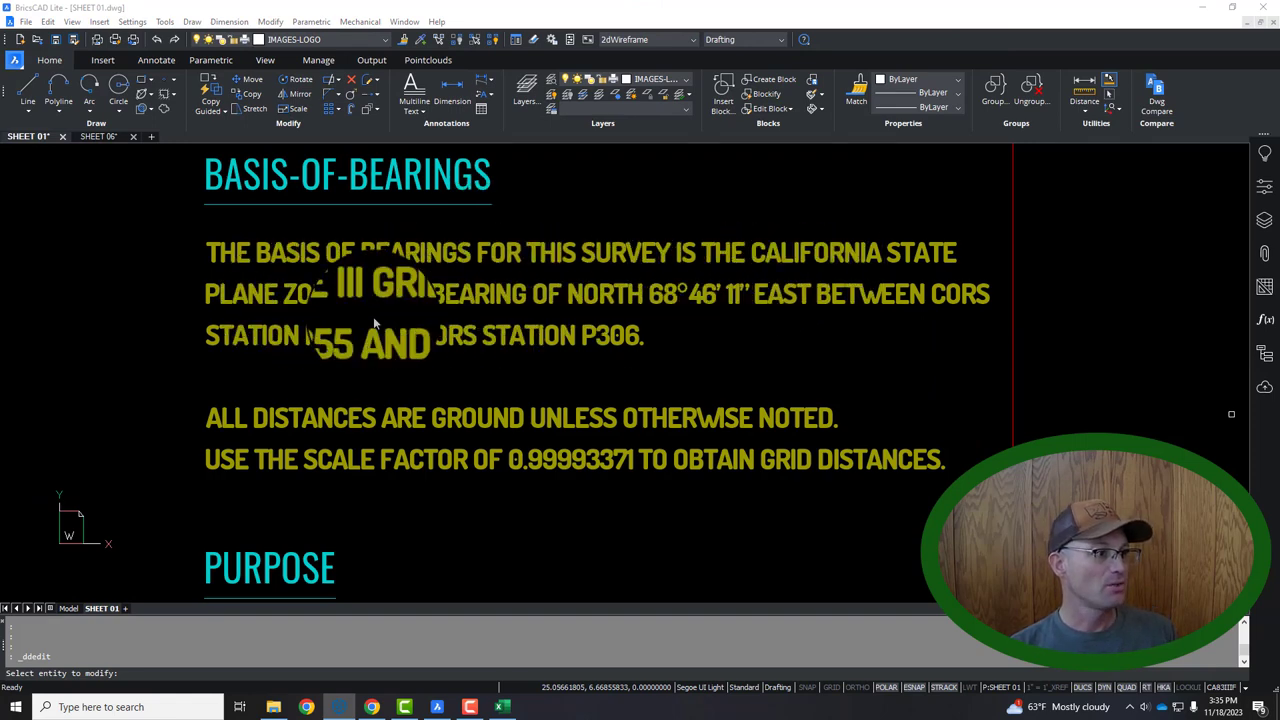
click(691, 296)
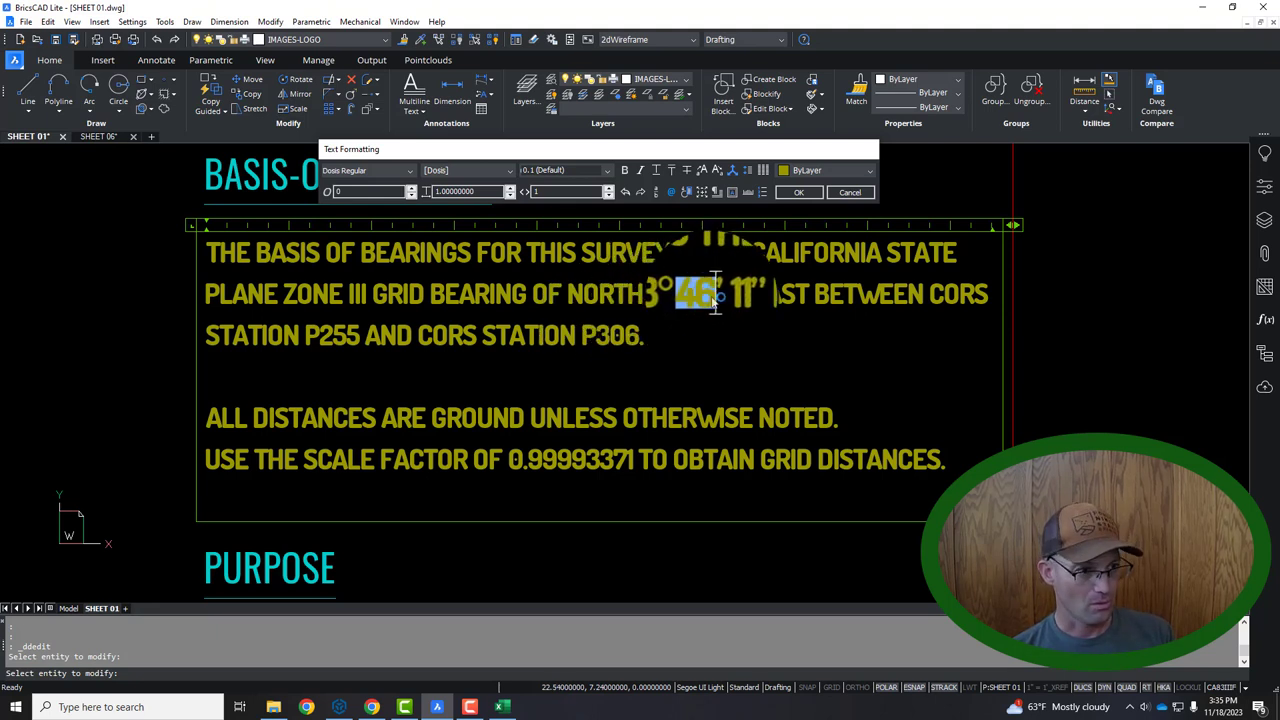
text(2)
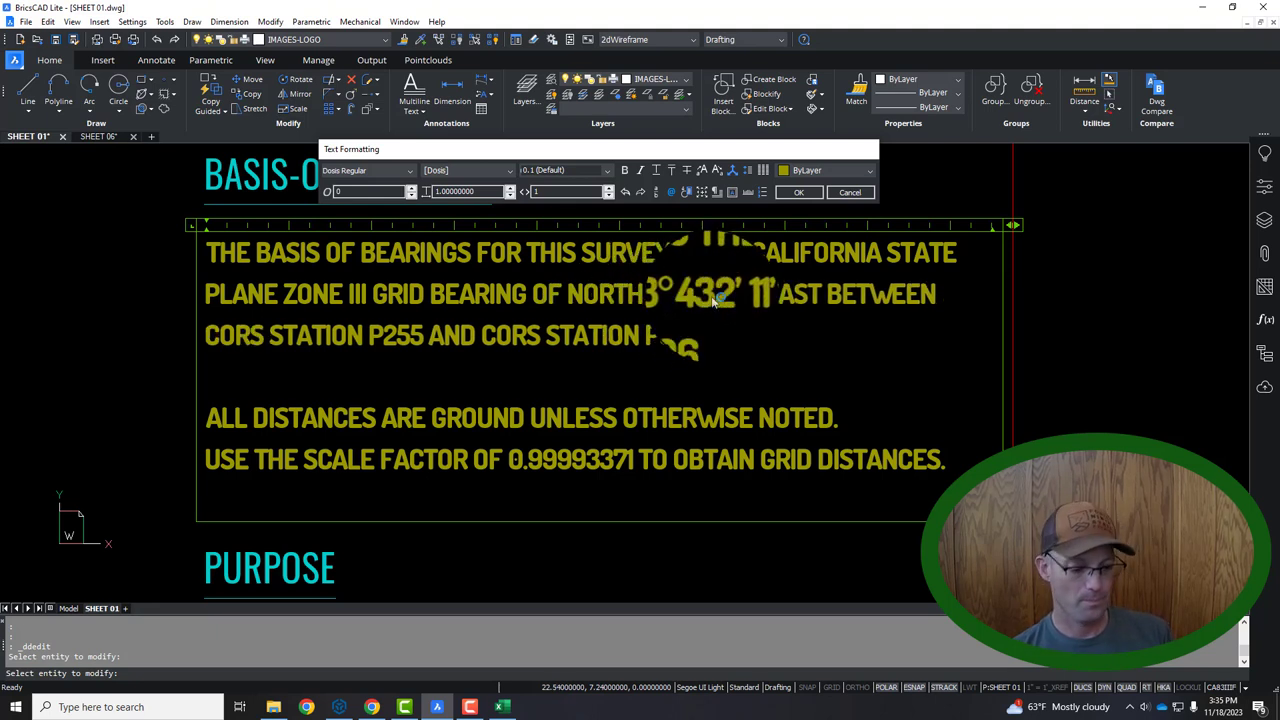
key(BackSpace)
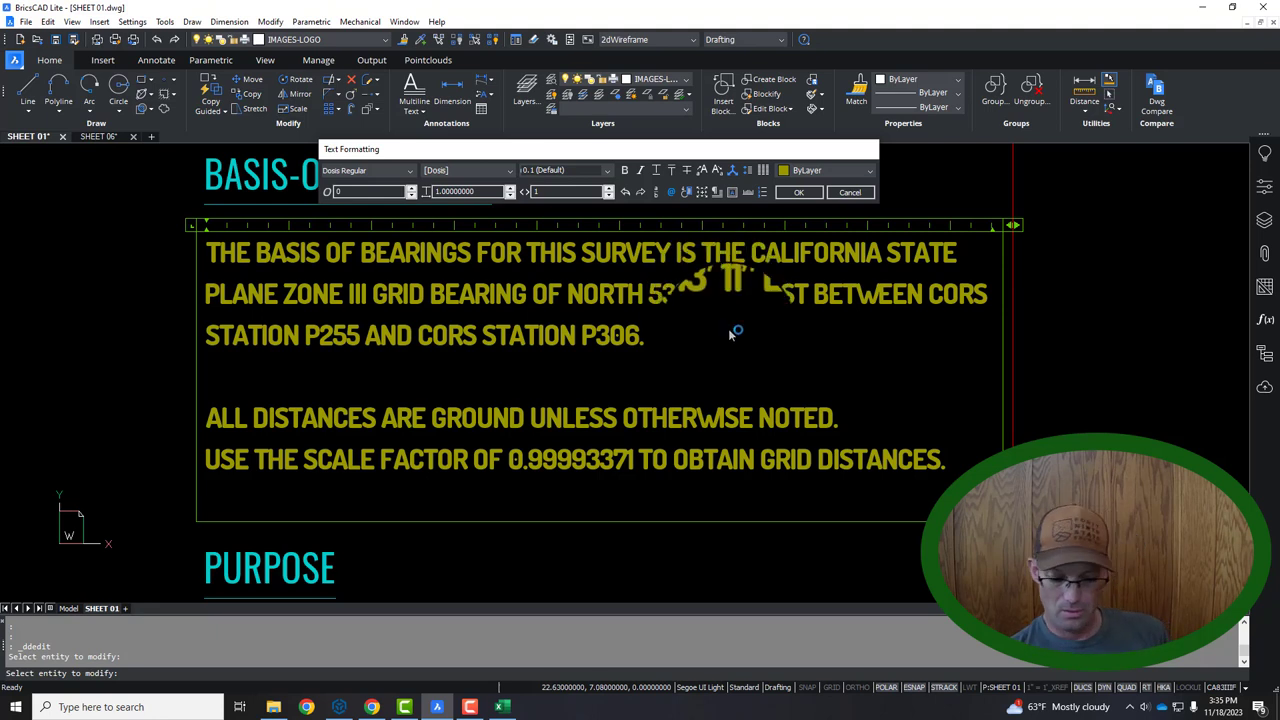
text(5)
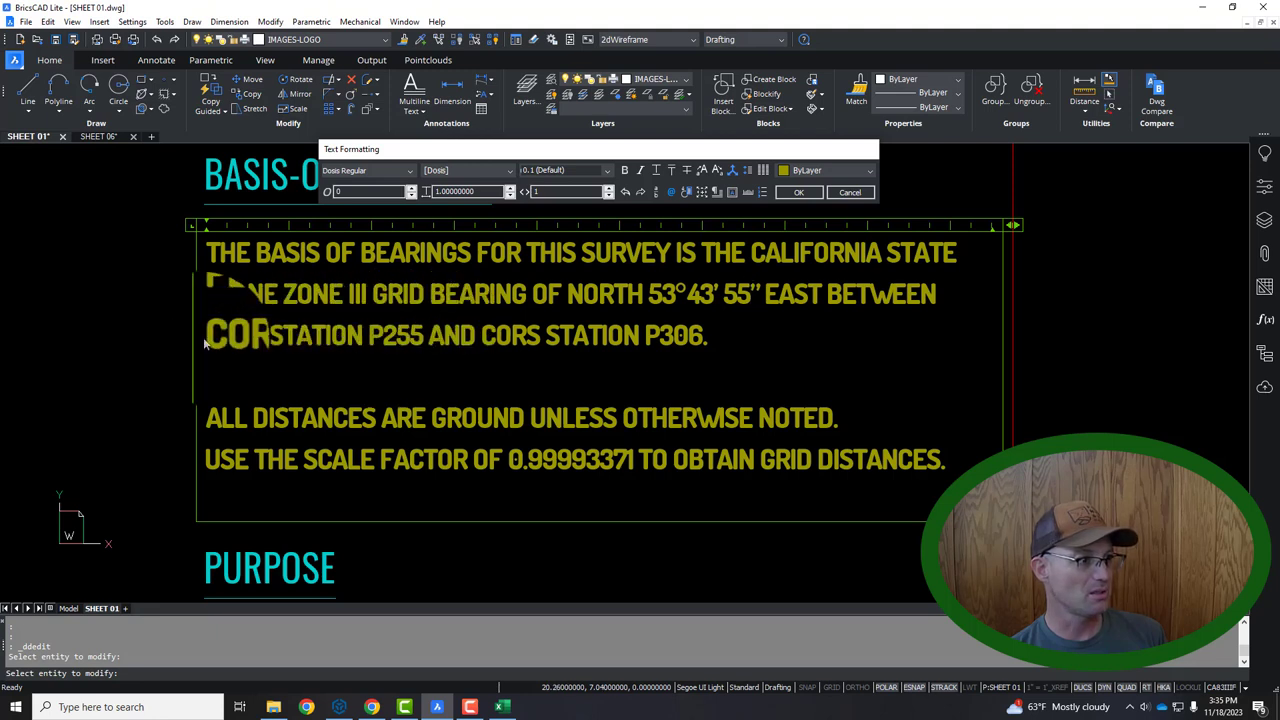
Replace CORS STATION P255 with M561 in the note and confirm the edit.
drag(201, 341, 408, 330)
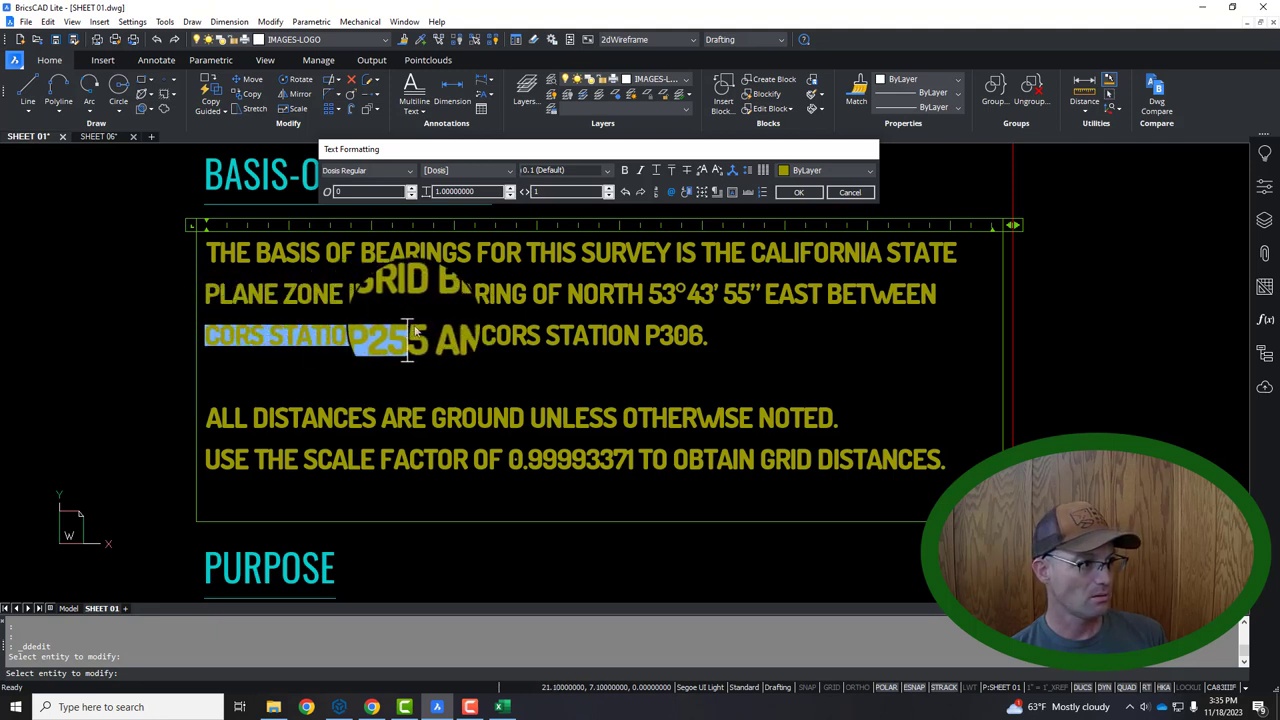
text(M)
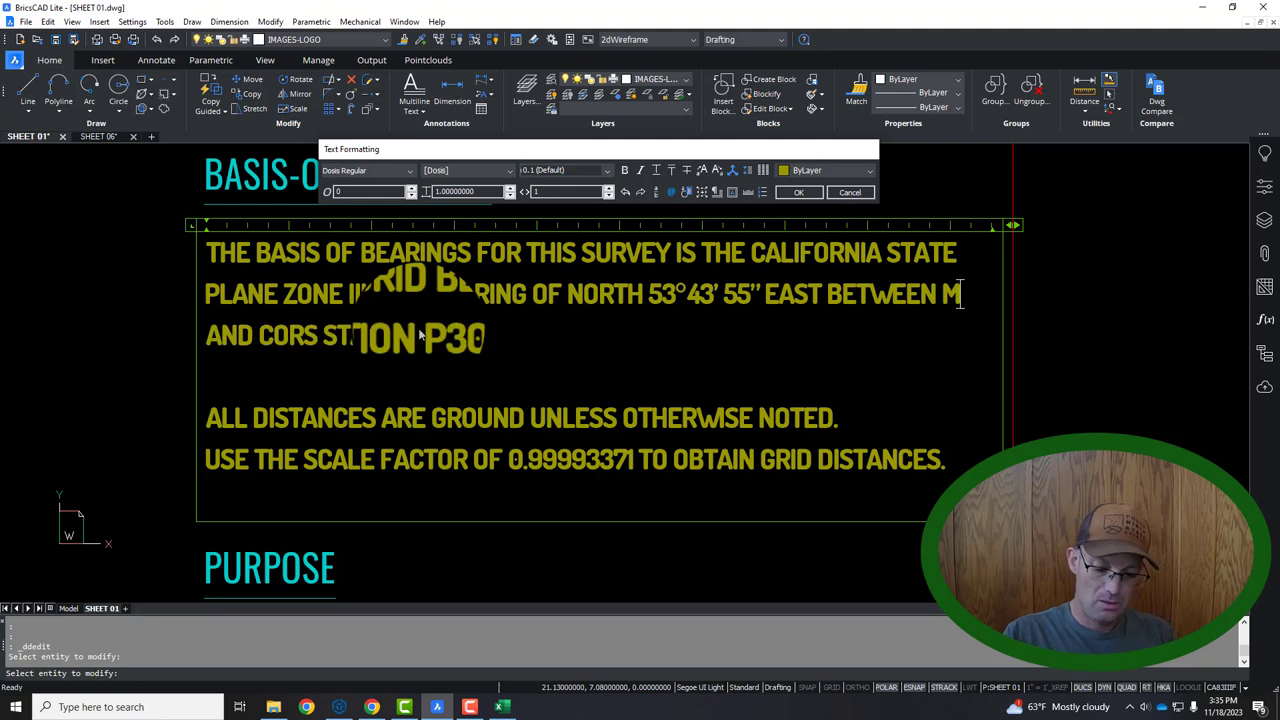
text(561)
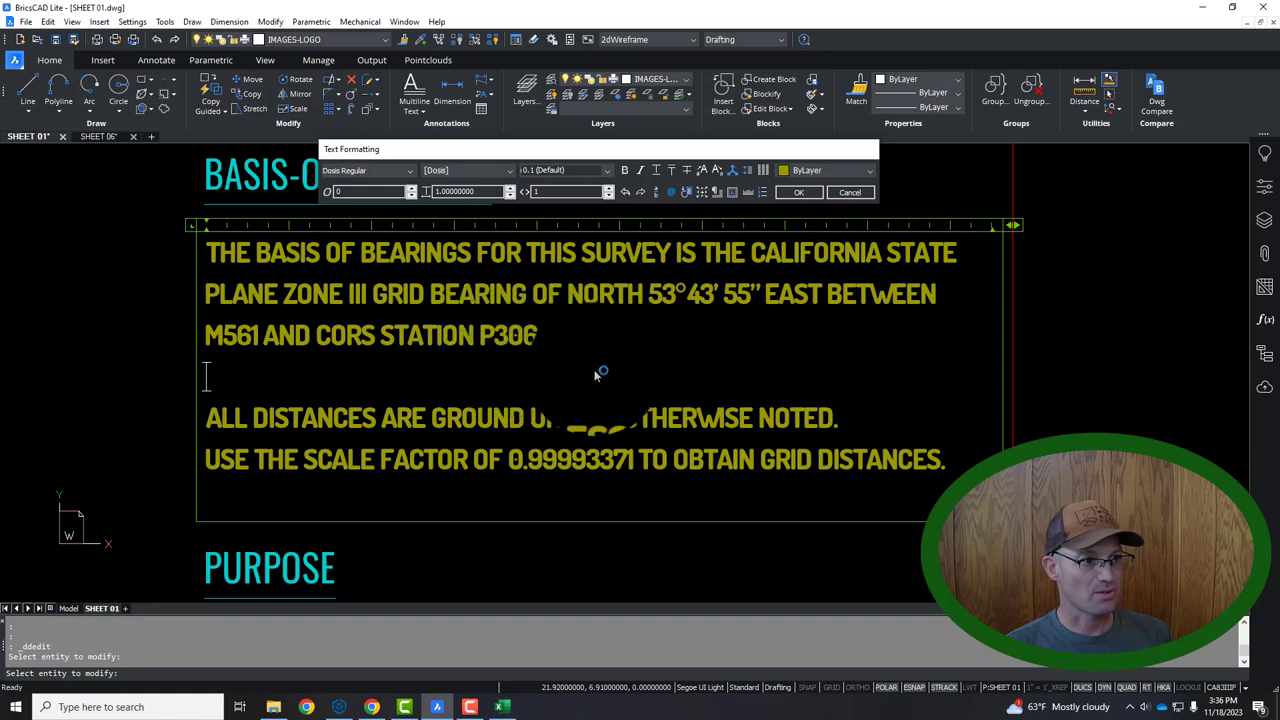
click(798, 192)
scroll(591, 523, down, 4)
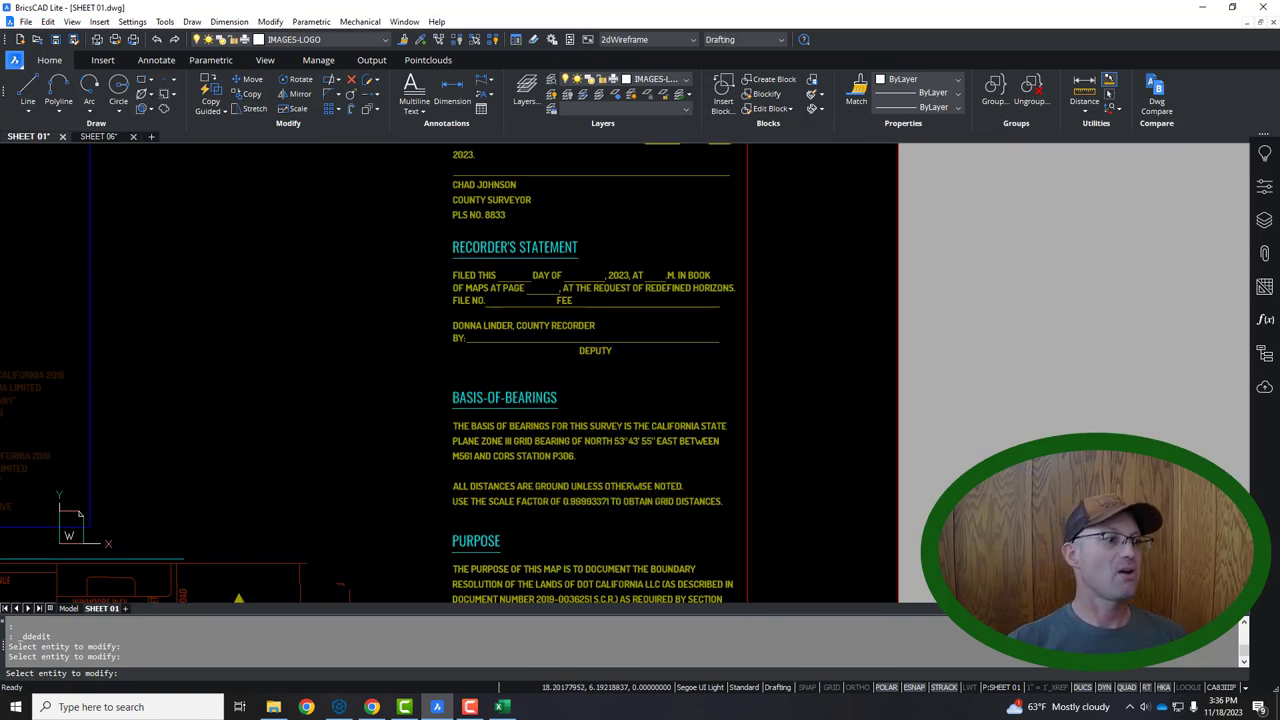
scroll(566, 329, up, 5)
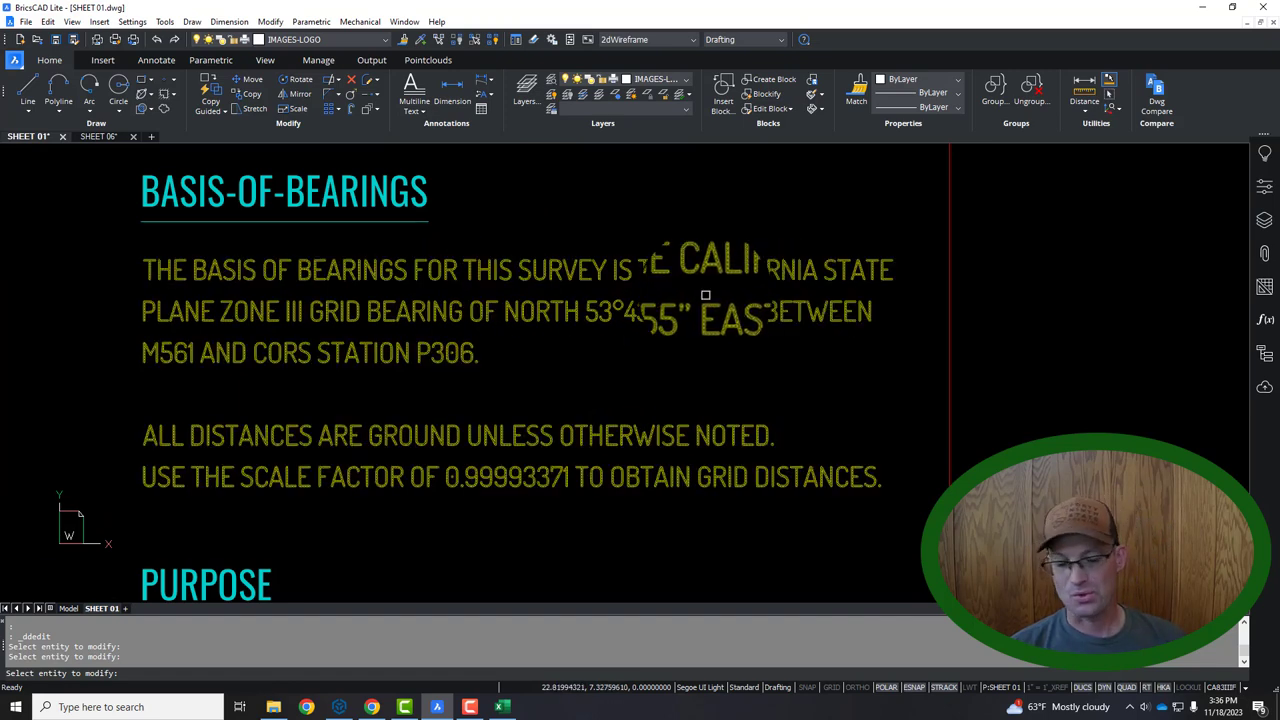
key(Escape)
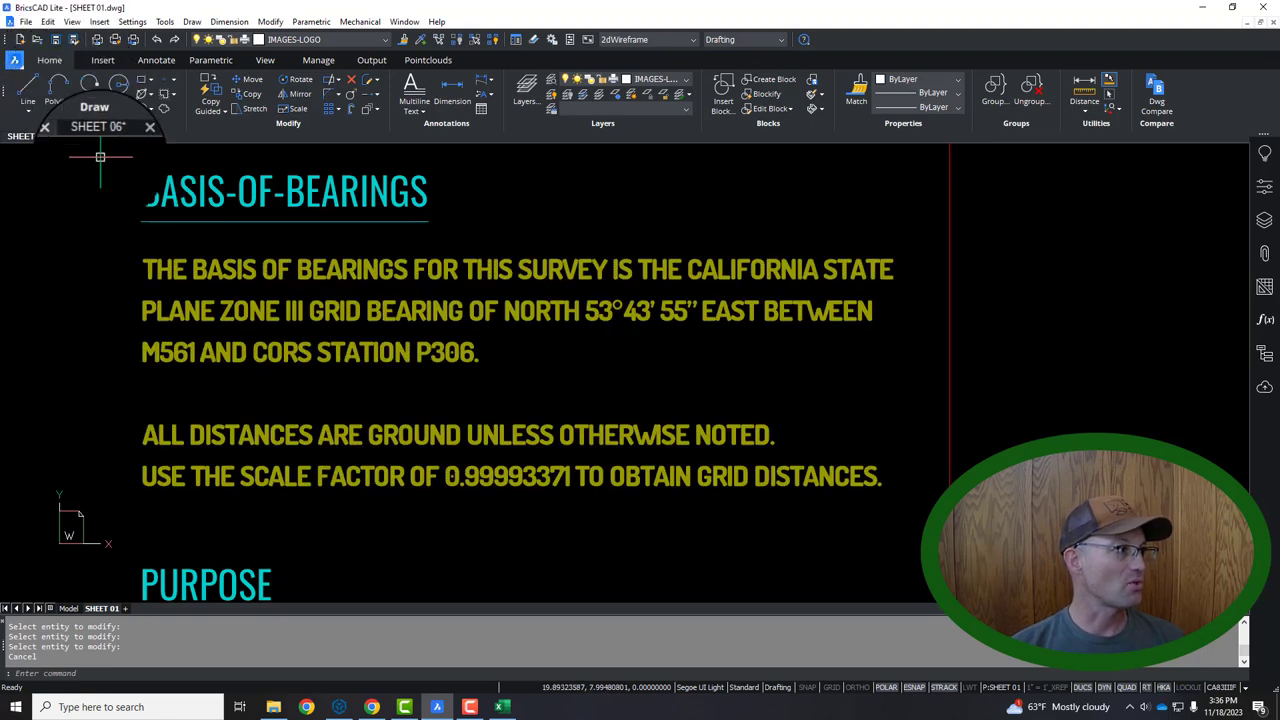
click(97, 137)
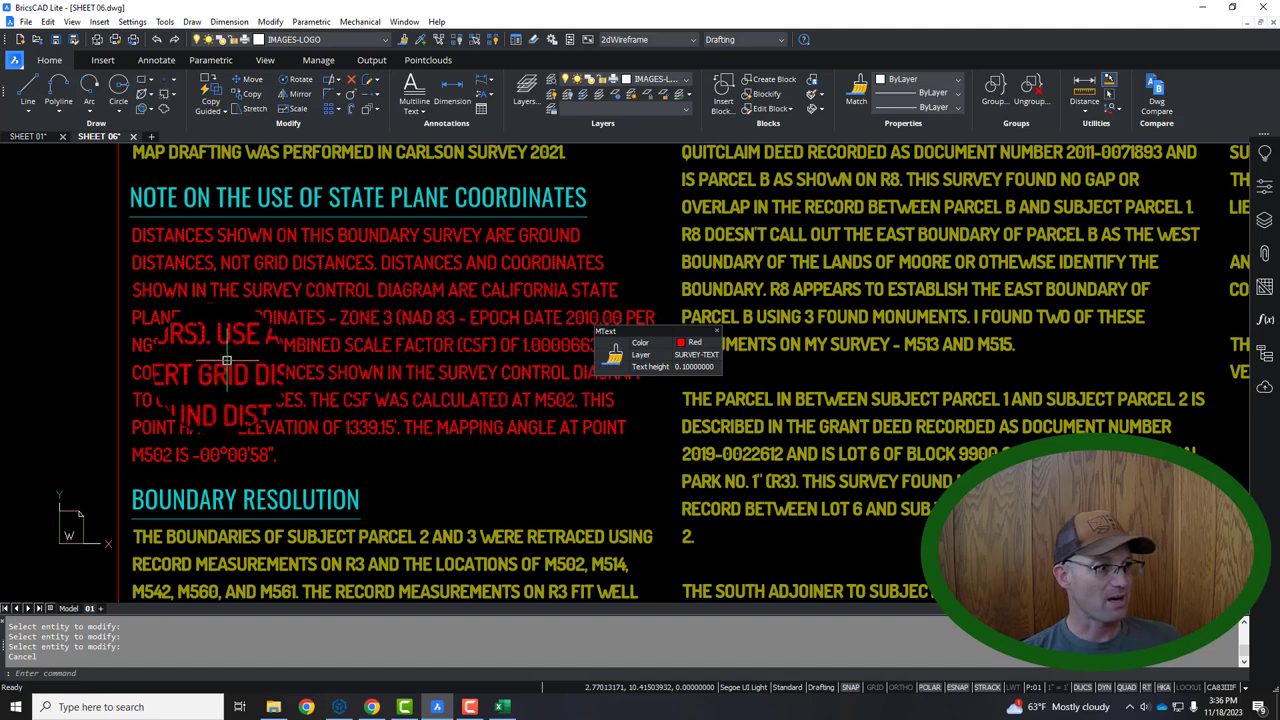
Enter =1/D2 in Excel cell F2 to get 1.000066285, then minimize Excel.
click(502, 707)
text(1/D2)
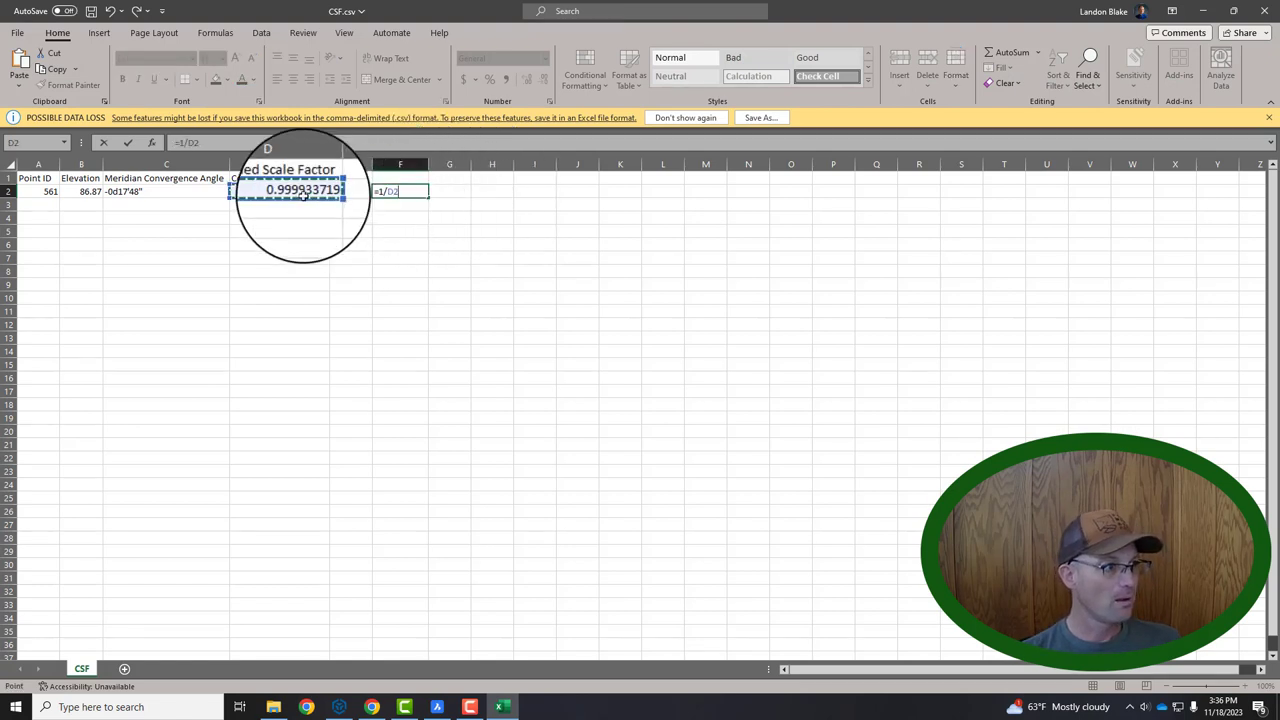
key(Return)
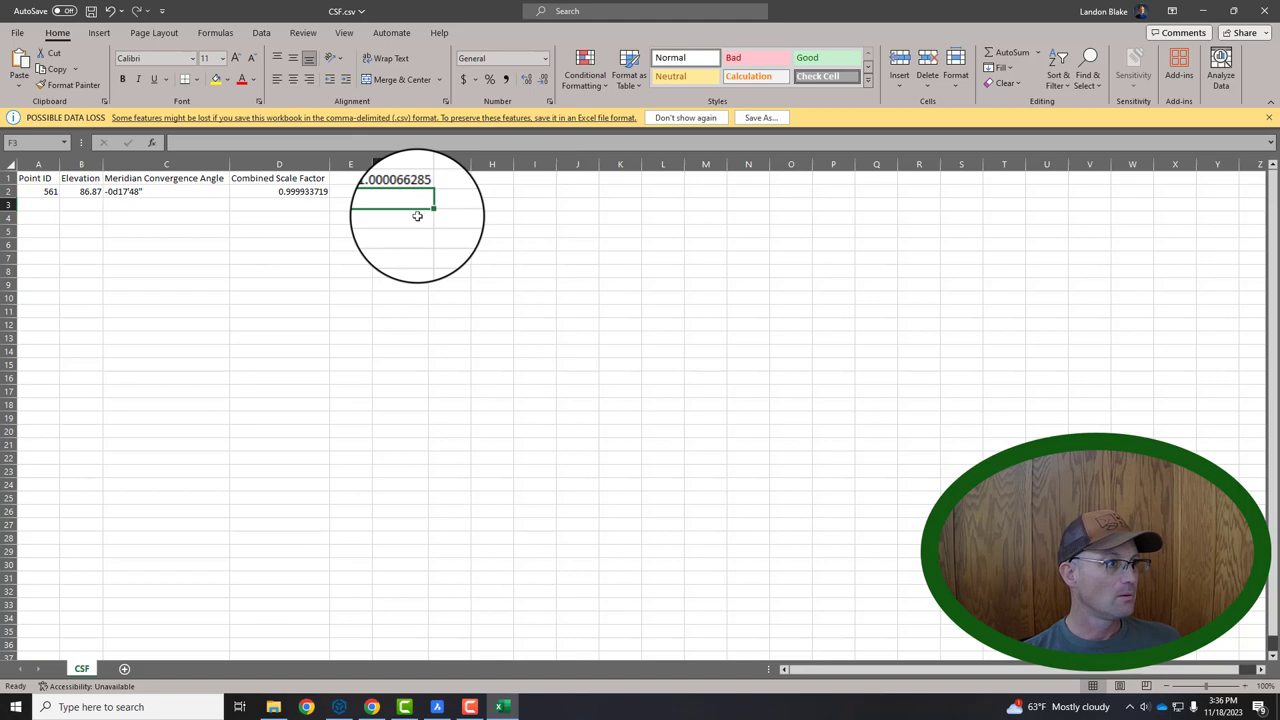
click(1202, 11)
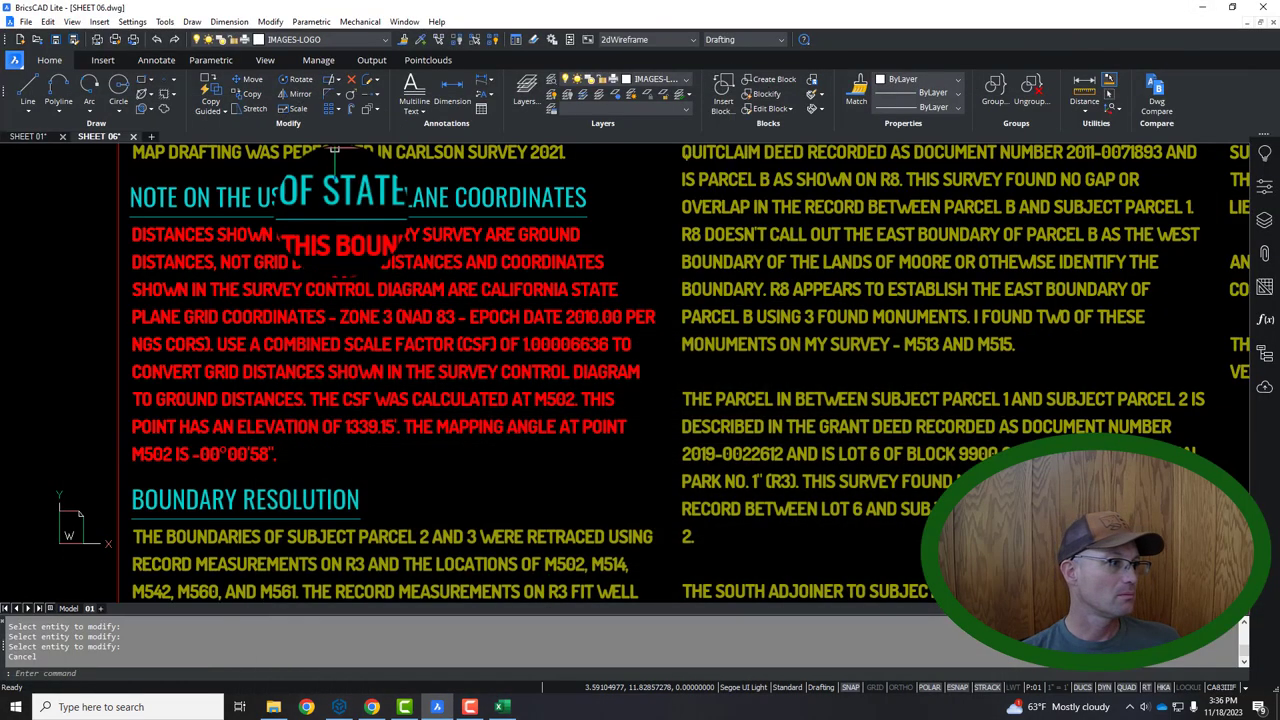
Change the State Plane note's point reference from M502 to M561.
double_click(600, 345)
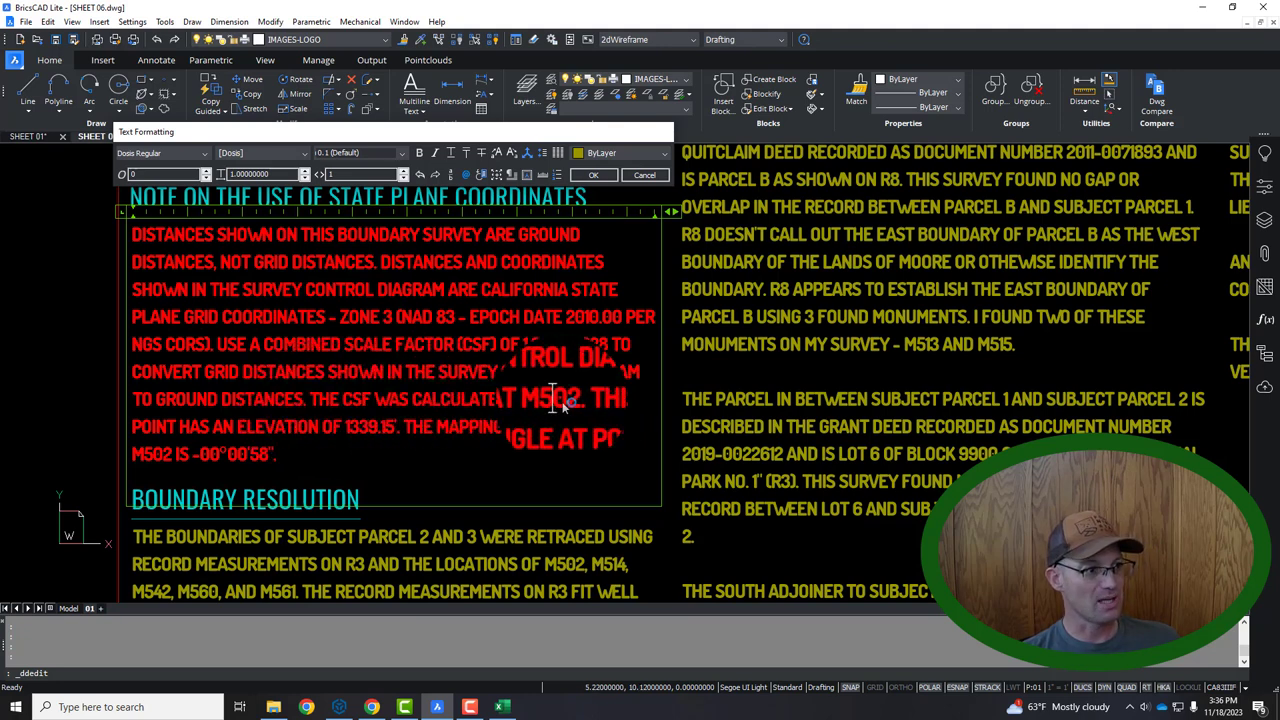
drag(564, 396, 574, 397)
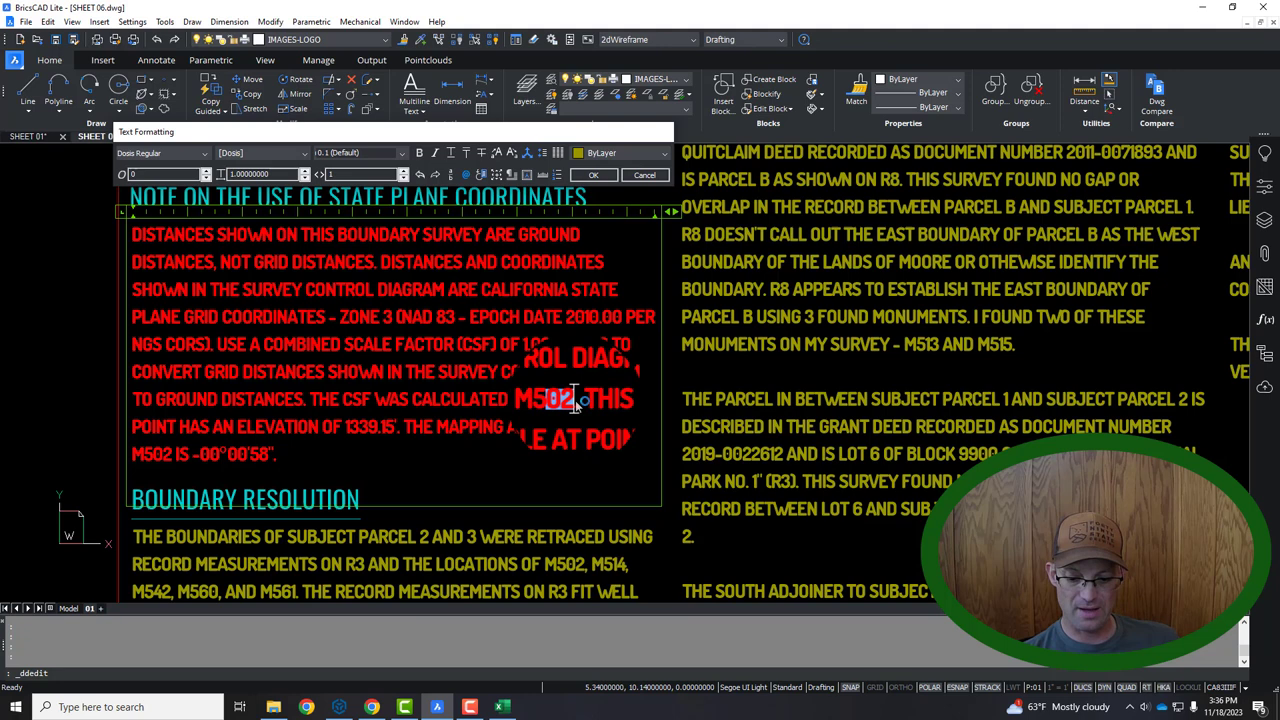
text(61)
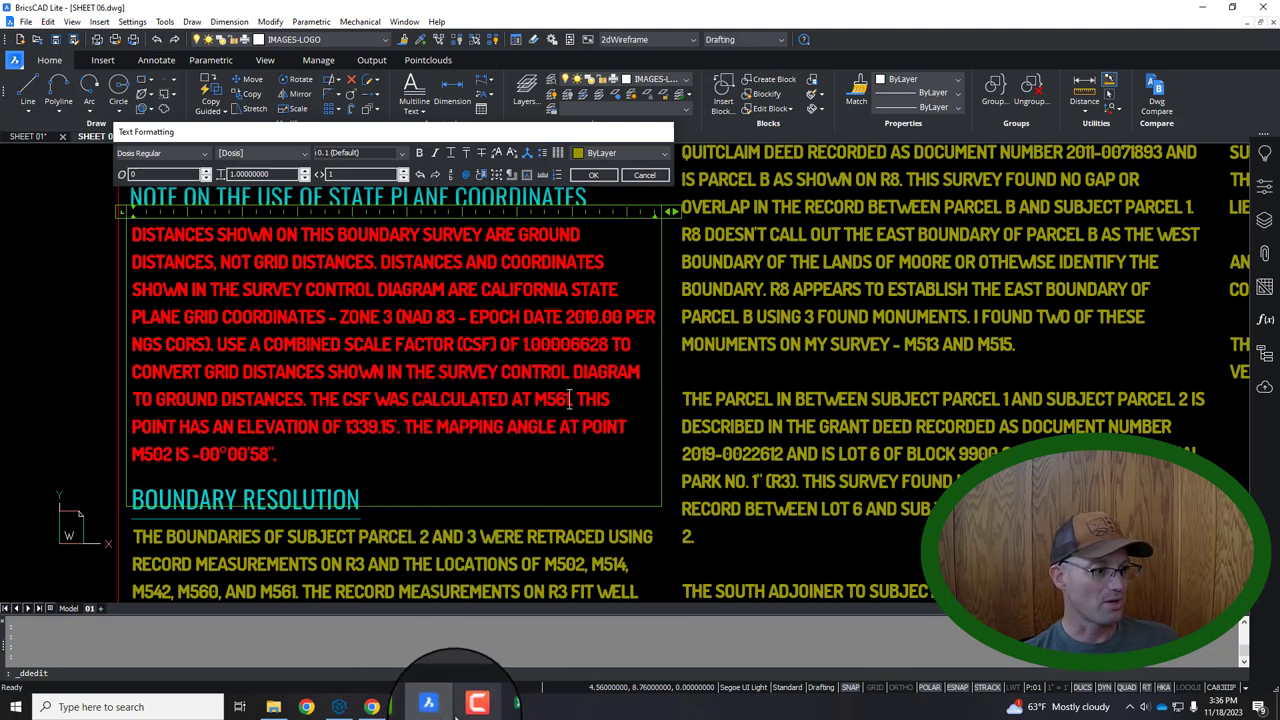
click(497, 706)
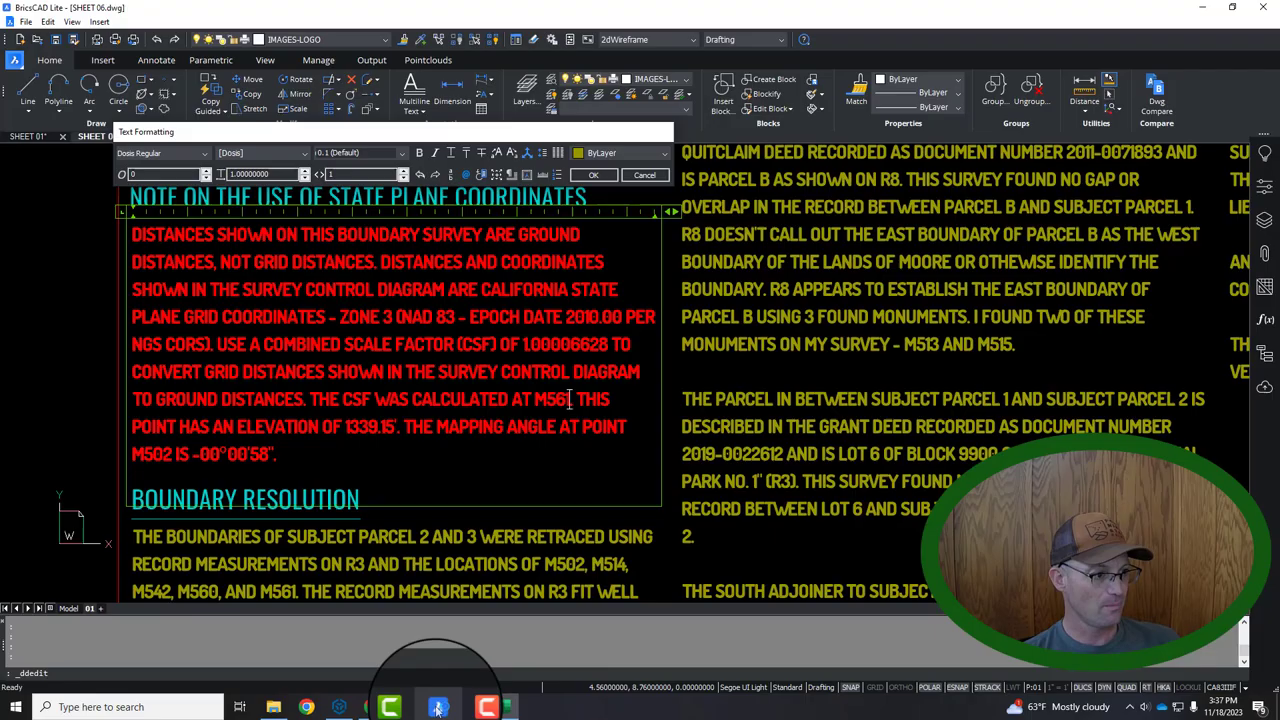
click(440, 704)
Replace the old elevation 1339 with 86.87' and check the mapping angle in the spreadsheet.
drag(345, 427, 372, 428)
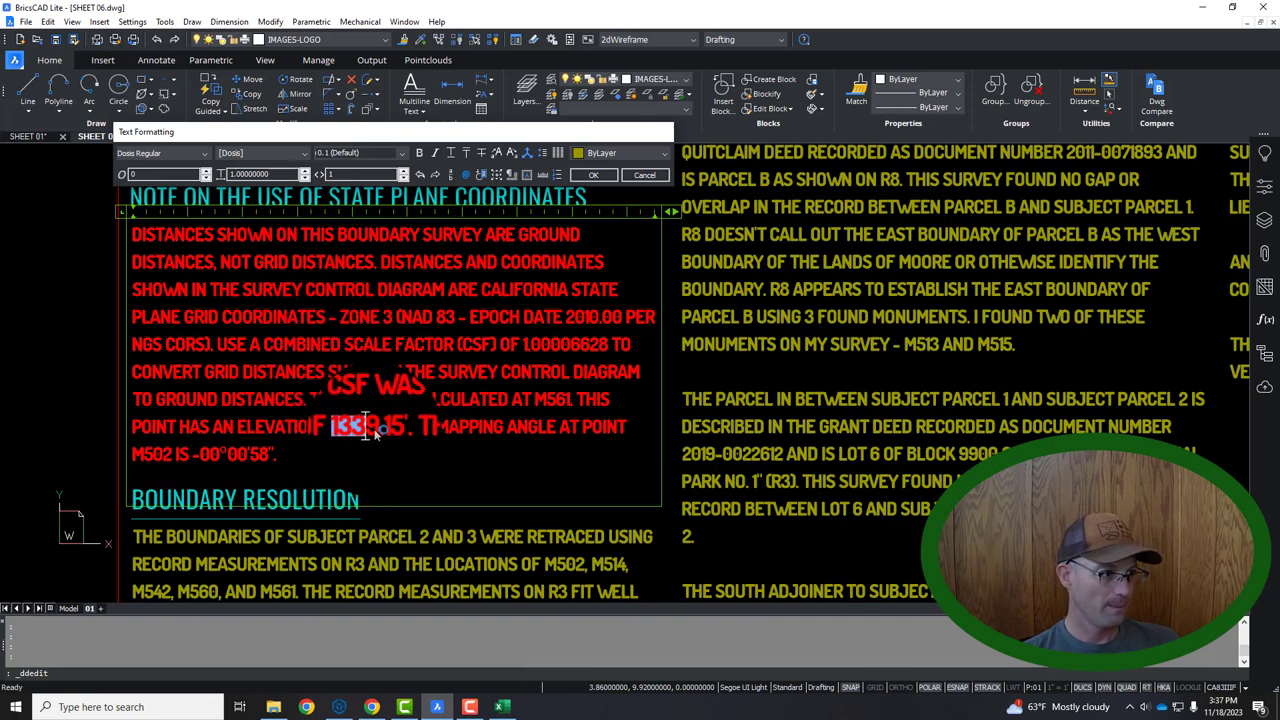
text(87)
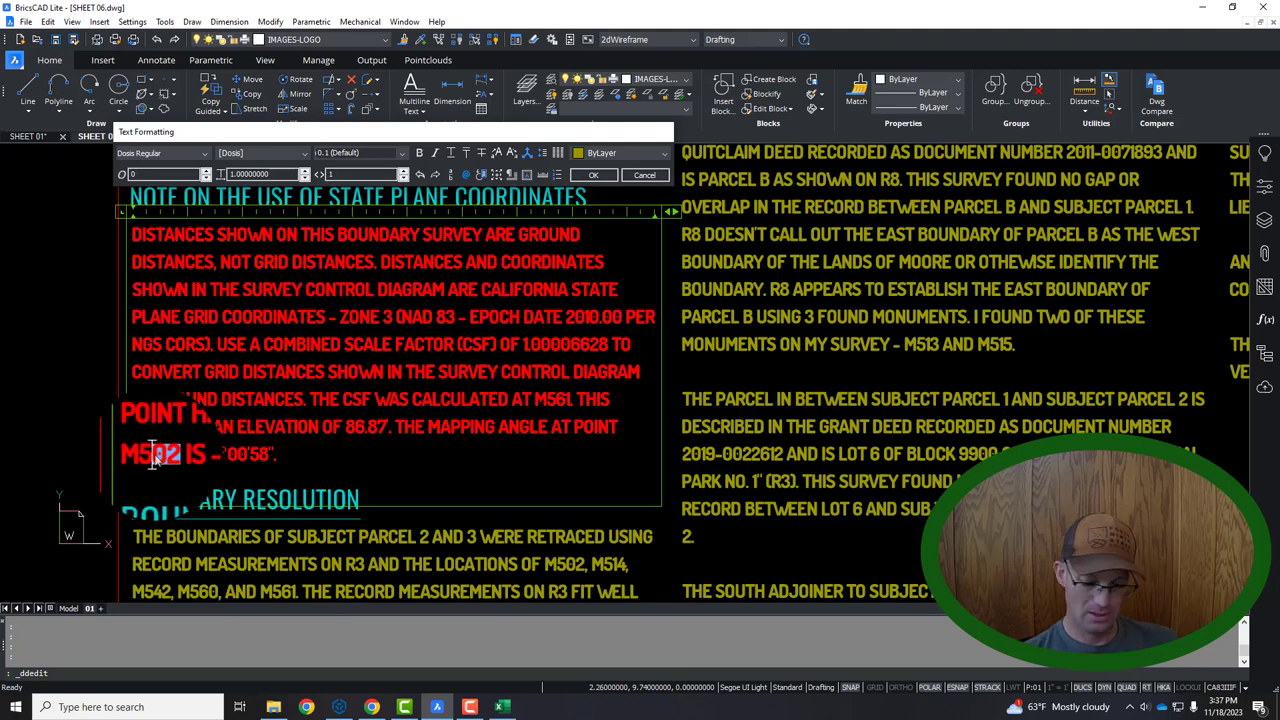
text(1)
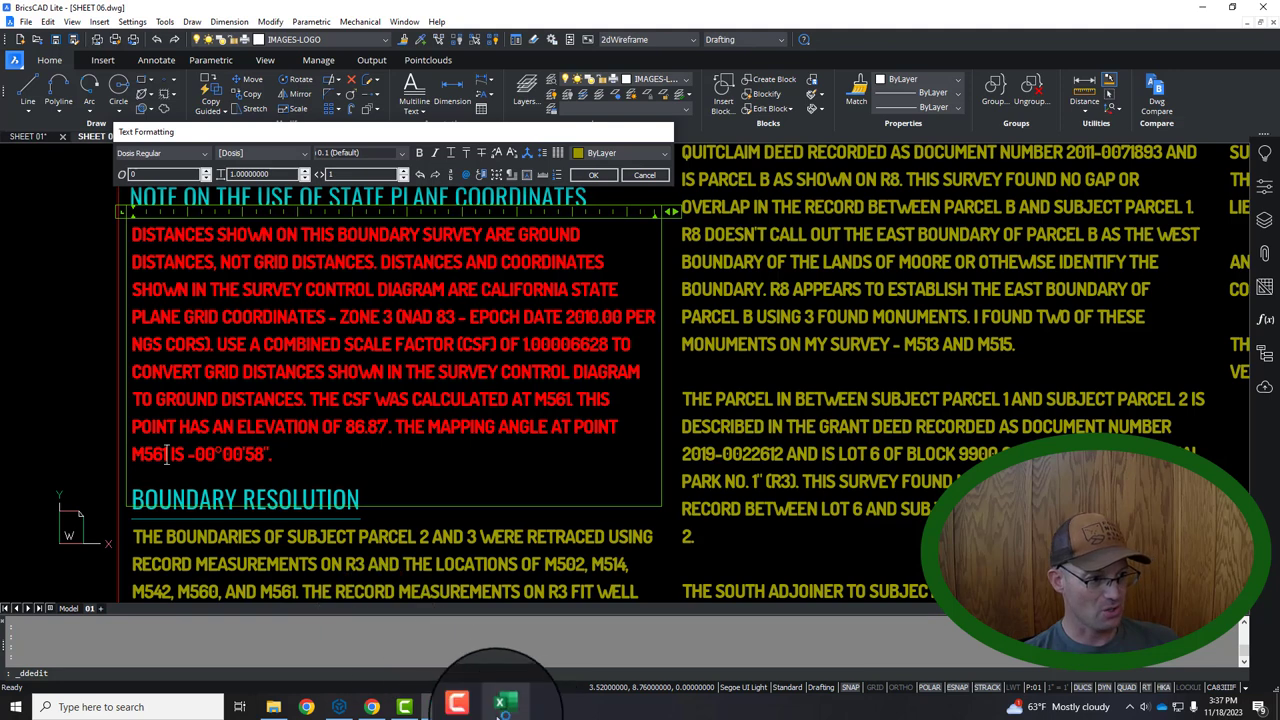
click(503, 704)
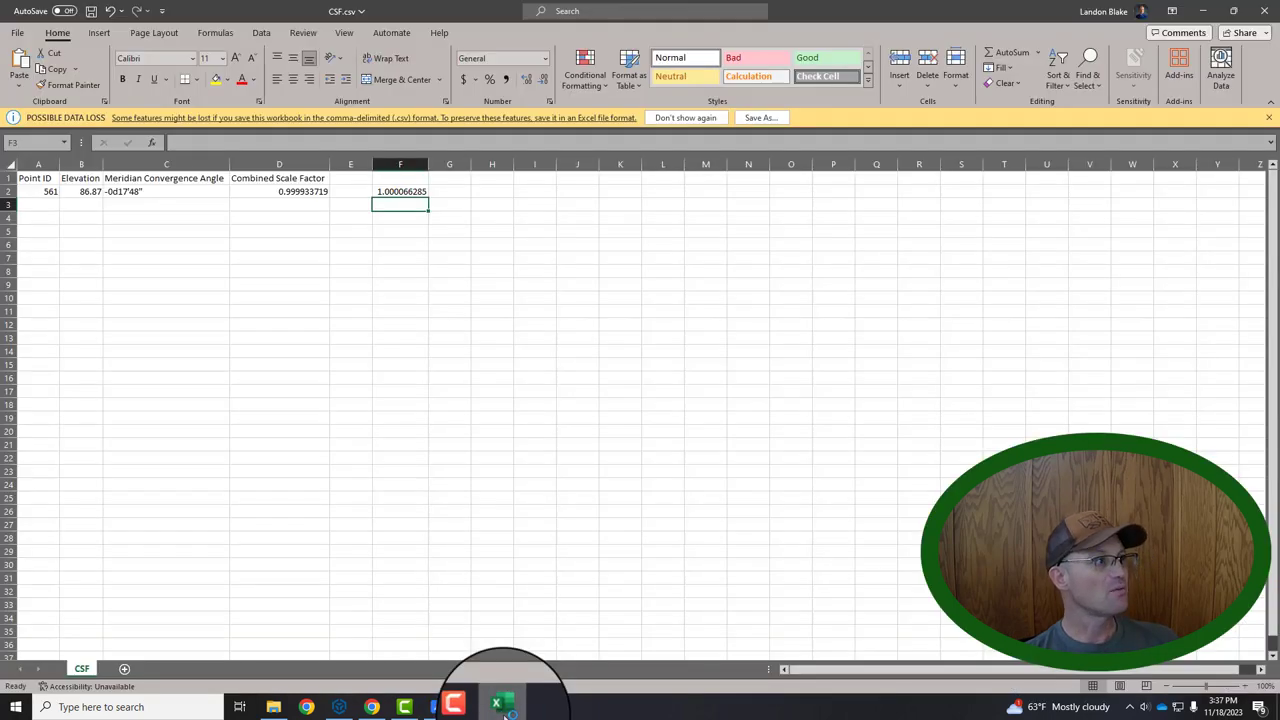
click(503, 706)
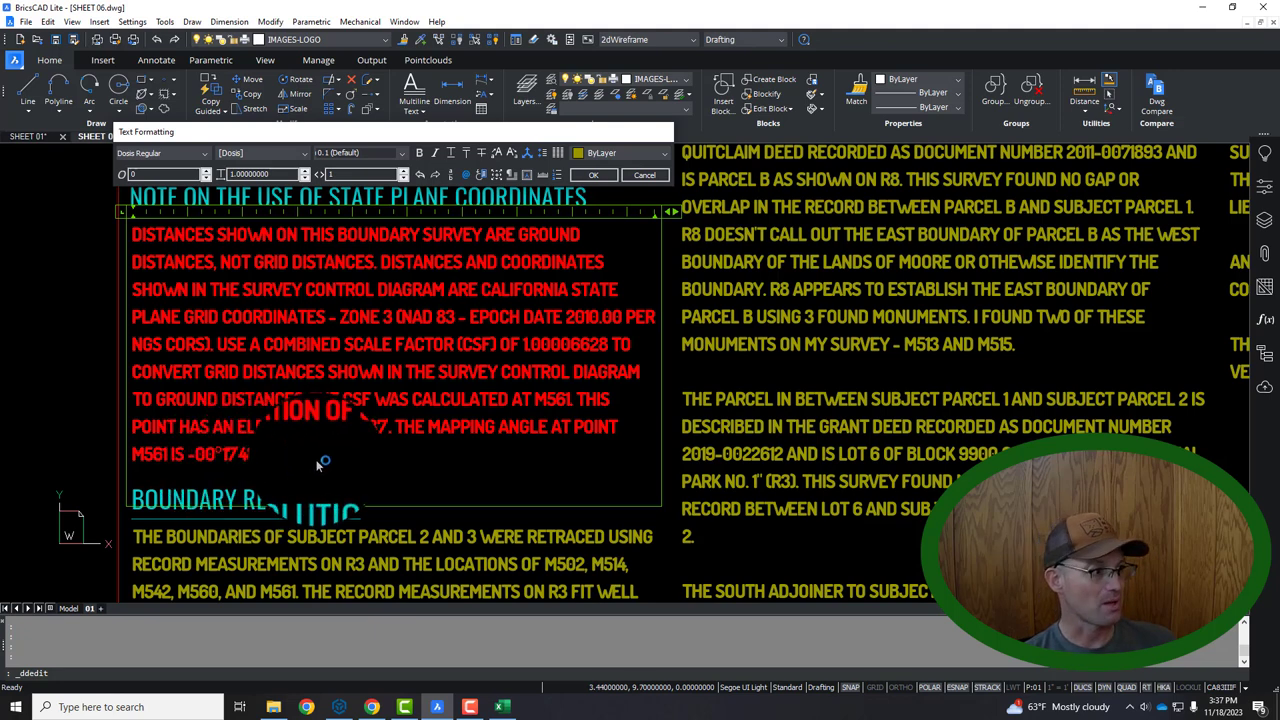
Close the text editor and set the State Plane note's colour to ByLayer.
drag(310, 452, 131, 234)
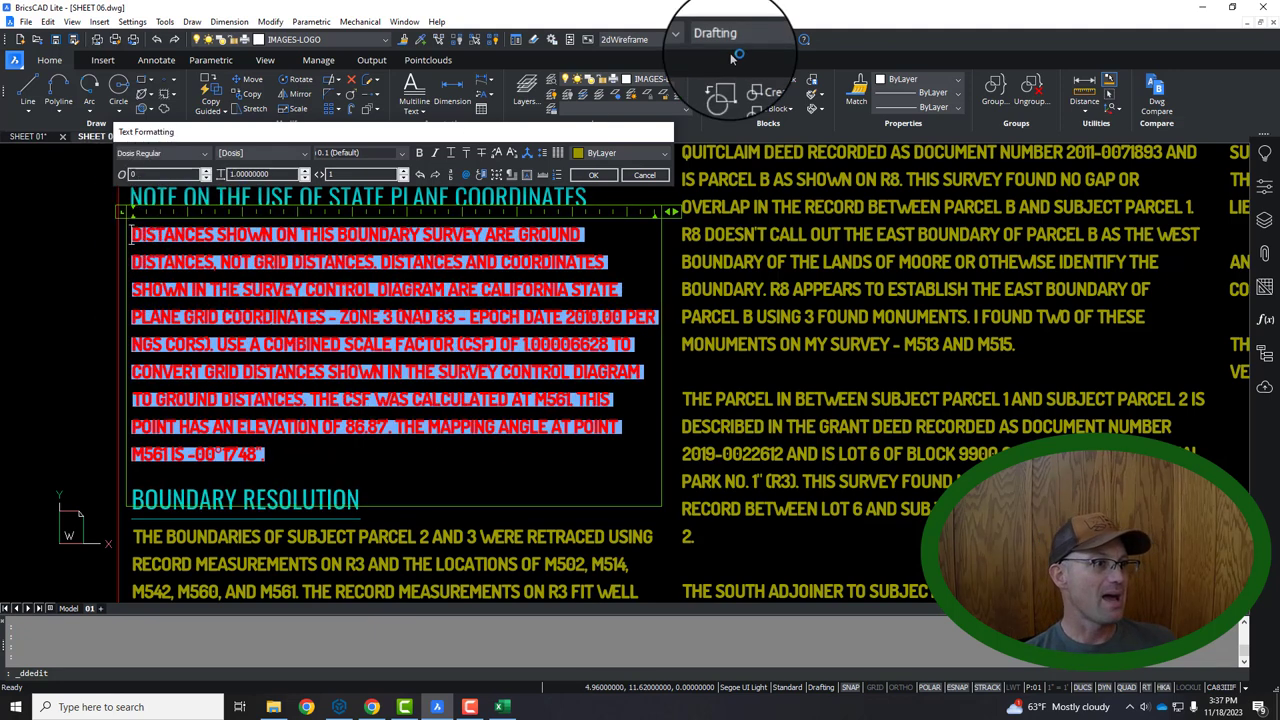
click(620, 152)
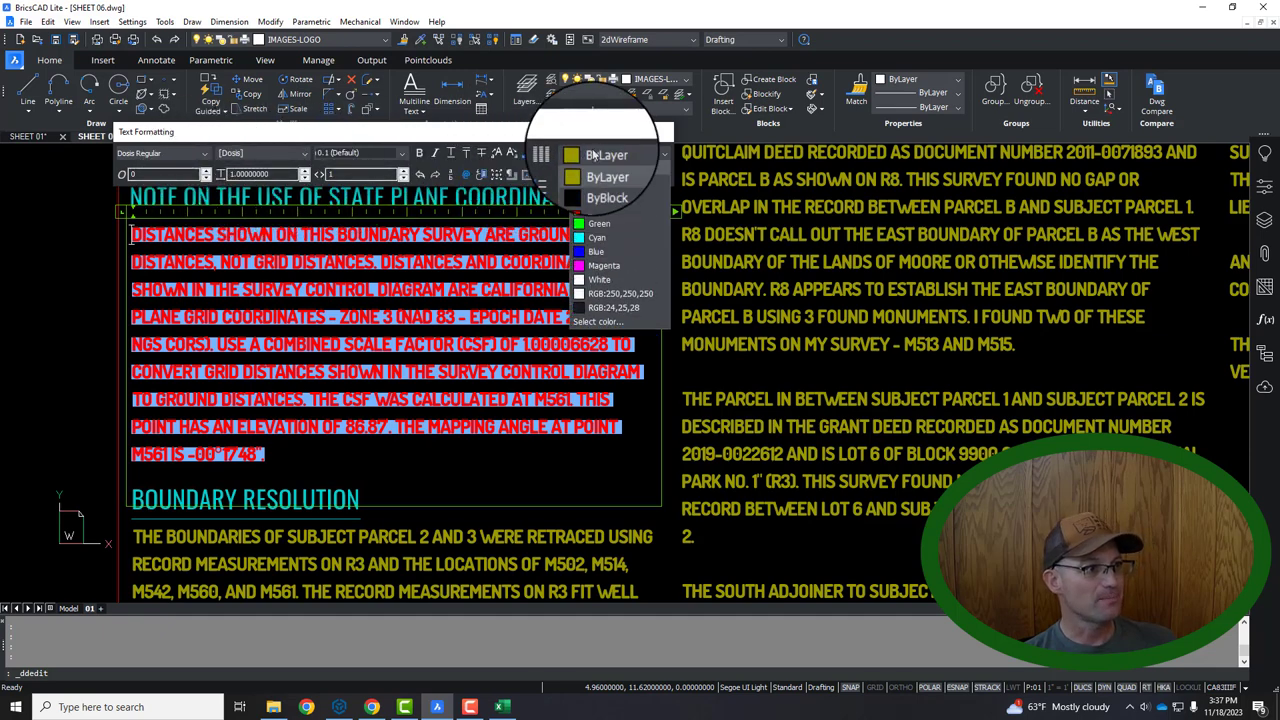
click(595, 175)
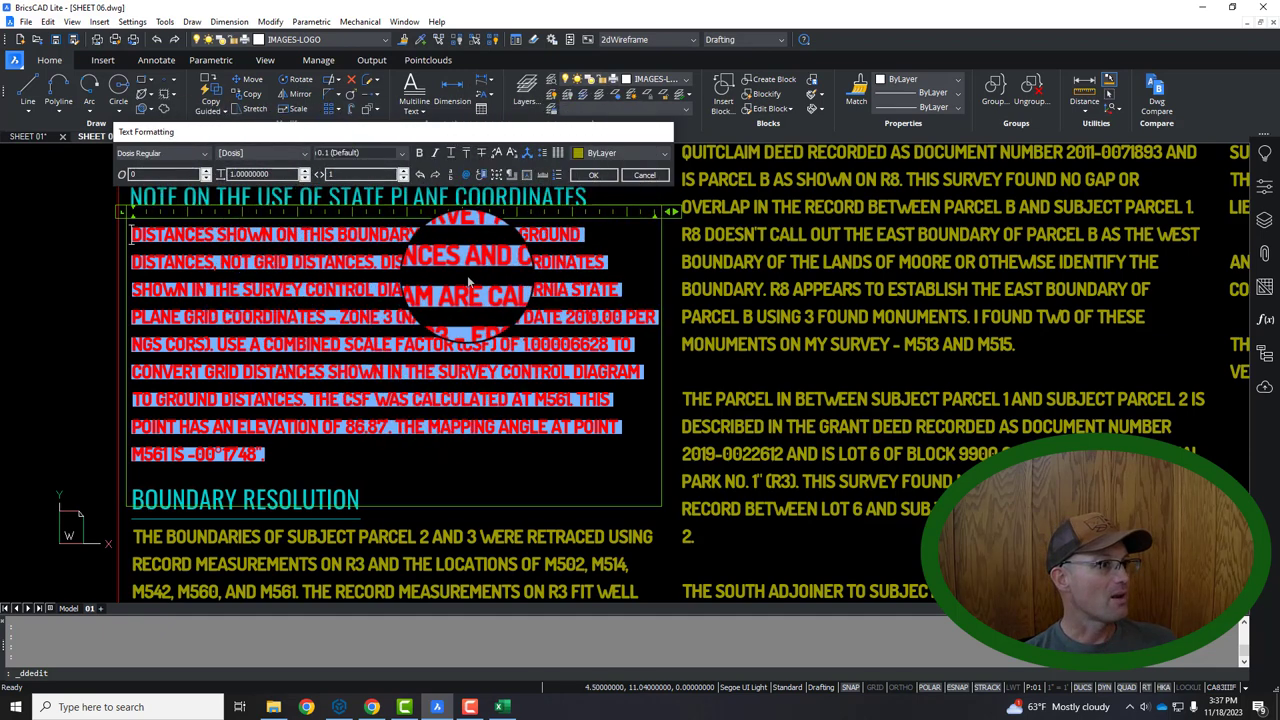
click(600, 158)
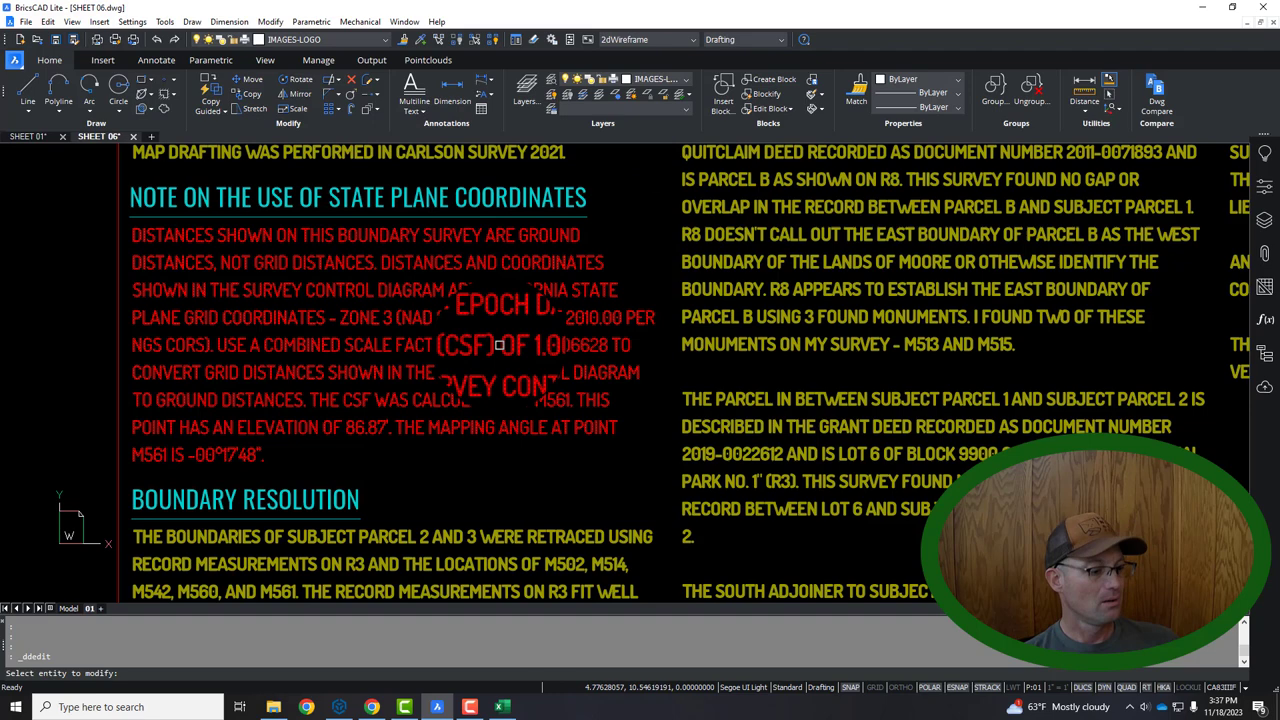
click(500, 340)
click(905, 79)
click(905, 93)
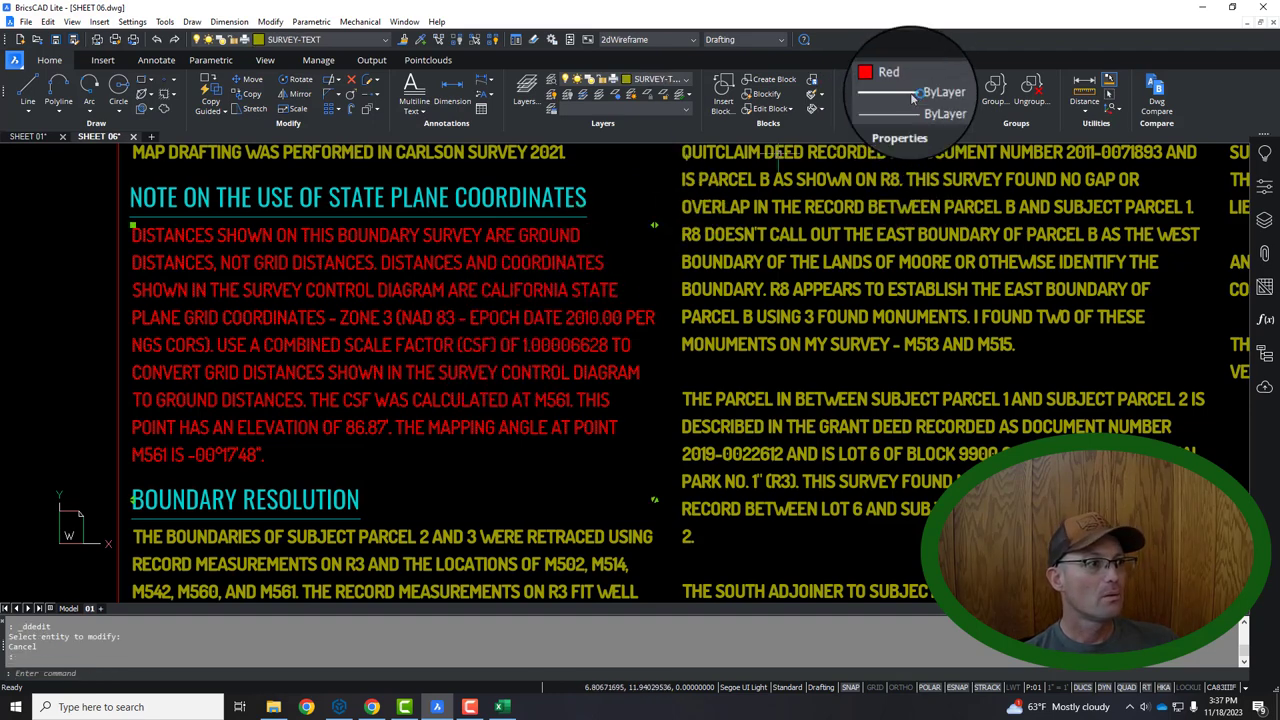
key(Escape)
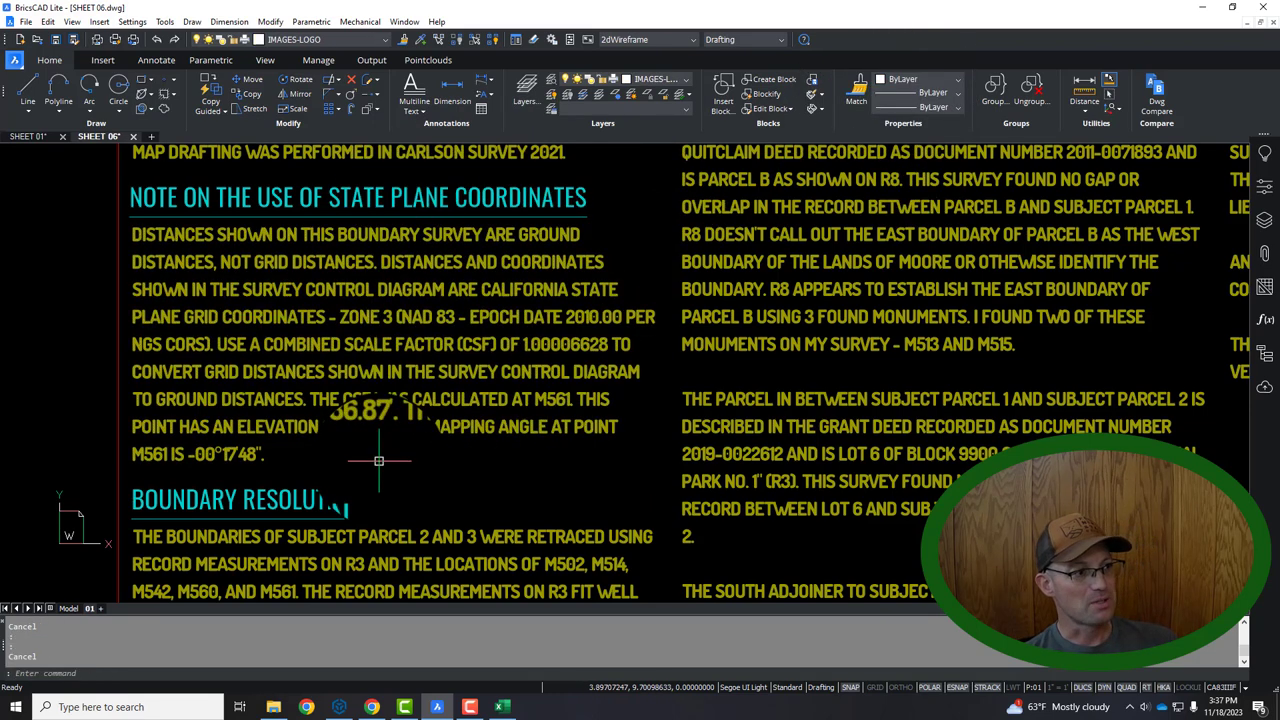
scroll(369, 466, down, 6)
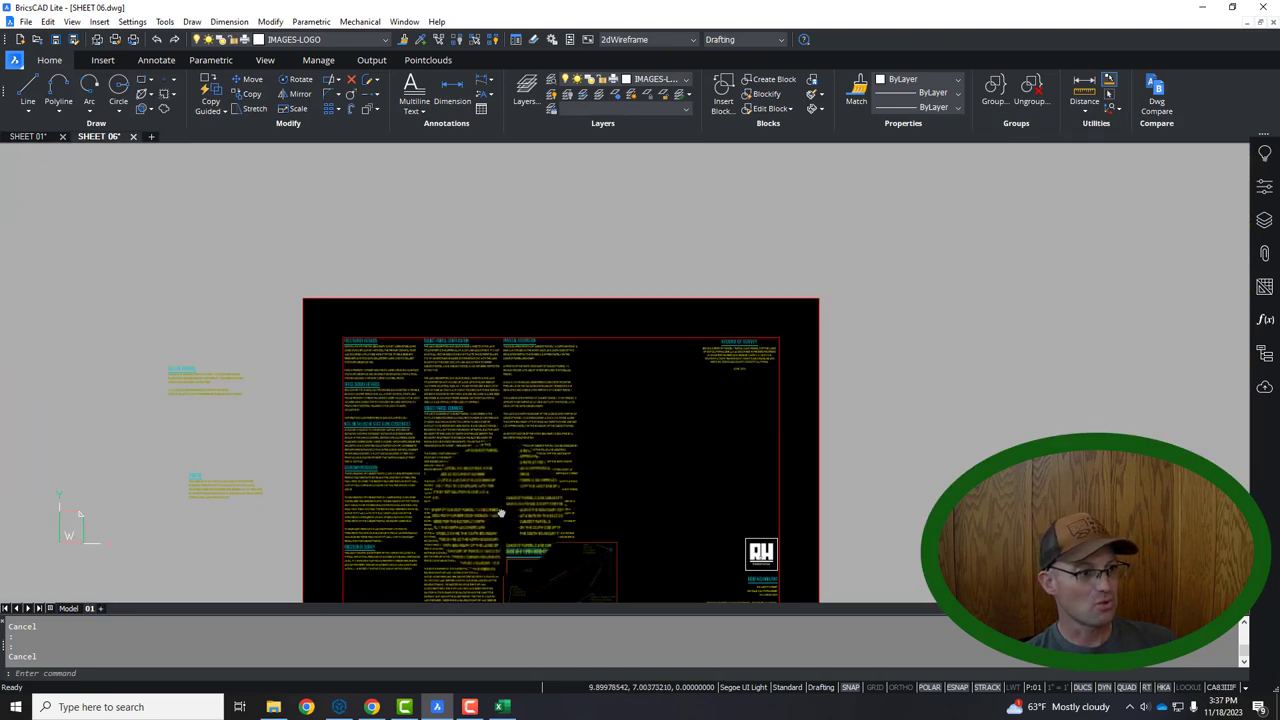
middle_drag(500, 513, 560, 417)
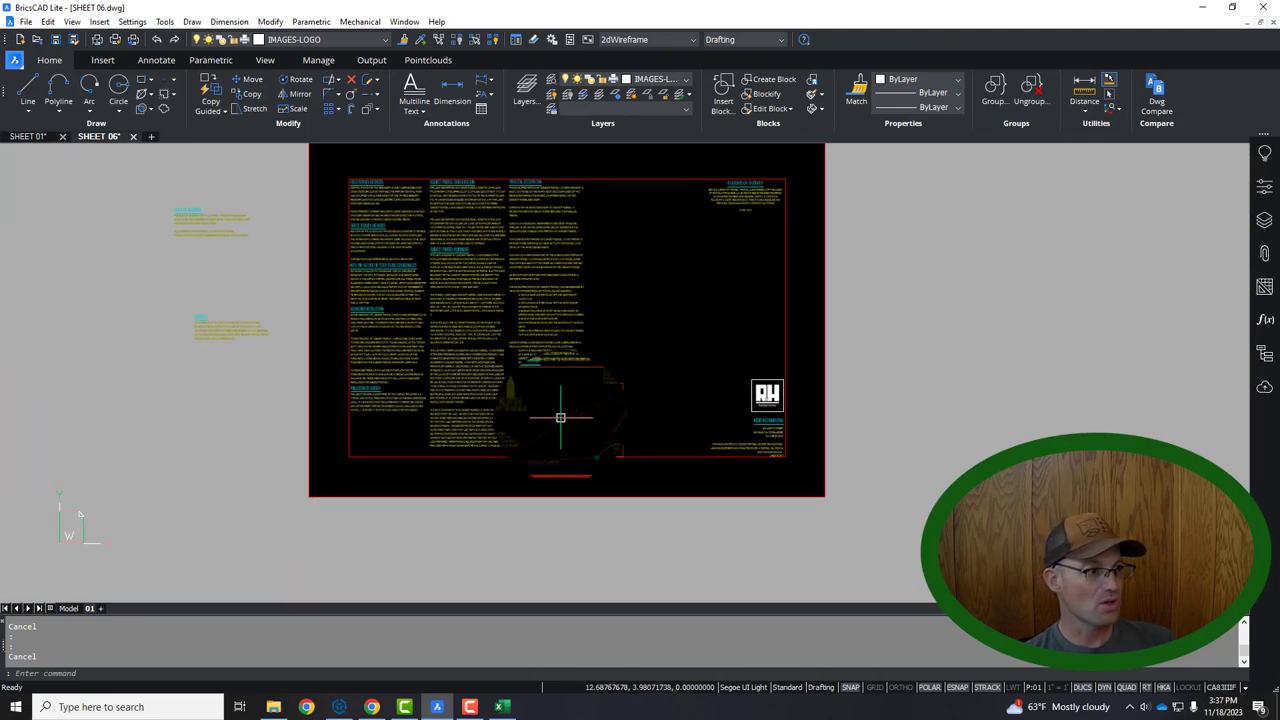
scroll(560, 417, up, 5)
scroll(632, 483, up, 3)
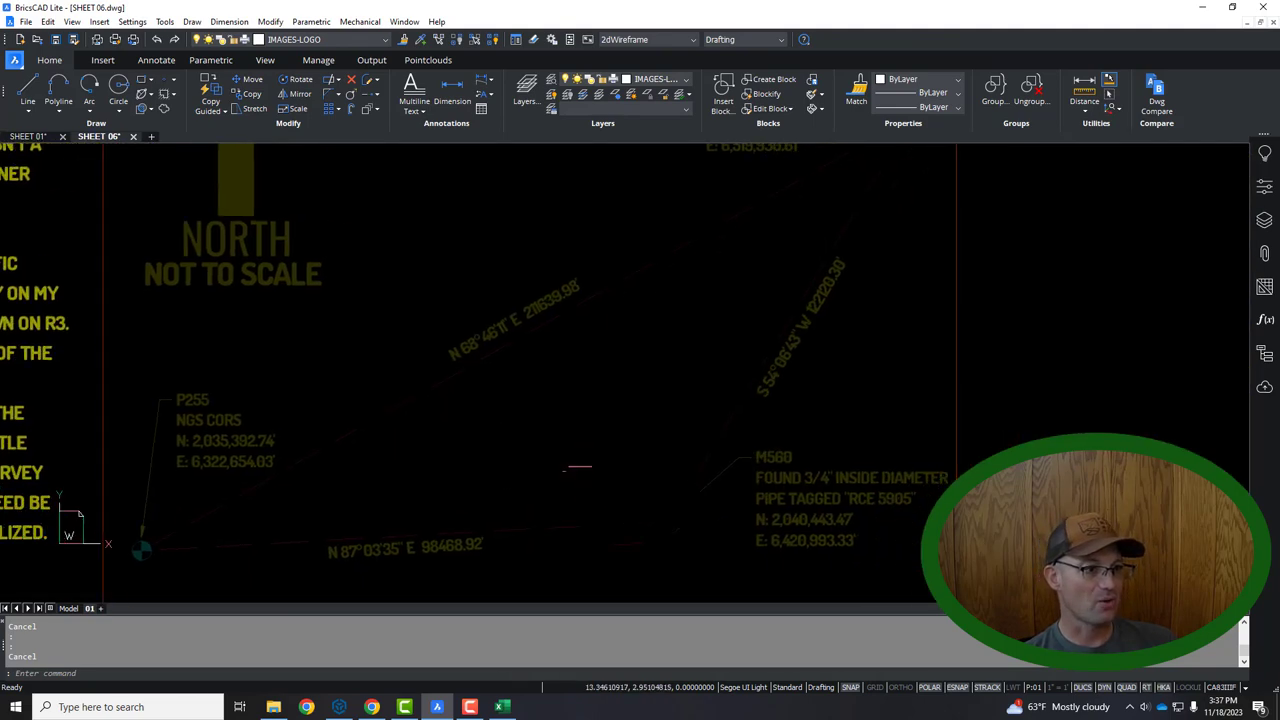
scroll(800, 514, down, 5)
scroll(830, 470, up, 6)
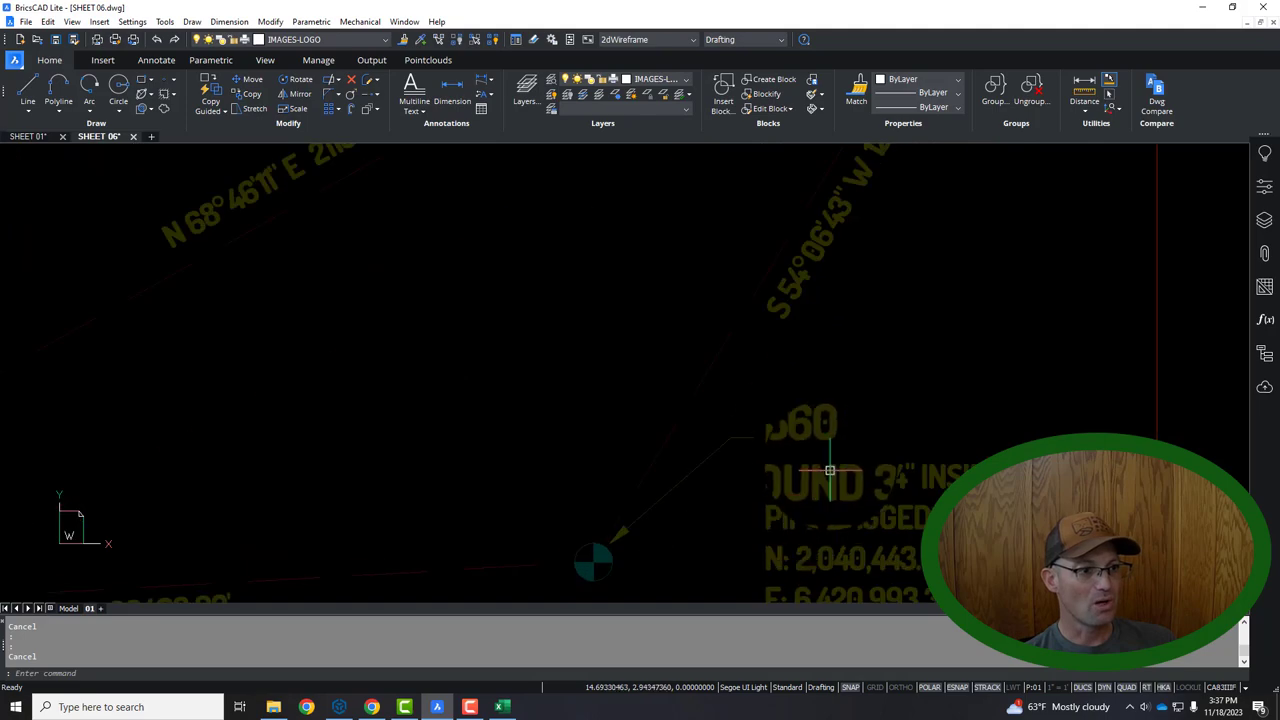
scroll(825, 456, down, 5)
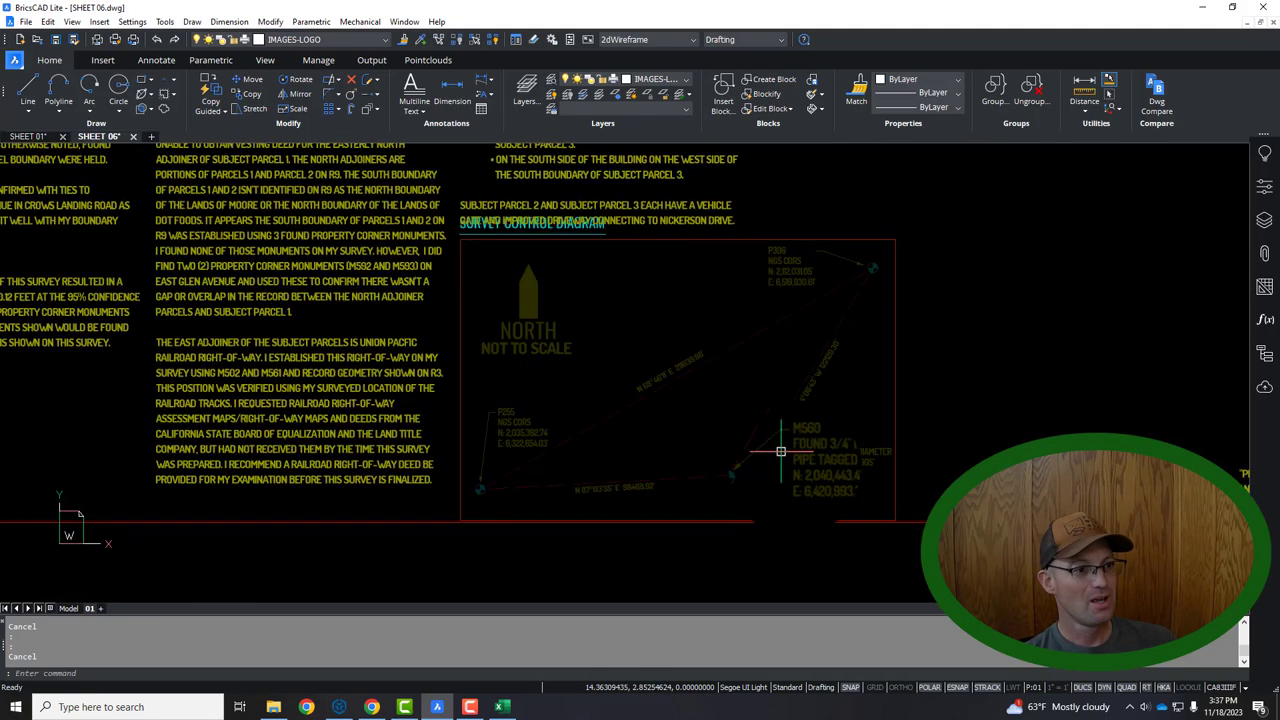
scroll(800, 455, up, 4)
scroll(781, 434, down, 5)
scroll(575, 330, up, 5)
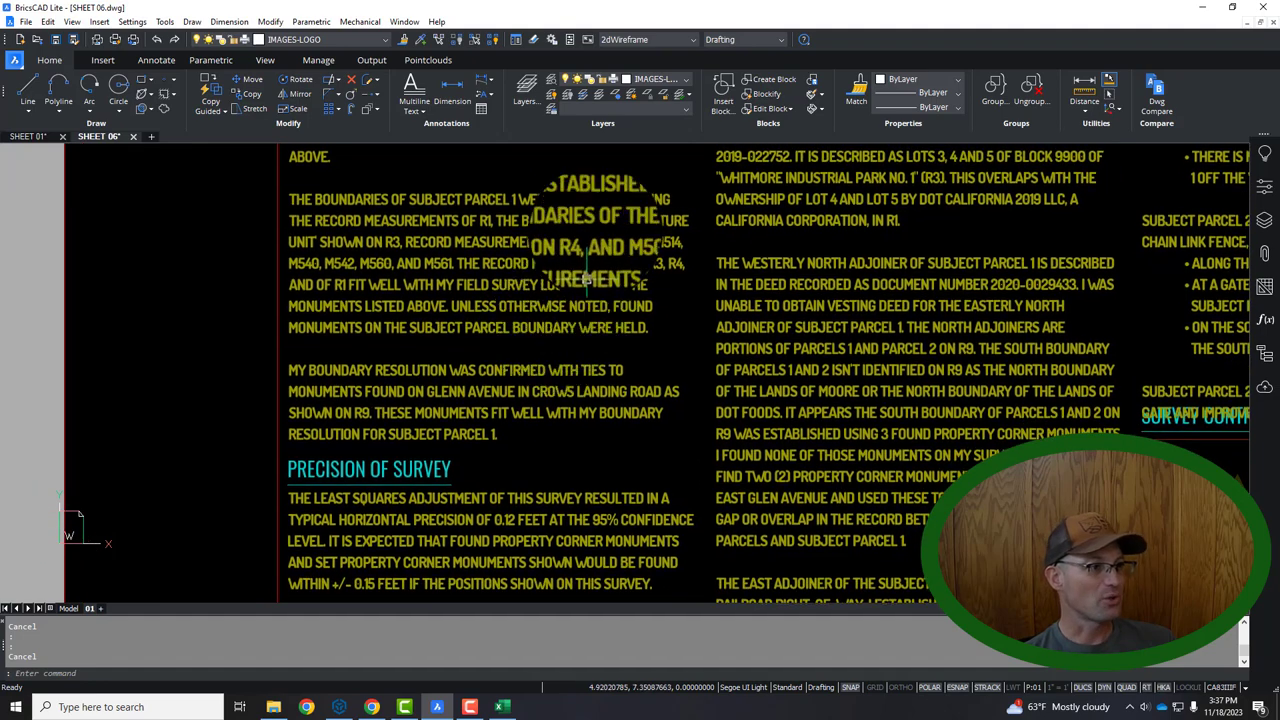
middle_drag(320, 220, 290, 557)
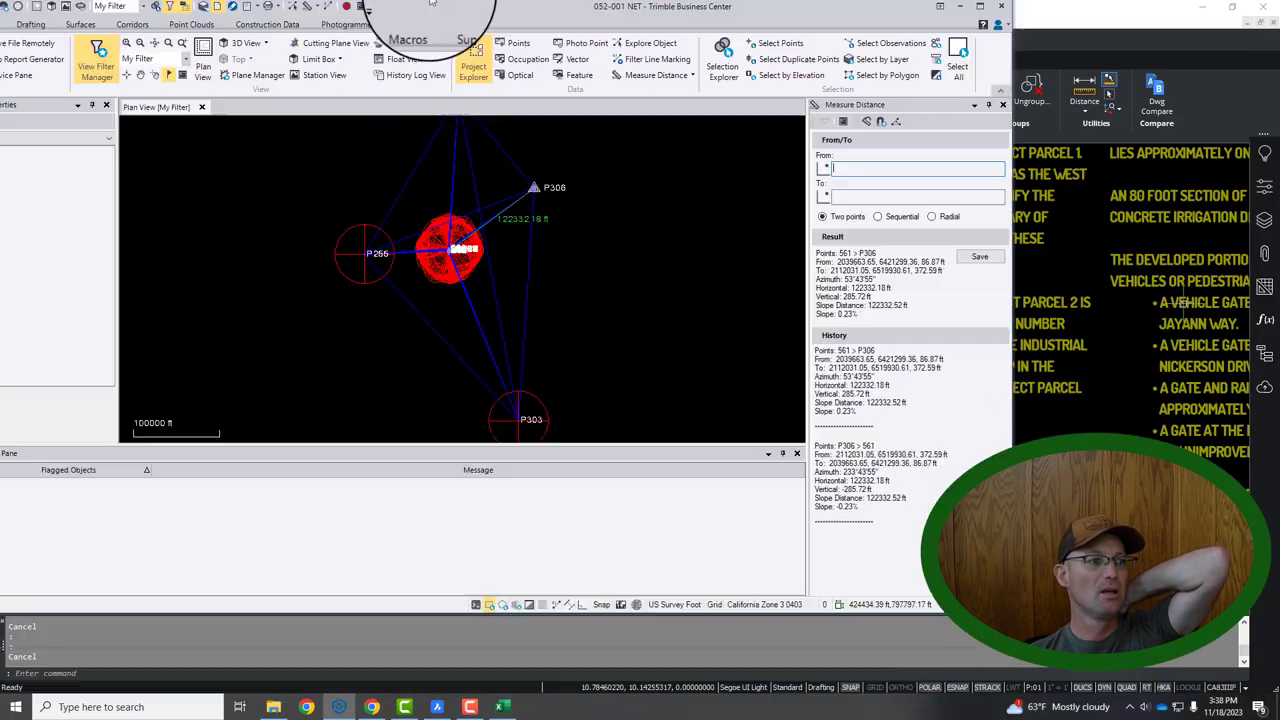
Zoom out the plan view to show P255, P303, P306 and P309.
scroll(710, 226, down, 2)
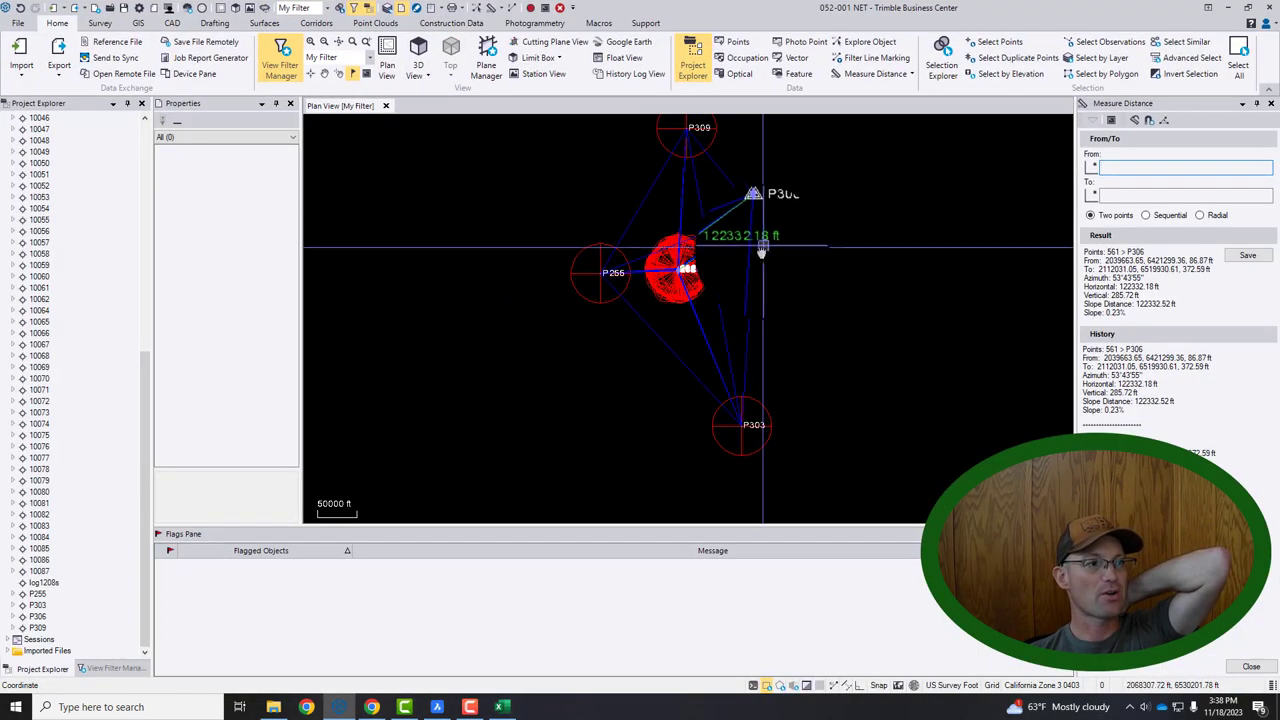